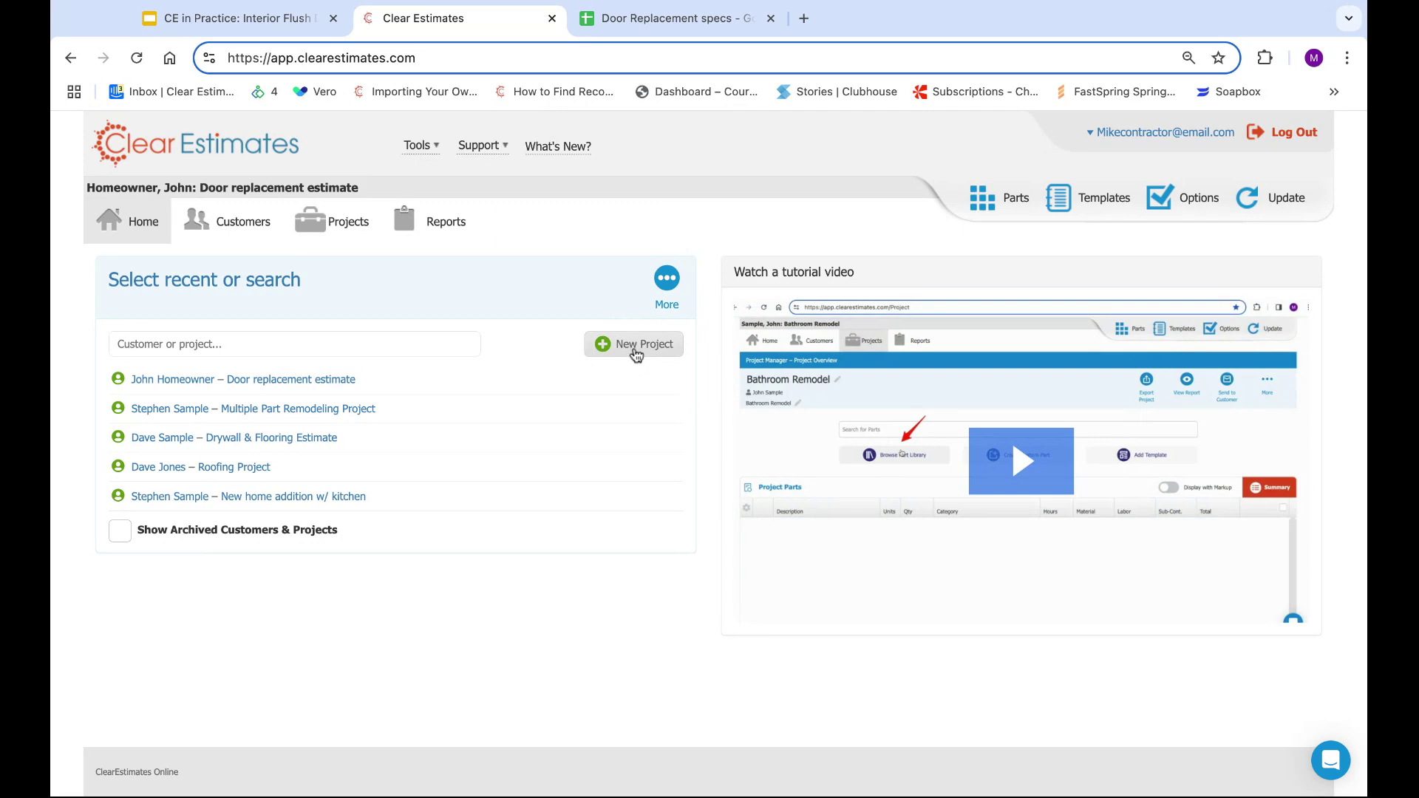
Start a new project and fill in the customer's first and last name.
left_click(636, 354)
left_click(660, 378)
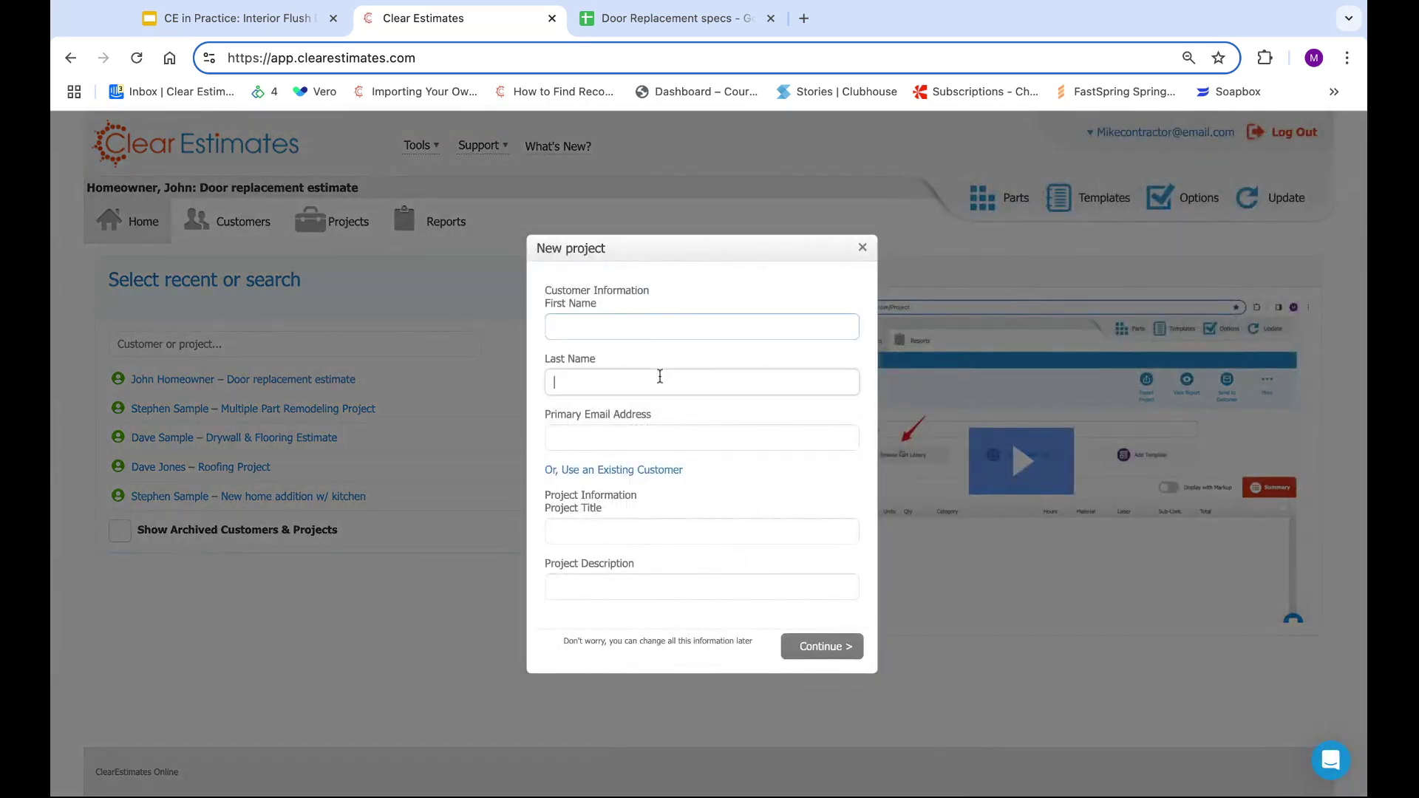
left_click(653, 332)
type("John")
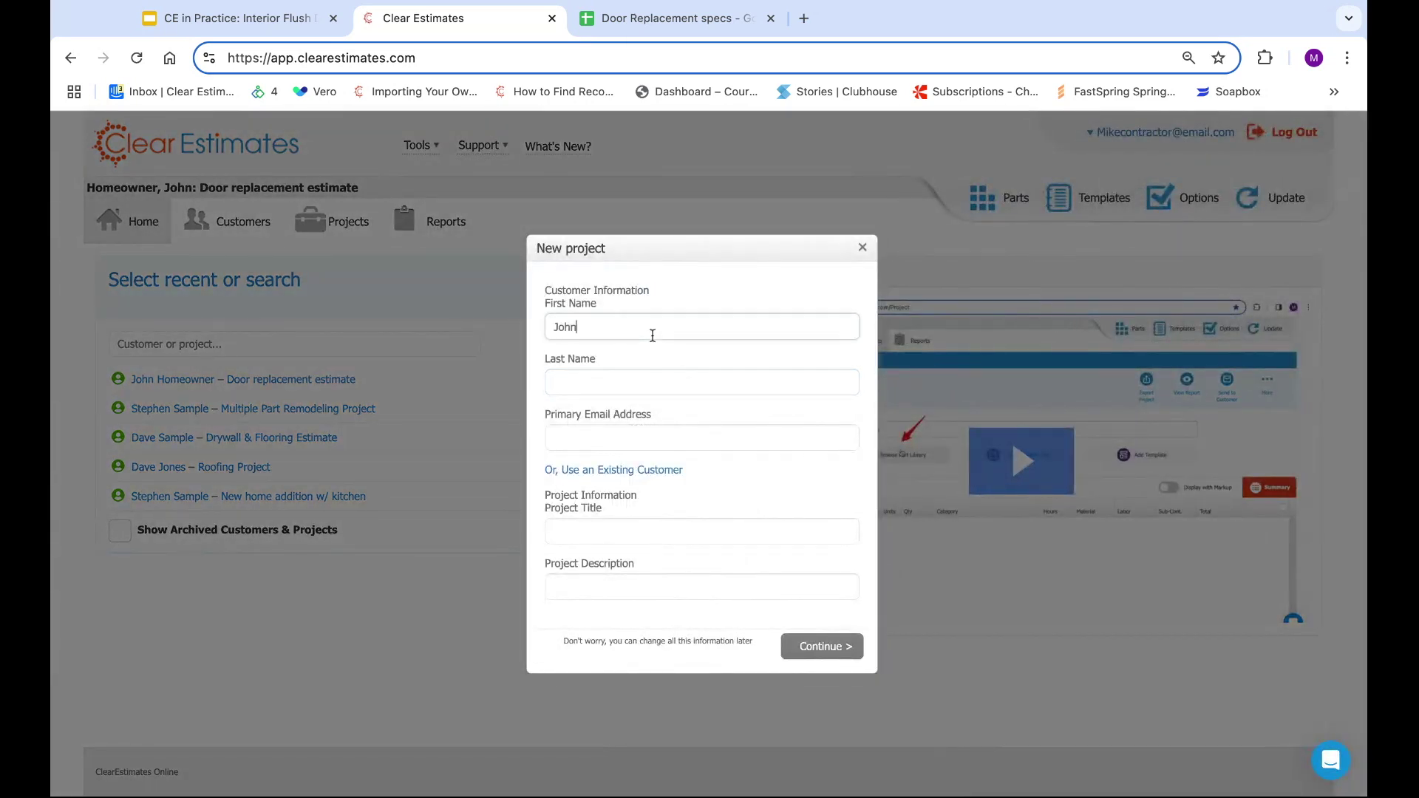
left_click(694, 380)
type("Homeowner")
left_click(692, 437)
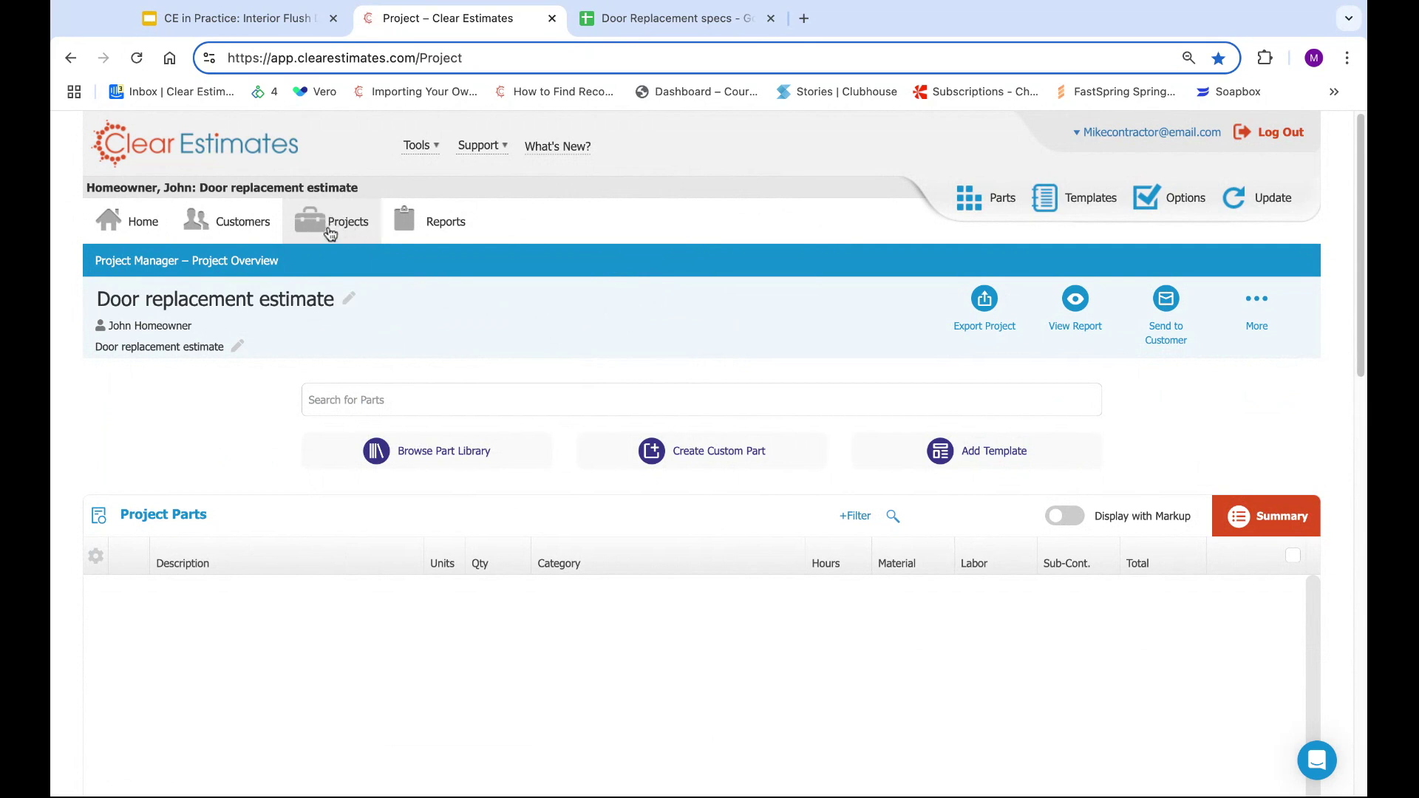
Review the line items in the Door Replacement specs Google Sheet and return to the Clear Estimates project.
scroll(803, 316, "down", 1)
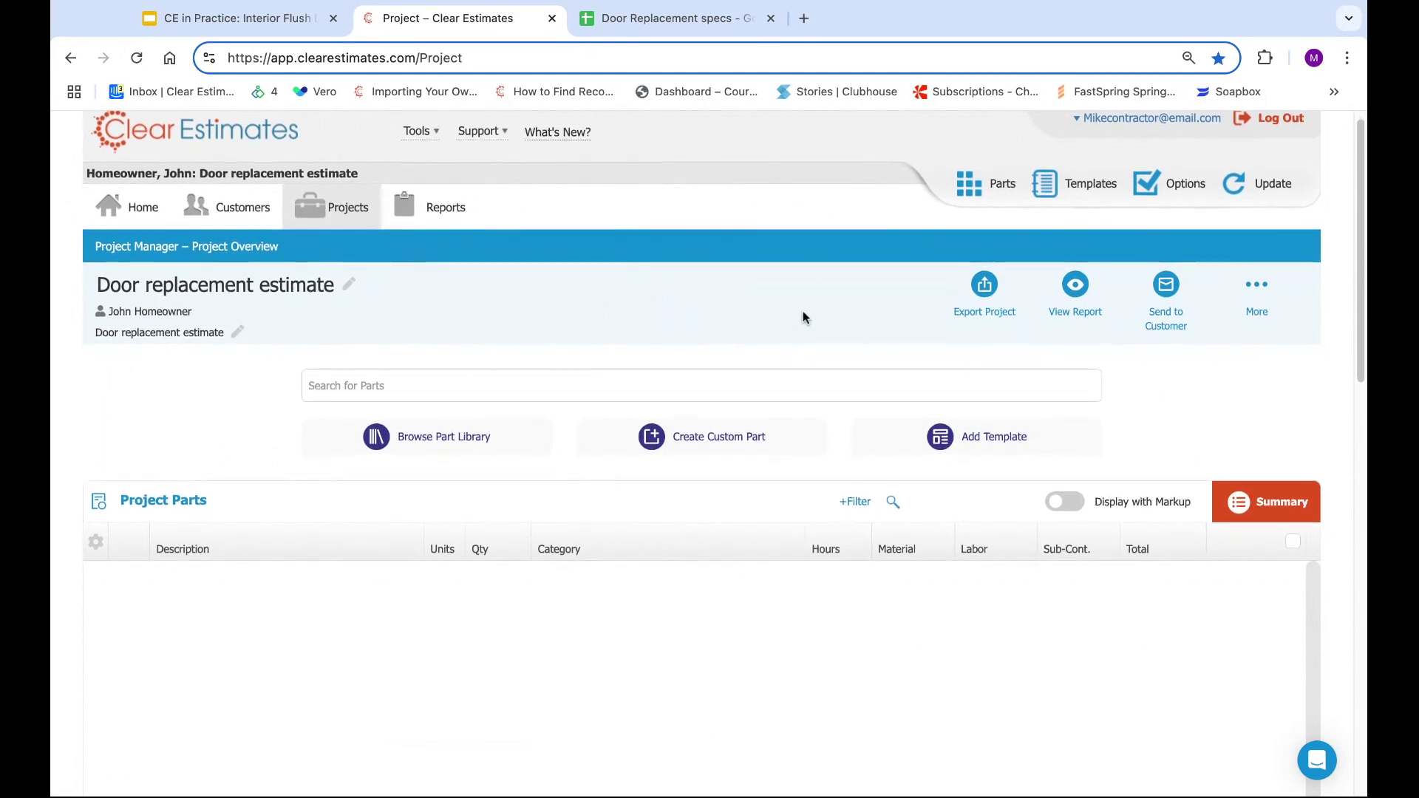
scroll(815, 472, "down", 1)
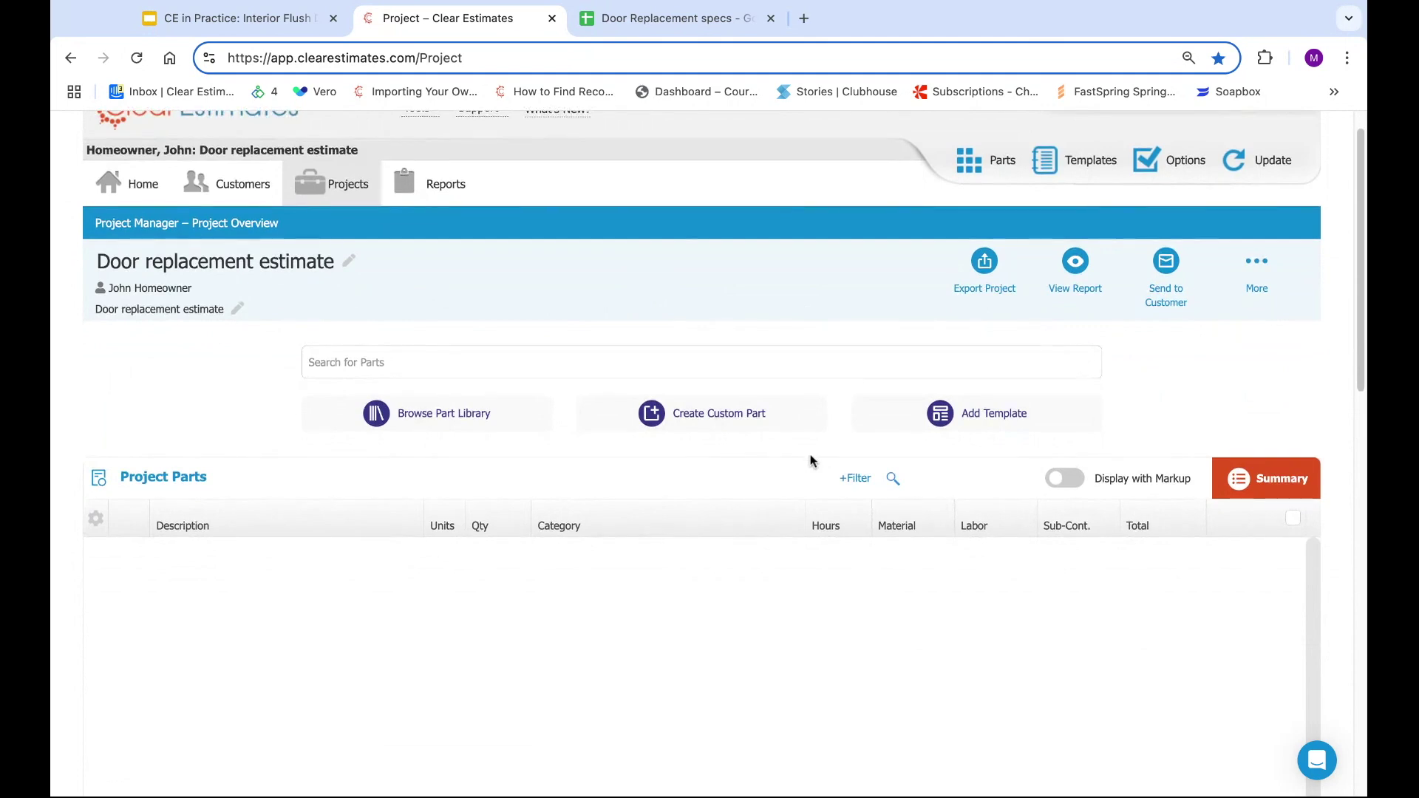
scroll(811, 461, "down", 2)
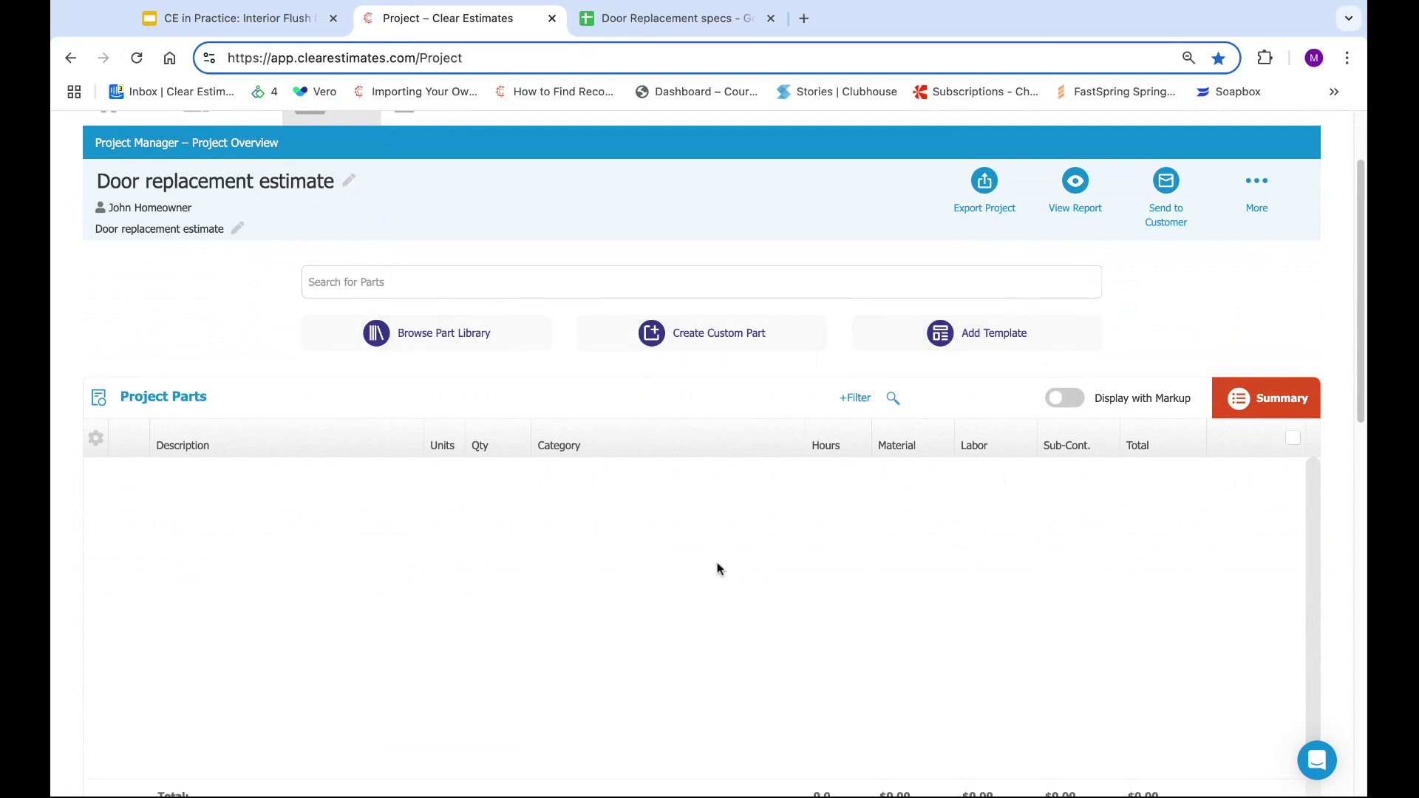
left_click(628, 18)
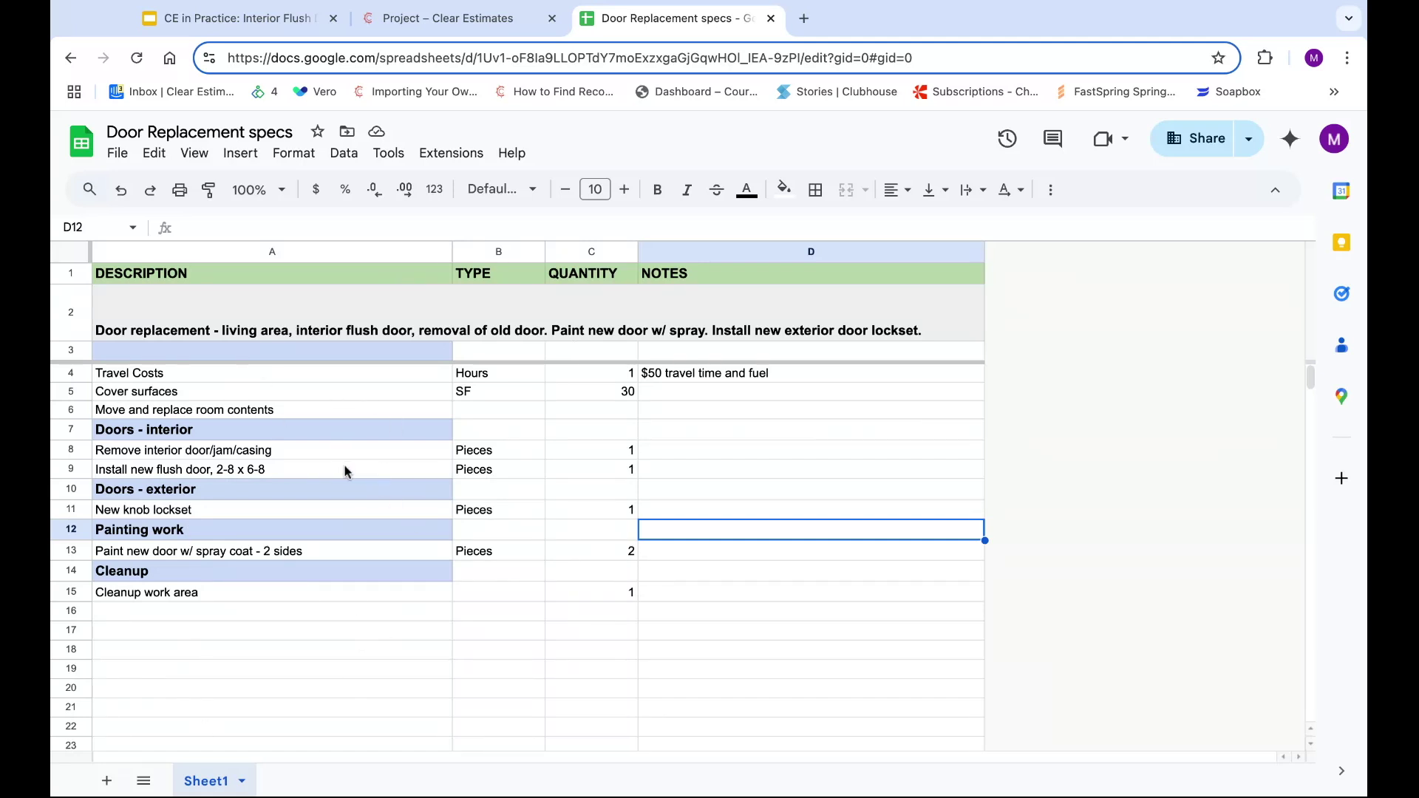
left_click(470, 18)
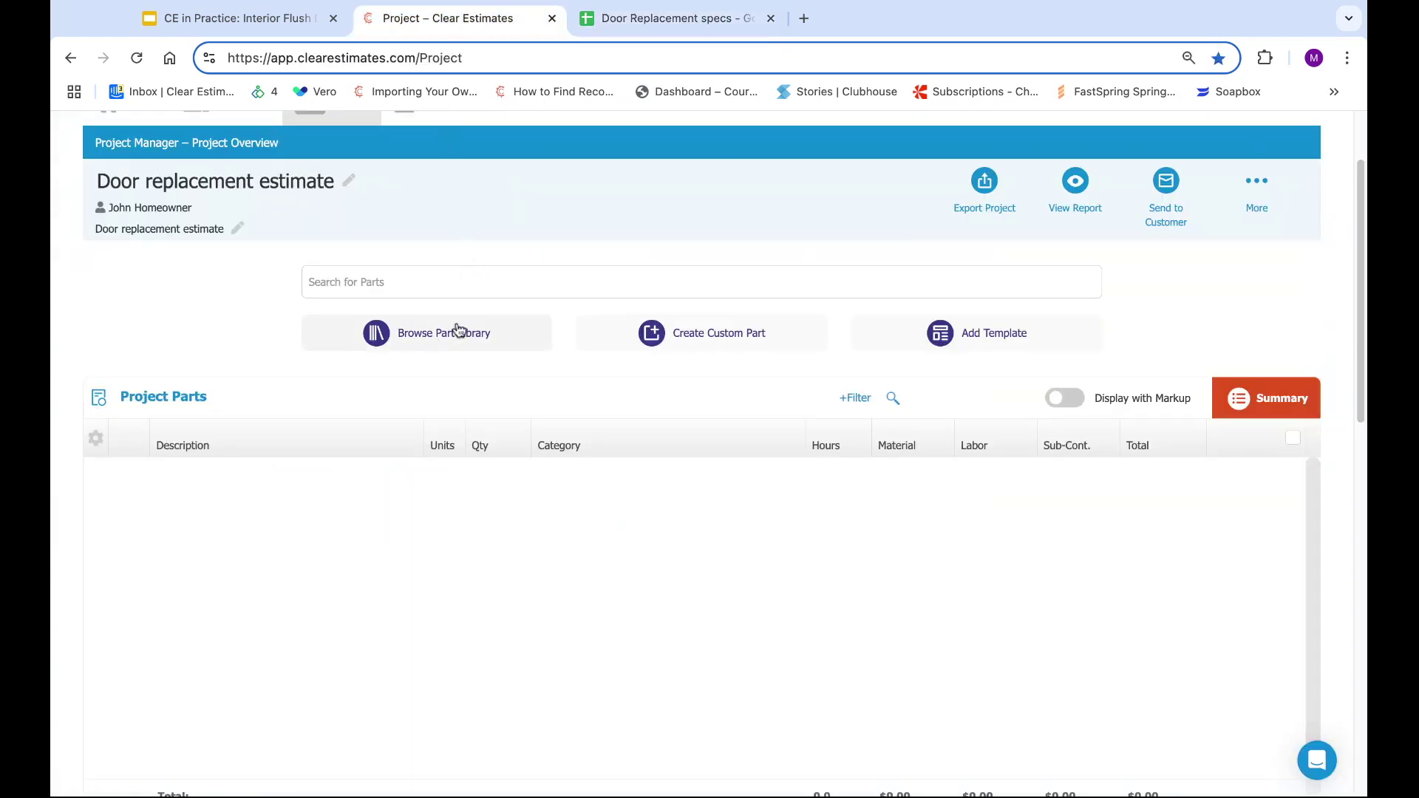
Look through the part categories available in the part library.
left_click(423, 340)
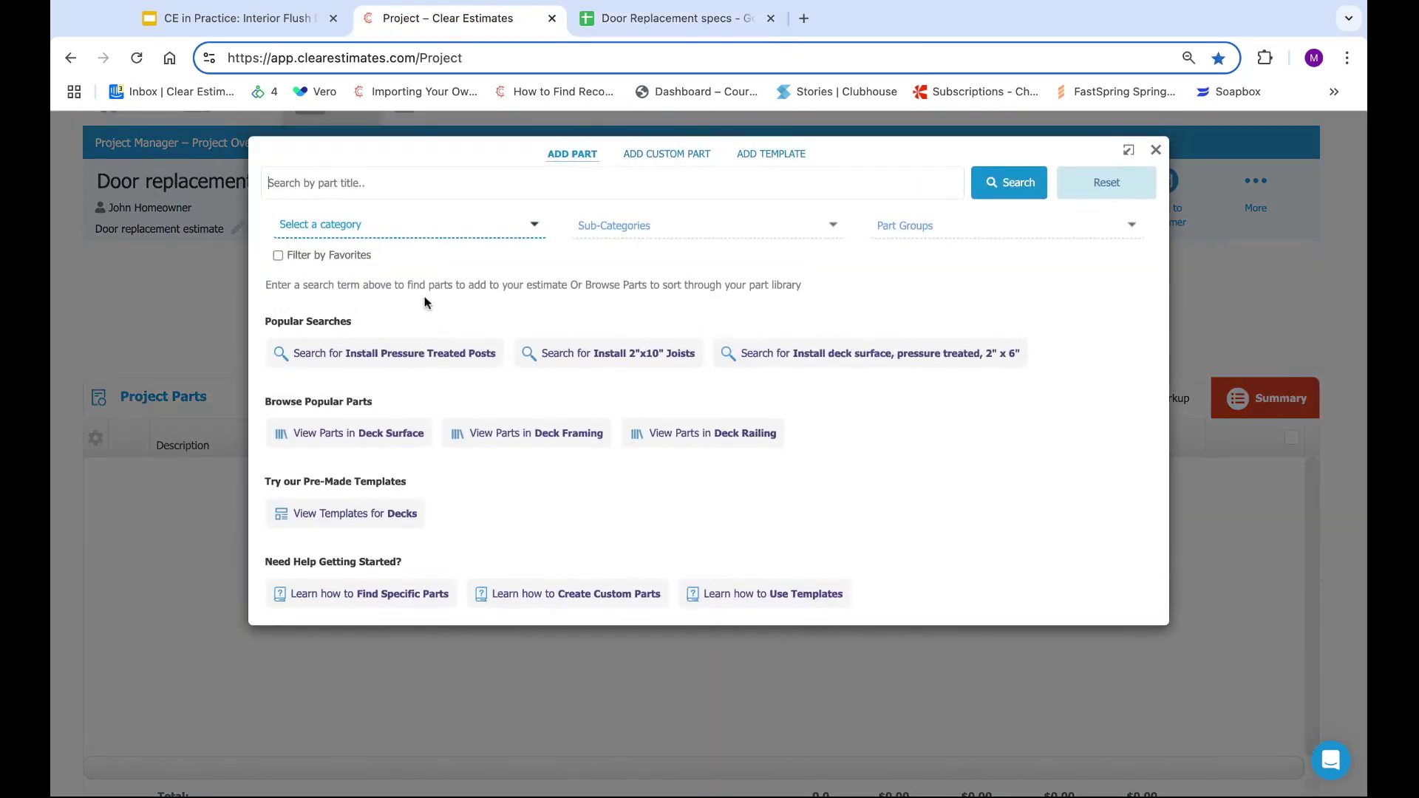
left_click(439, 234)
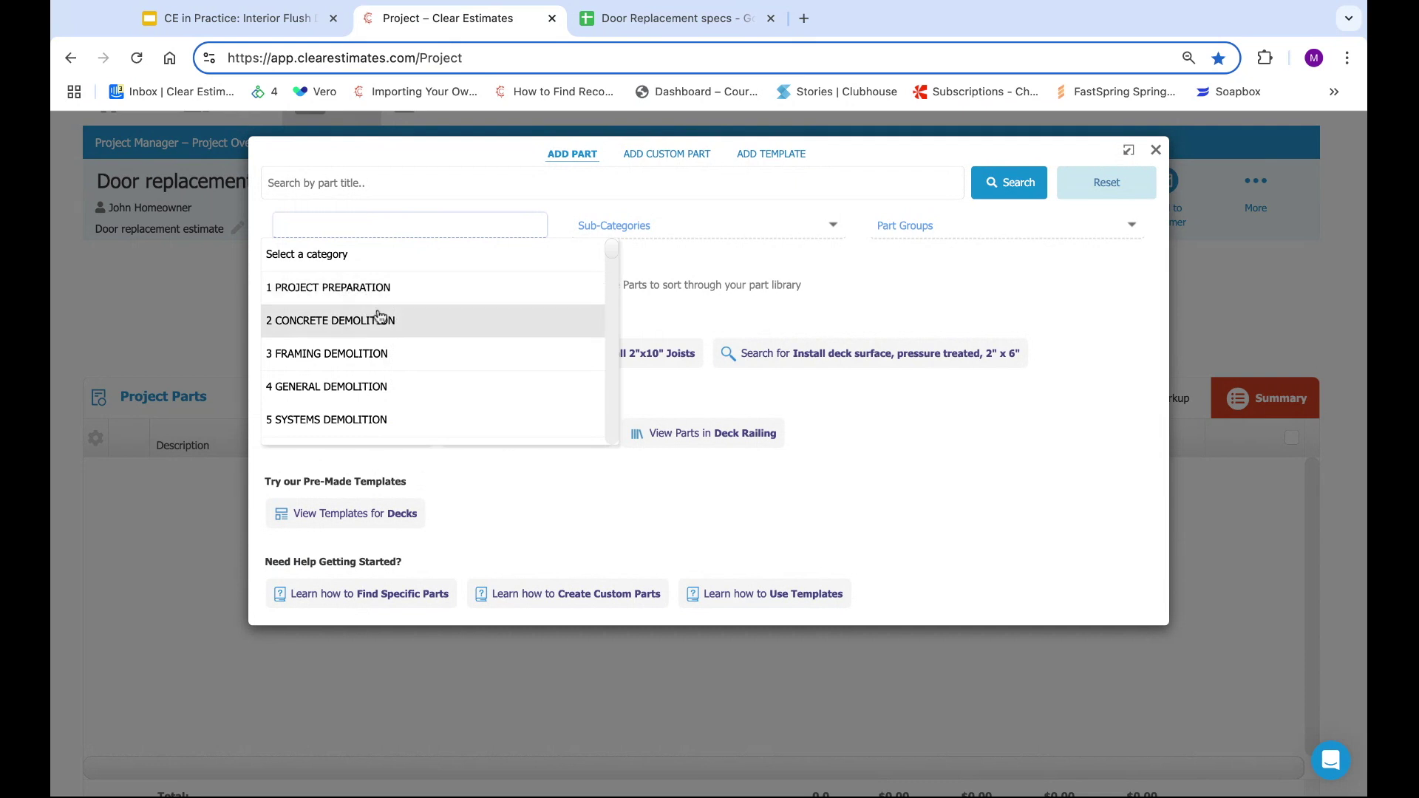
scroll(613, 262, "down", 3)
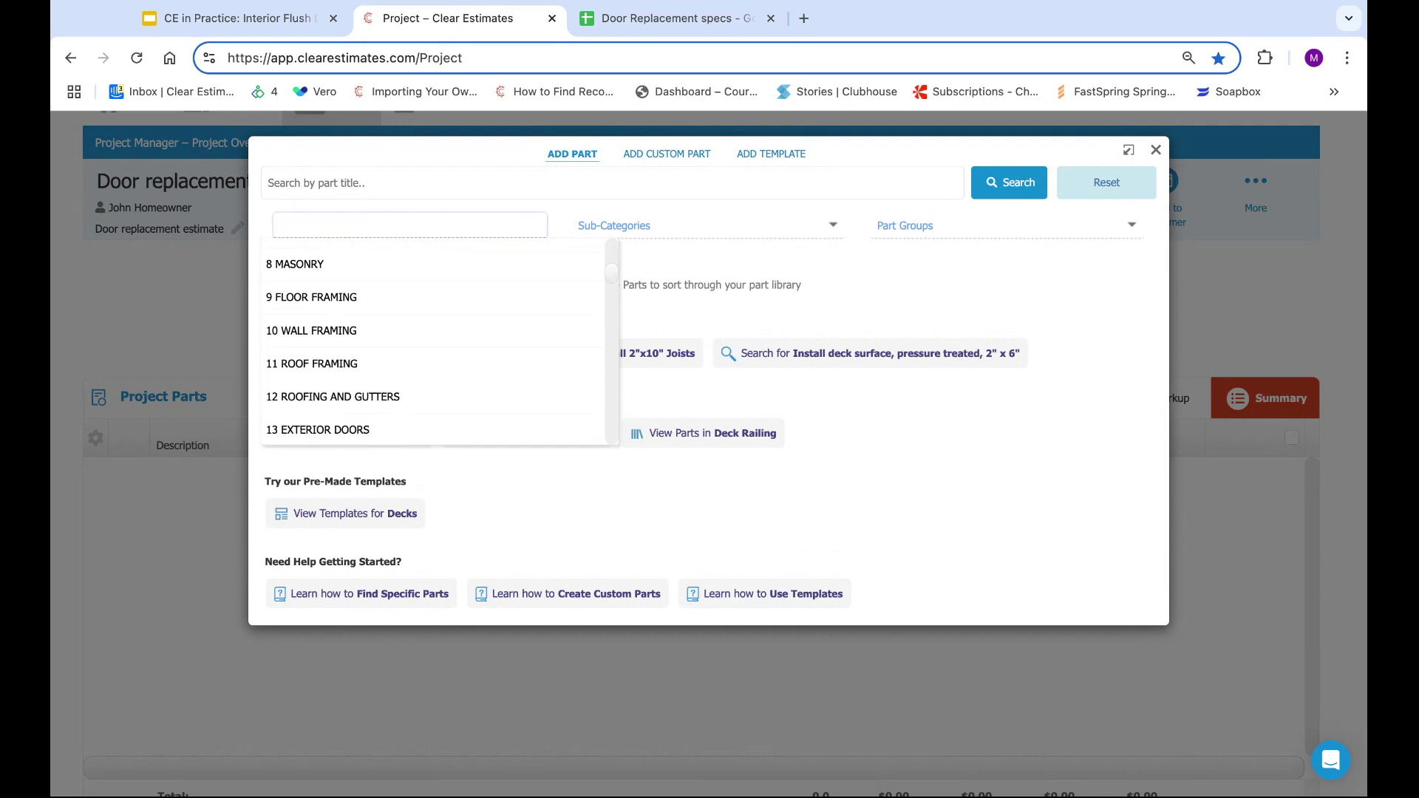
scroll(612, 281, "down", 5)
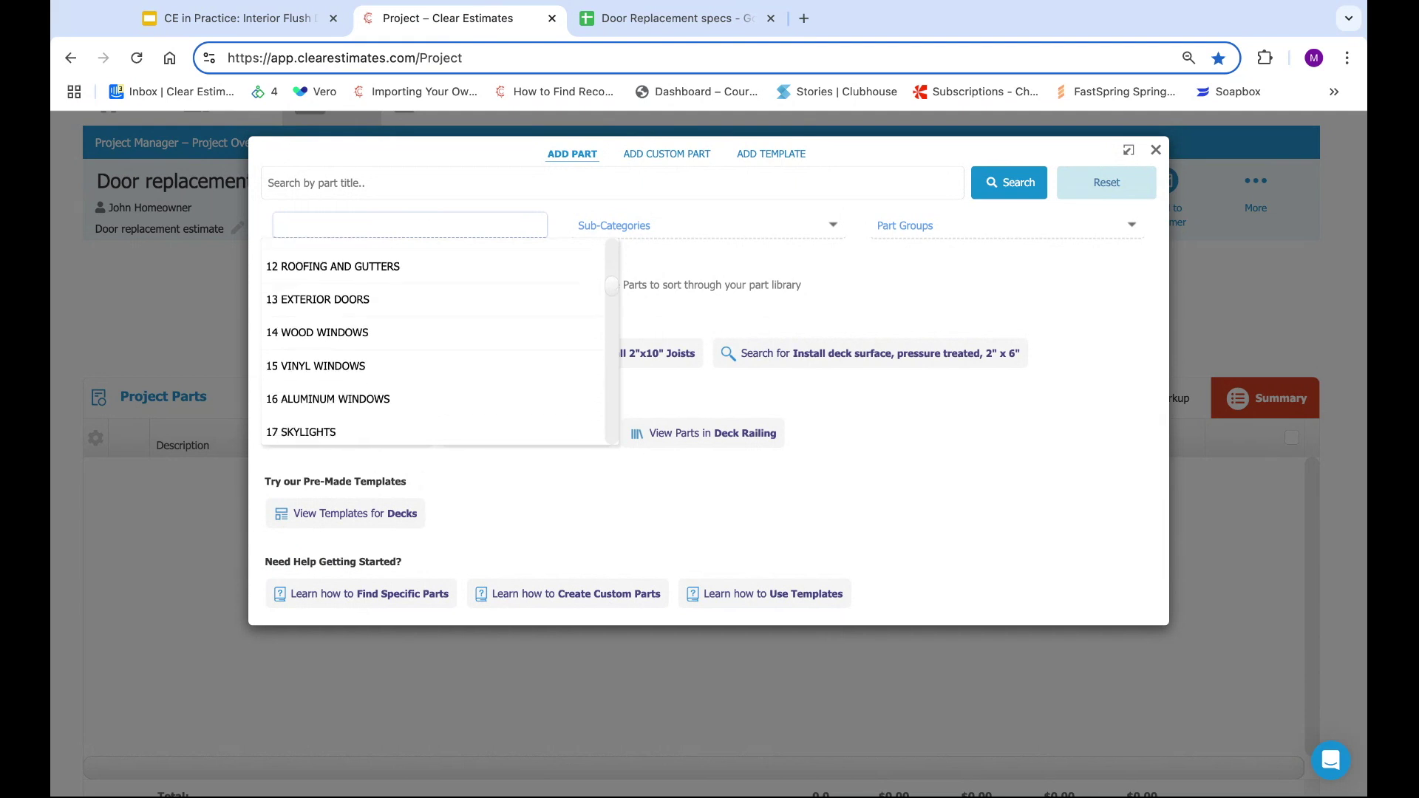
scroll(612, 288, "down", 3)
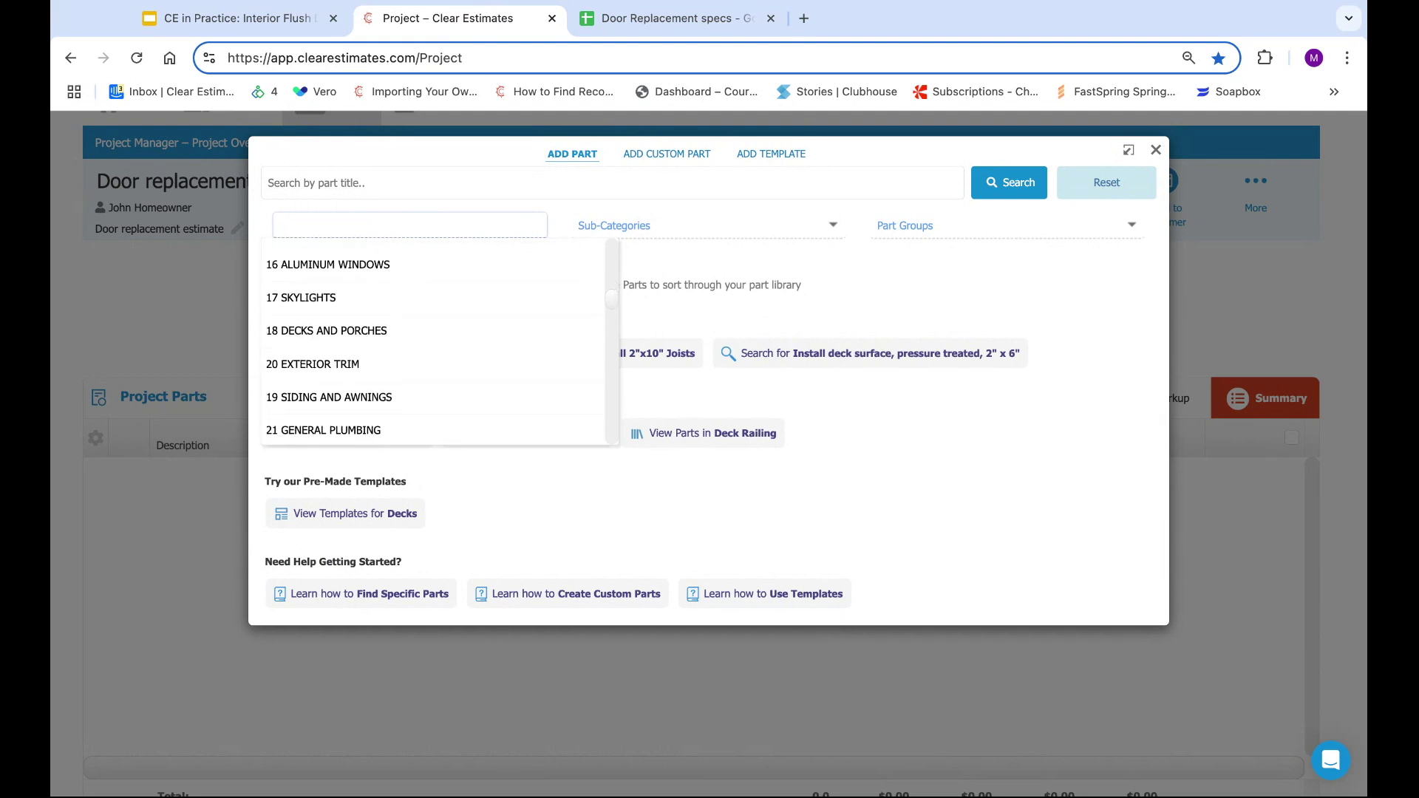
scroll(612, 303, "down", 5)
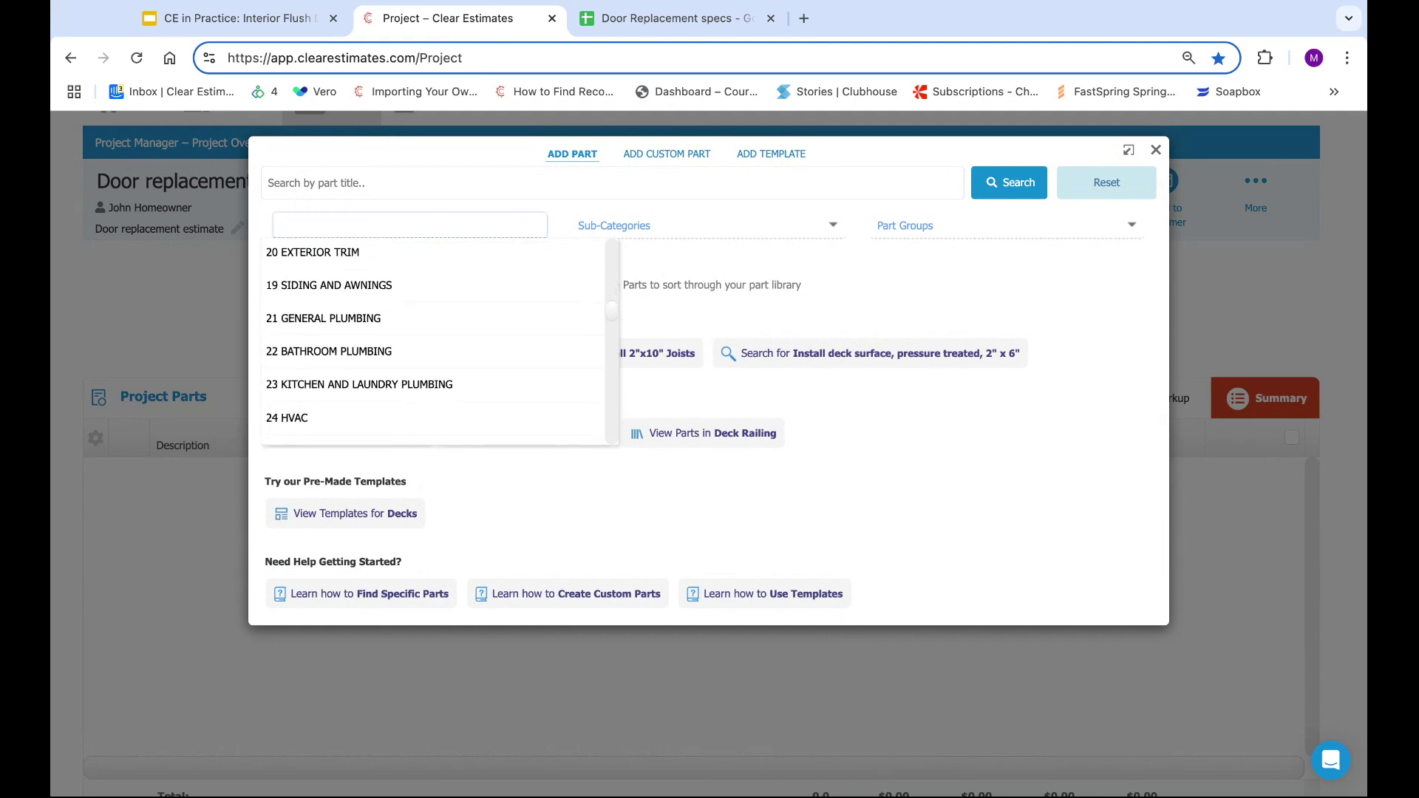
scroll(432, 340, "down", 3)
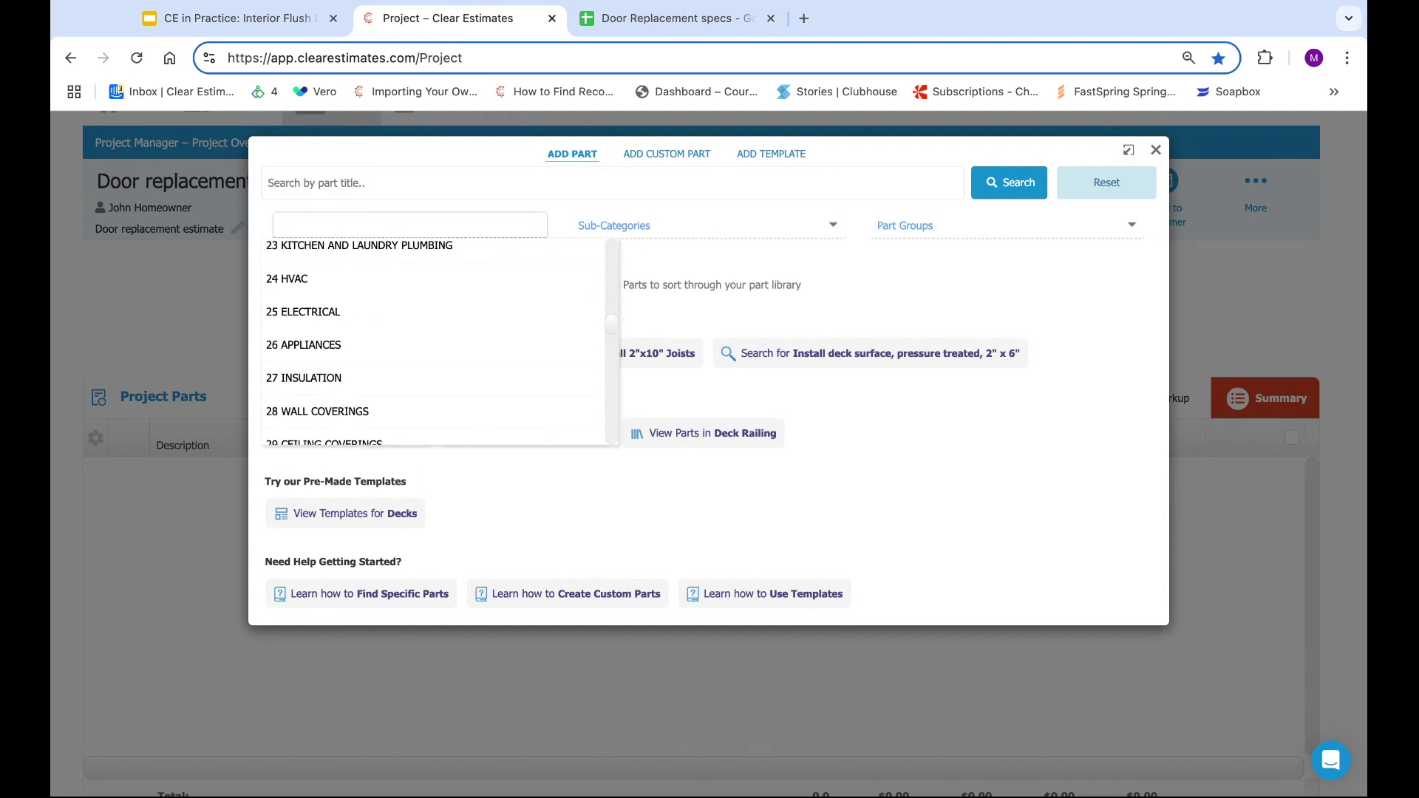
scroll(432, 340, "down", 3)
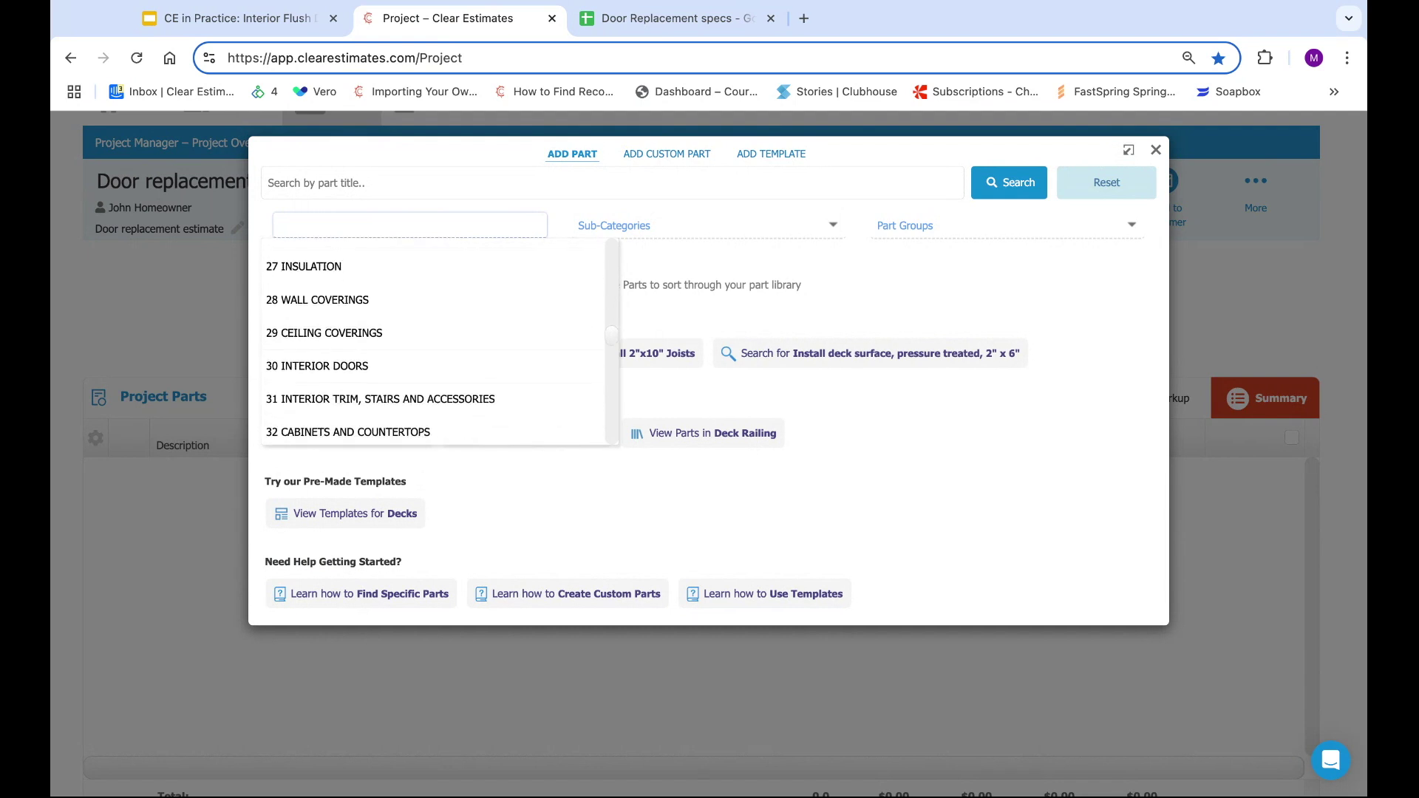
scroll(433, 340, "down", 4)
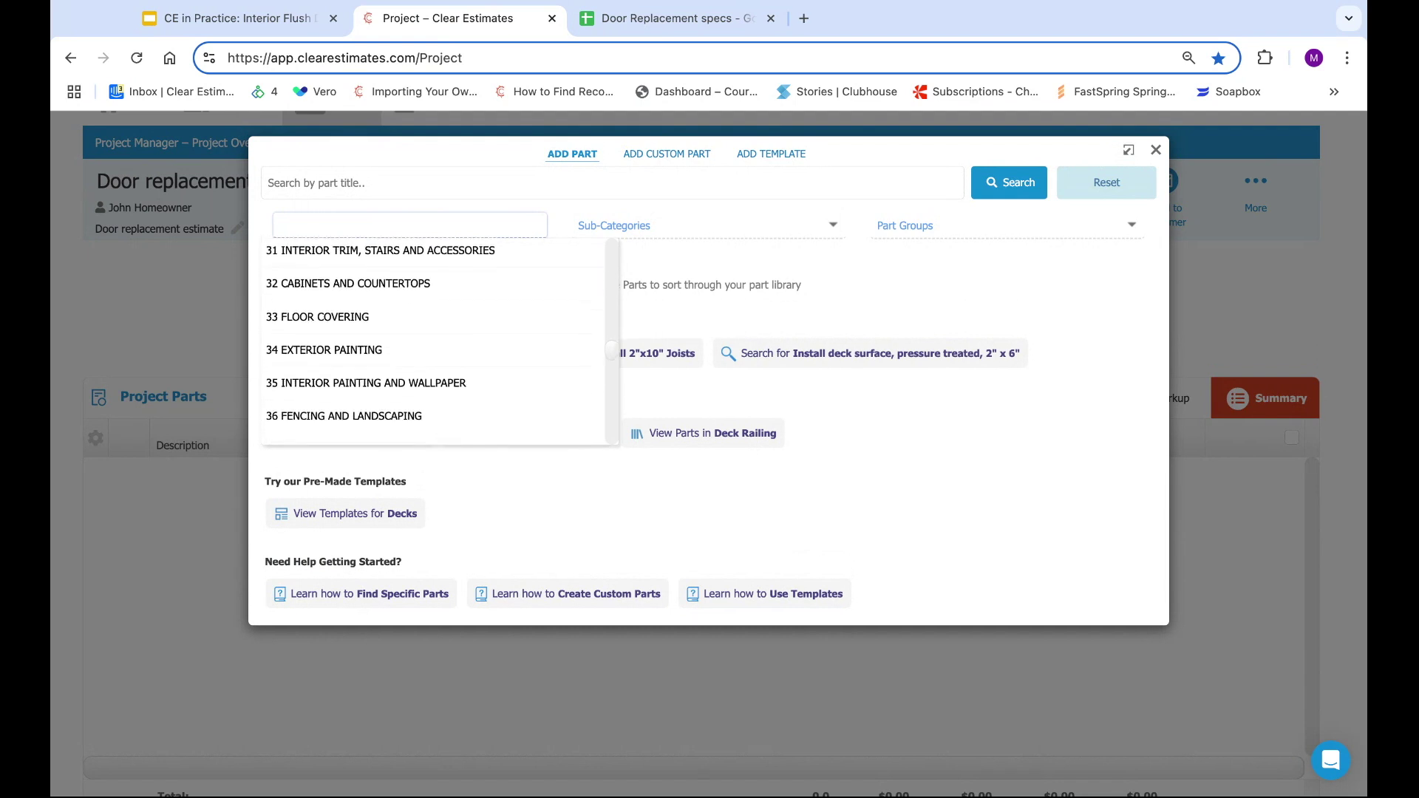
scroll(432, 325, "down", 2)
scroll(436, 310, "up", 15)
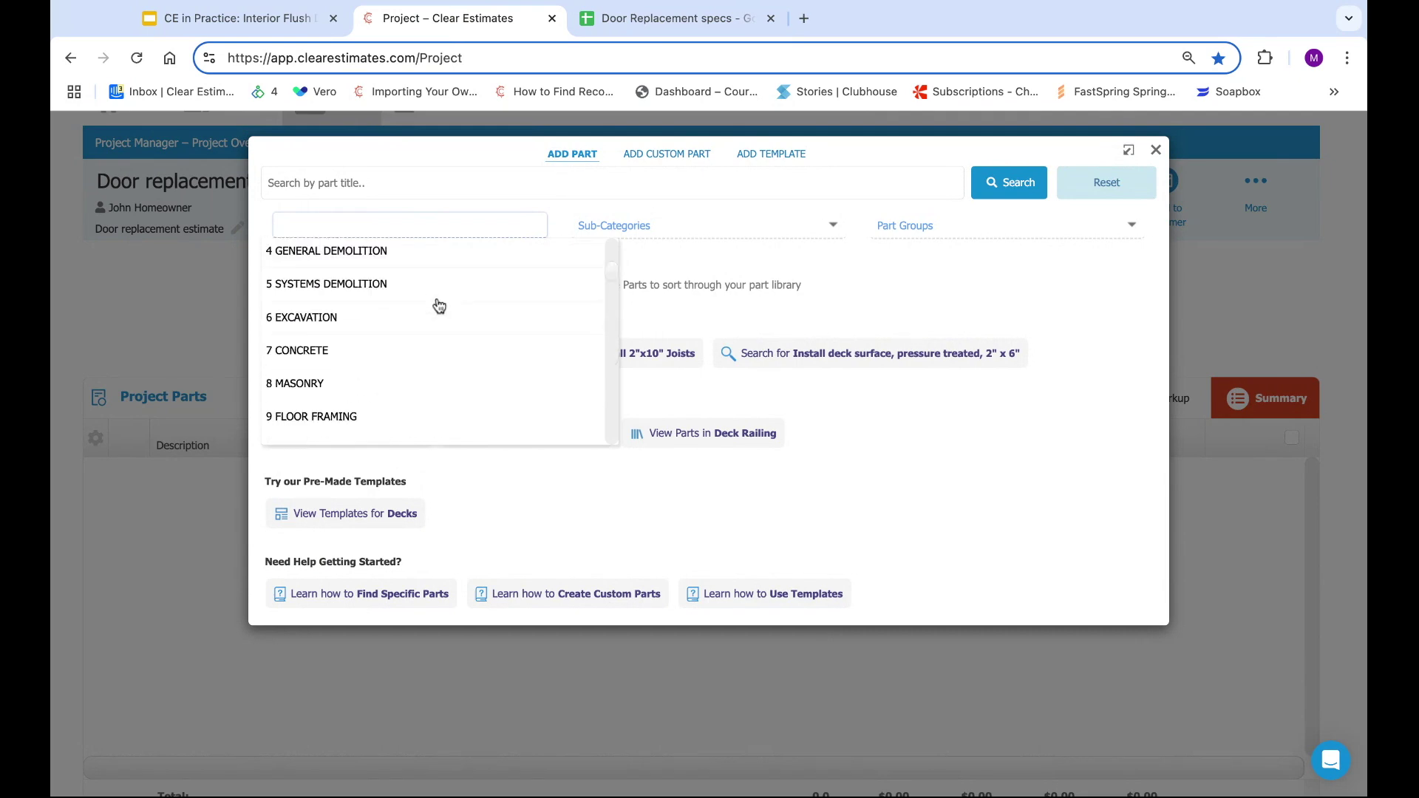
Add the part "Cover contents with plastic sheeting" from 1 PROJECT PREPARATION with a quantity of 30 sq. ft.
left_click(327, 296)
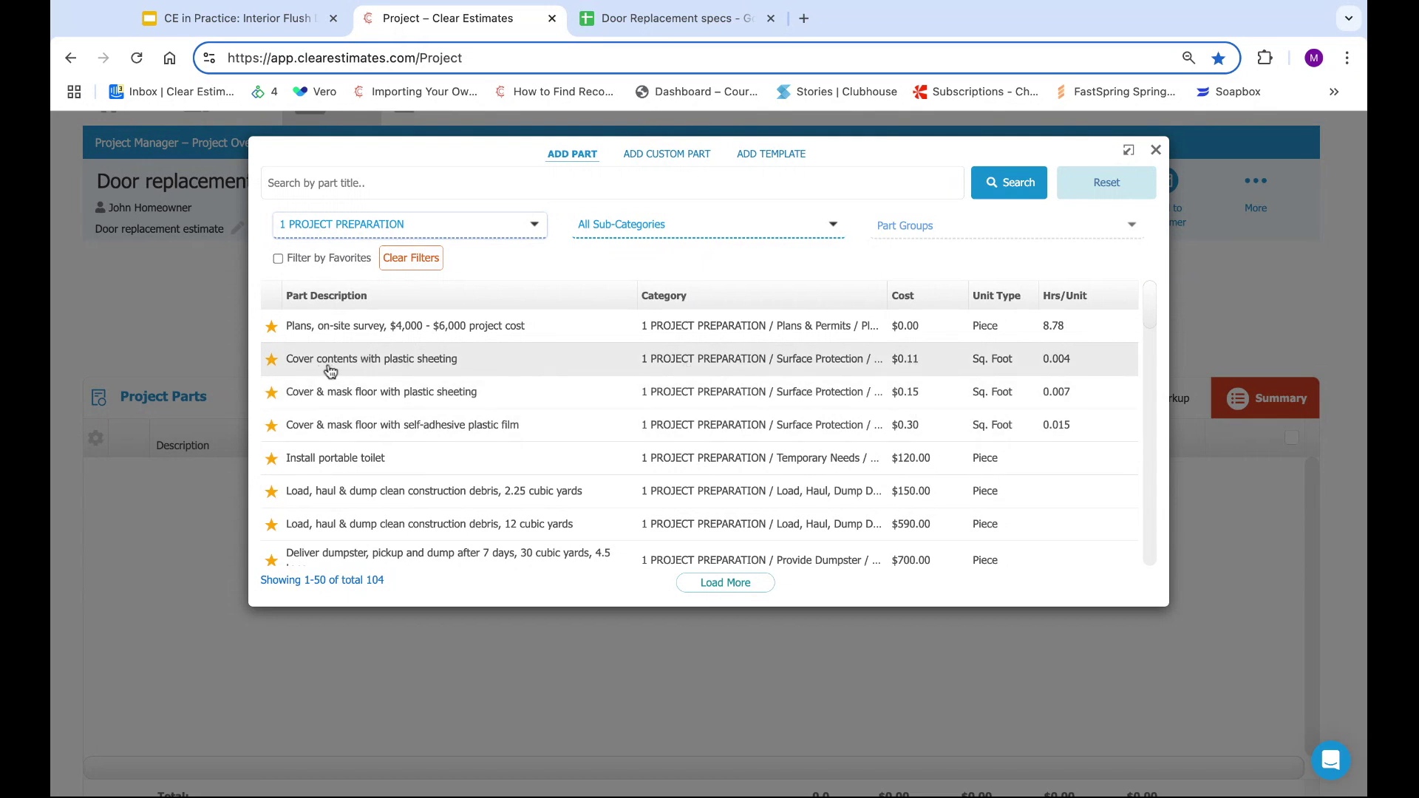
left_click(403, 362)
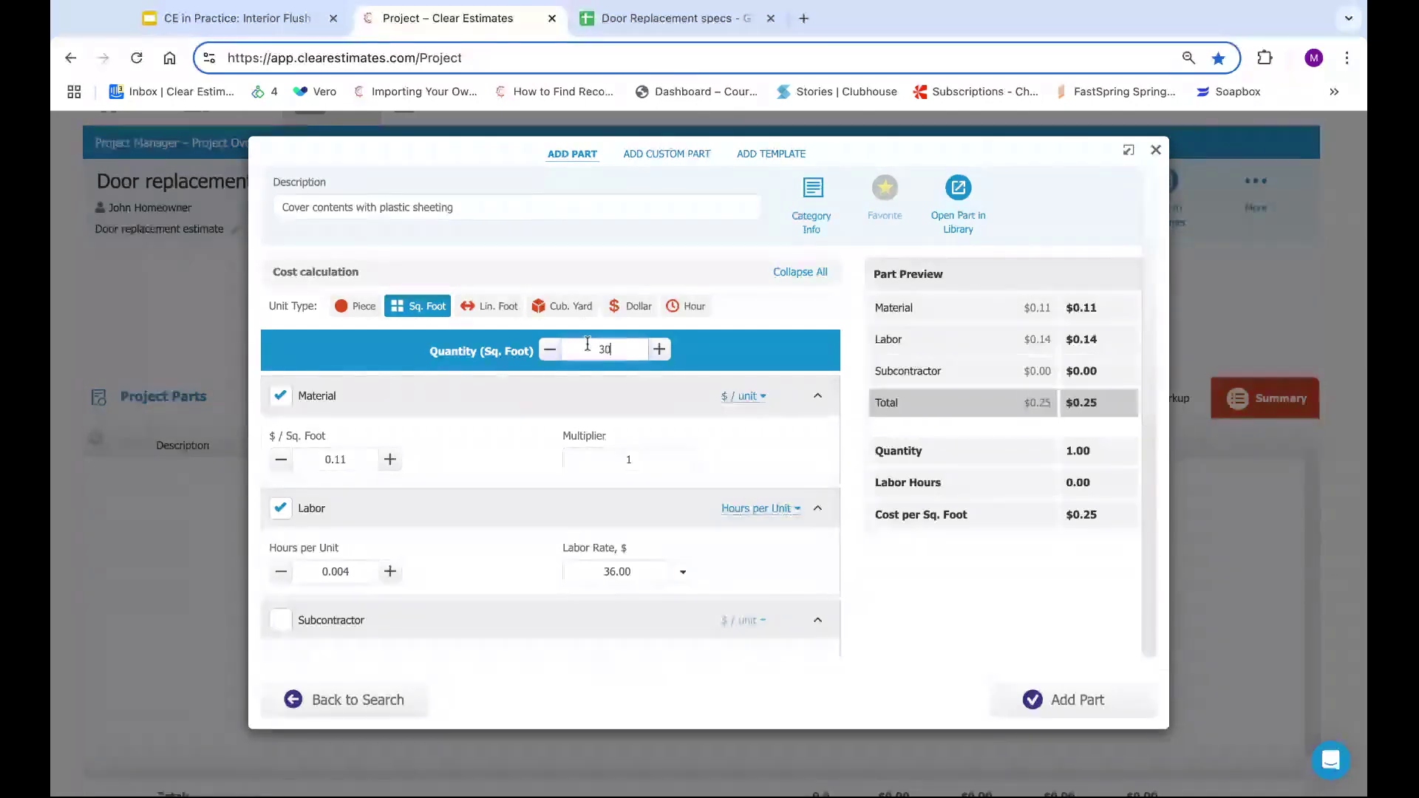
type("30")
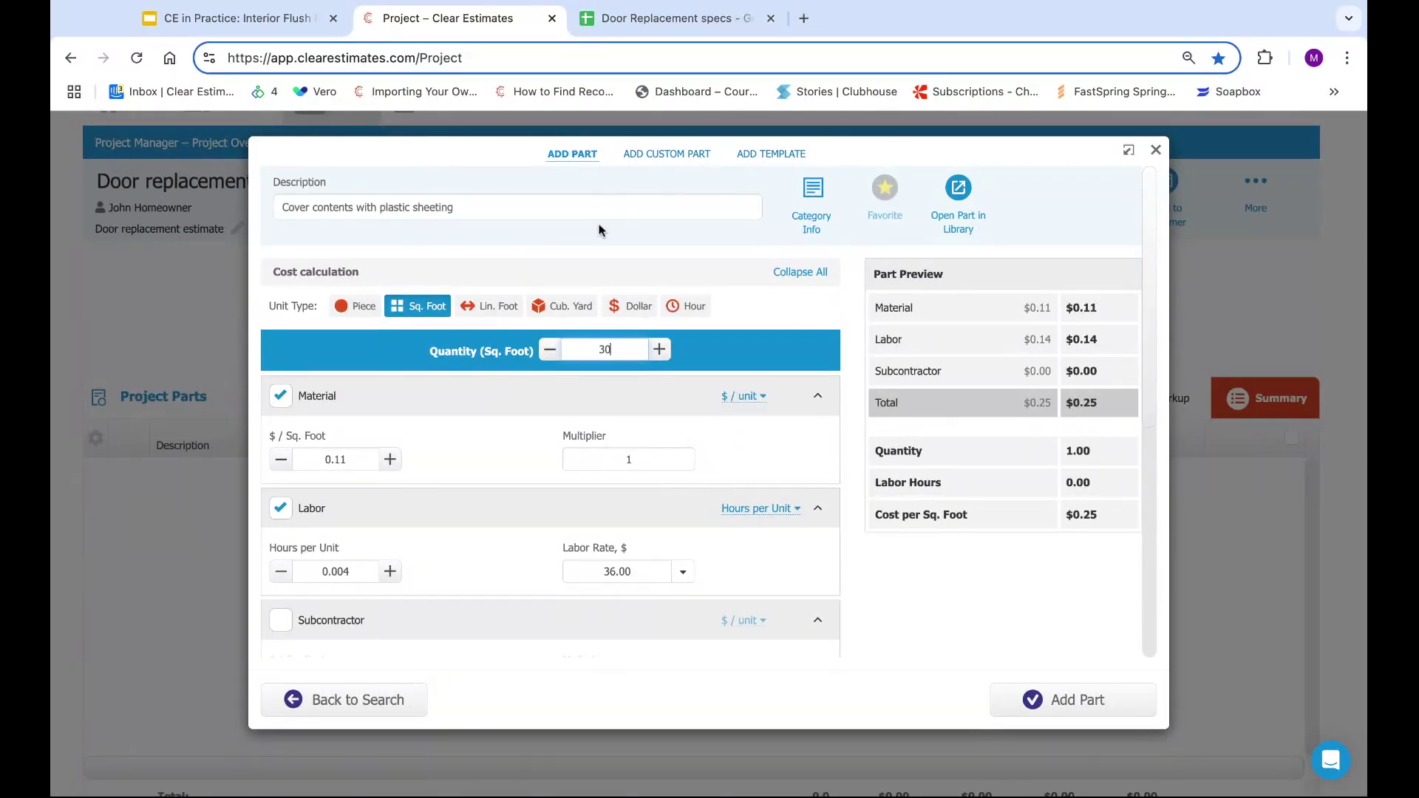
left_click(766, 371)
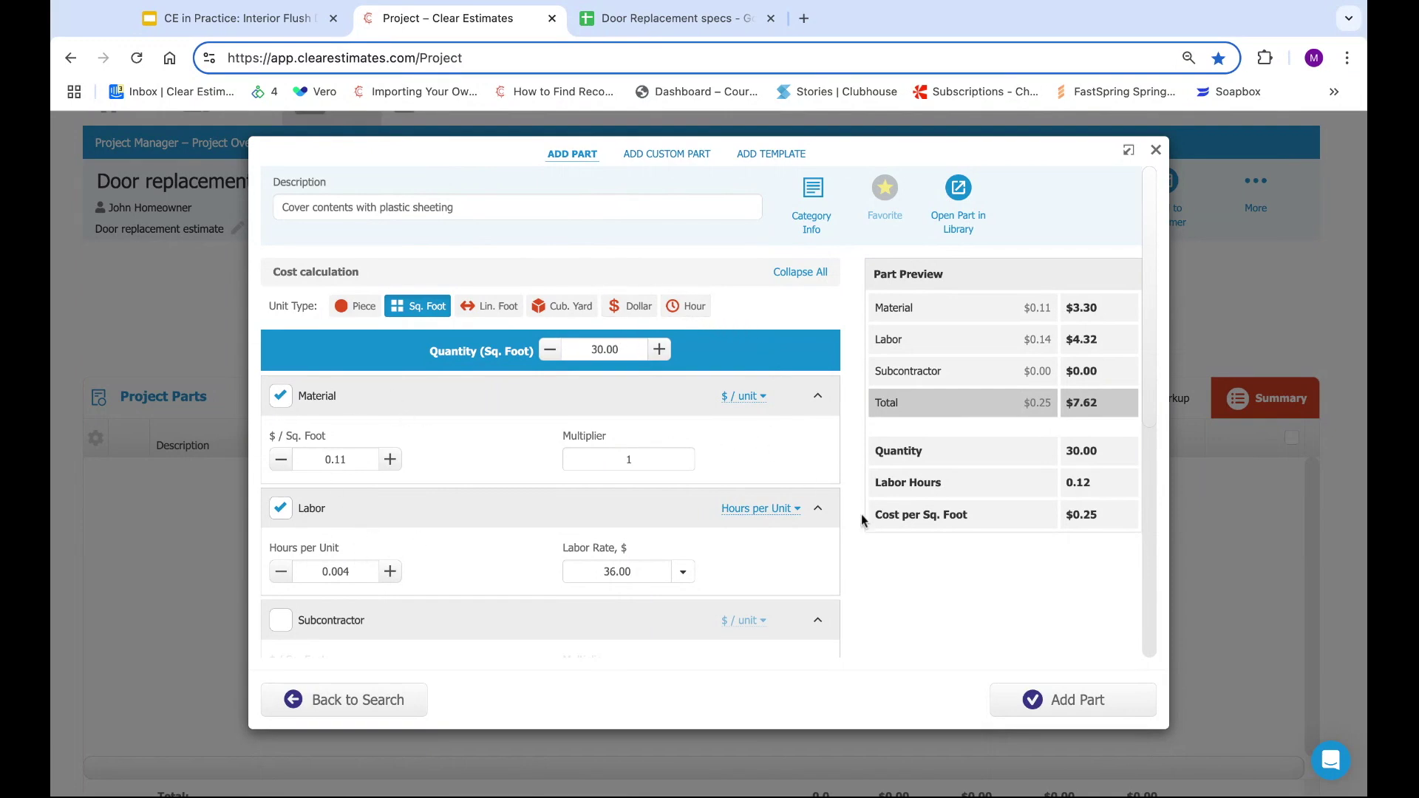
left_click(1079, 703)
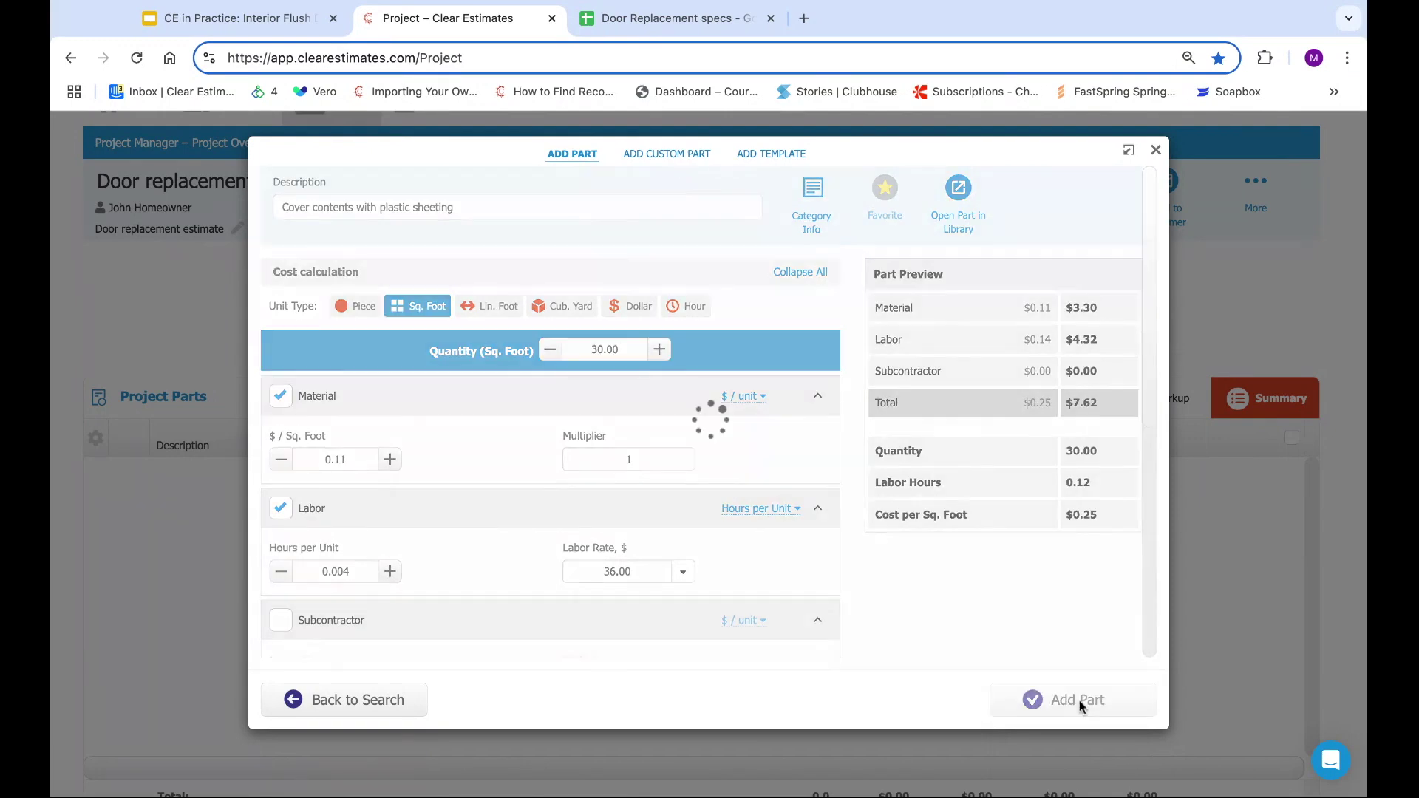
Add "Move average living room contents out then reset contents of room" from the Move Contents sub-category and close the part library.
left_click(648, 225)
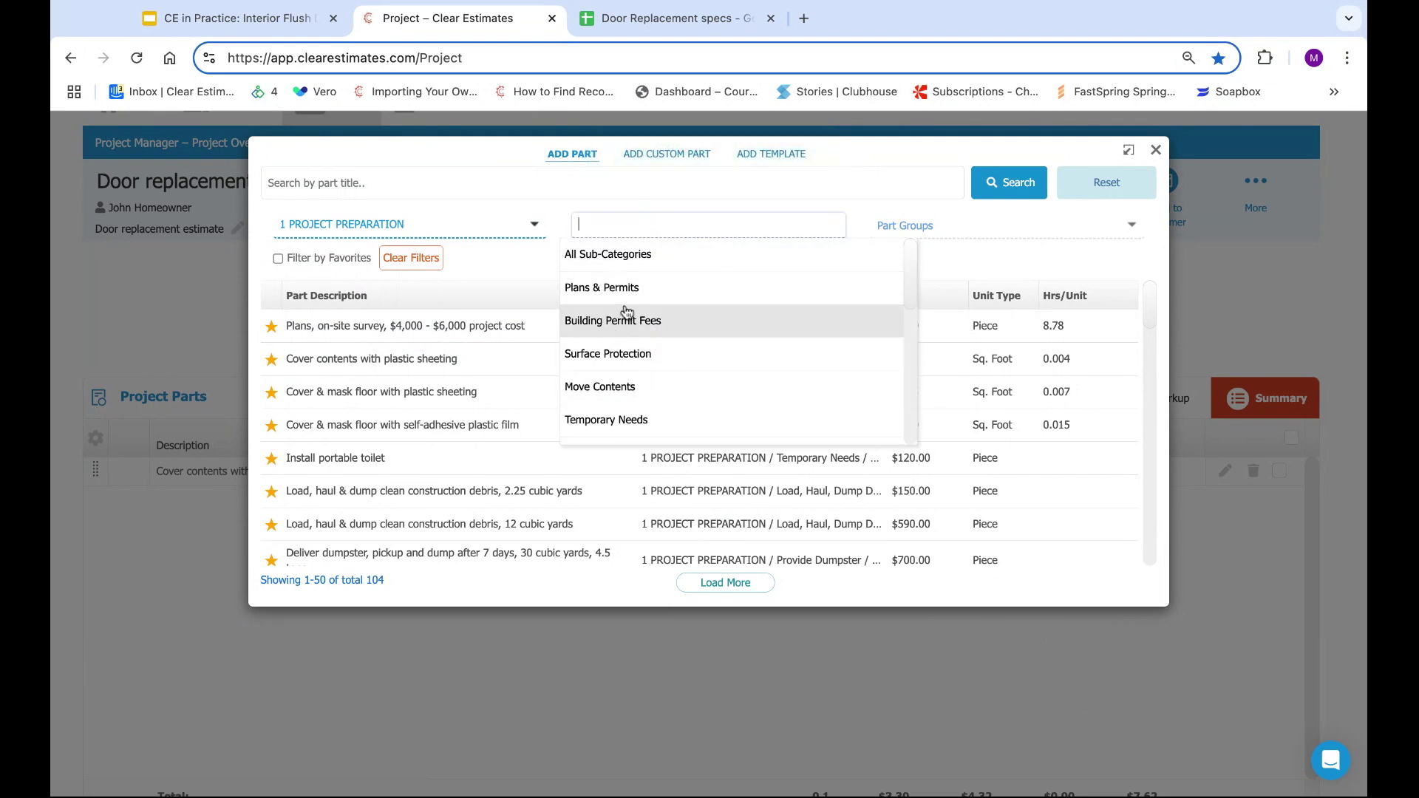
left_click(612, 388)
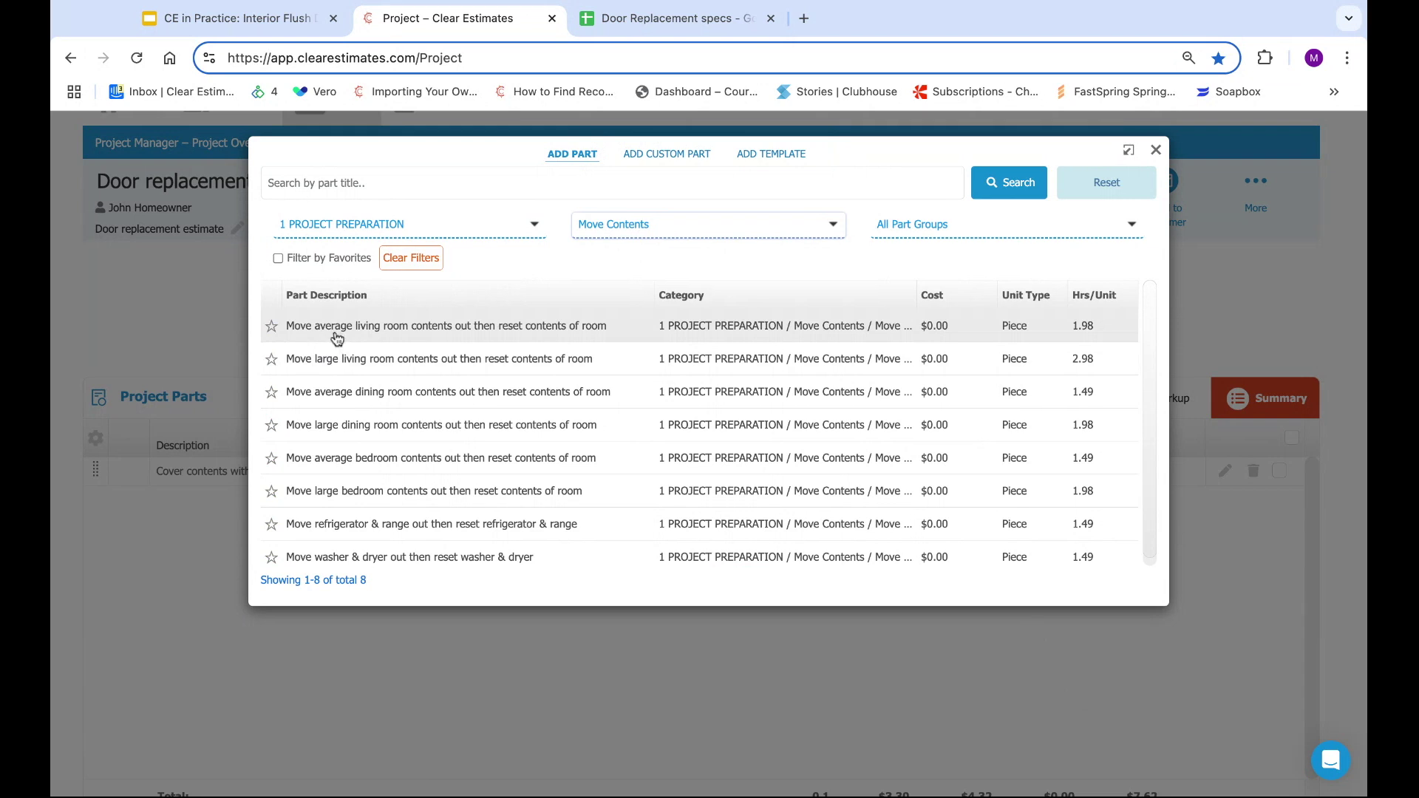
left_click(509, 335)
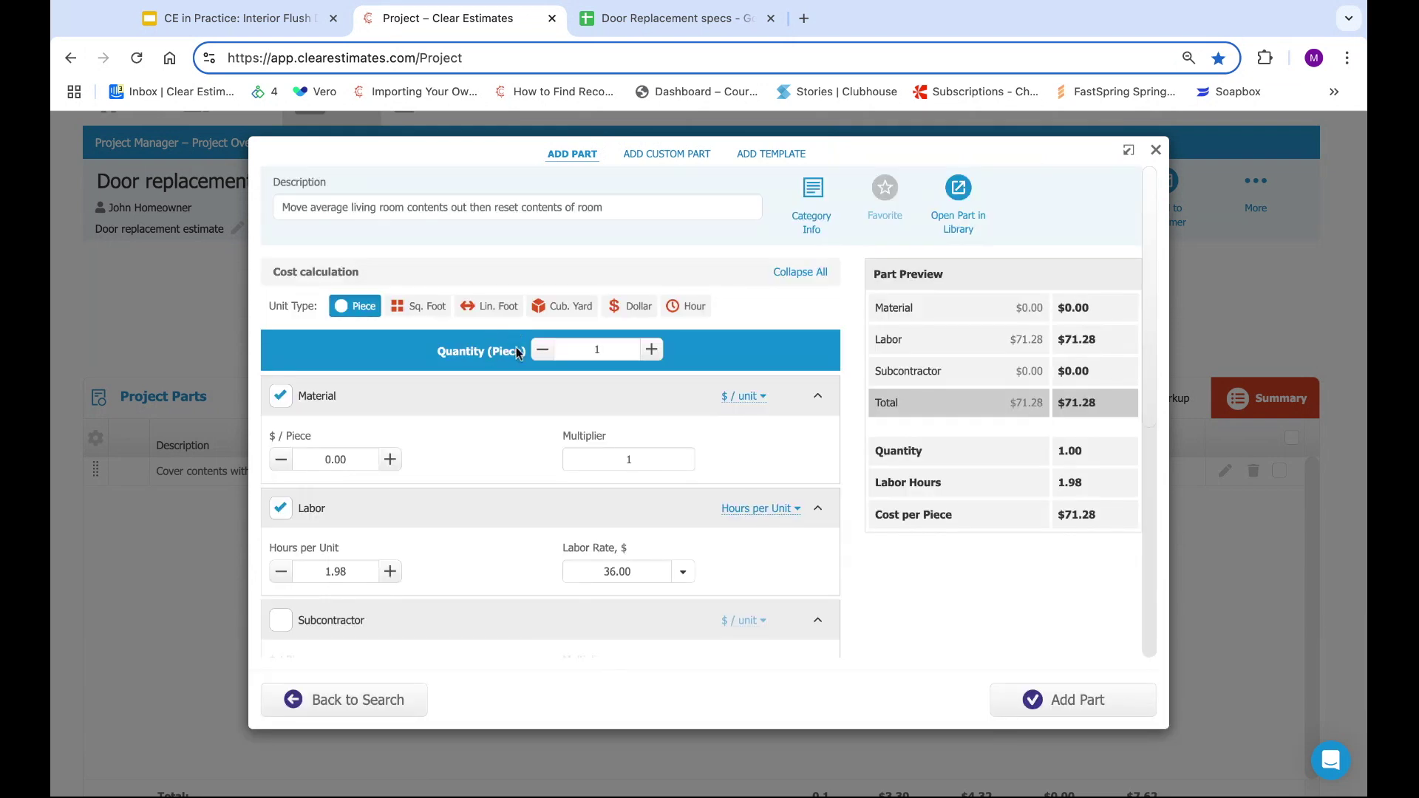
triple_click(613, 210)
left_click(613, 211)
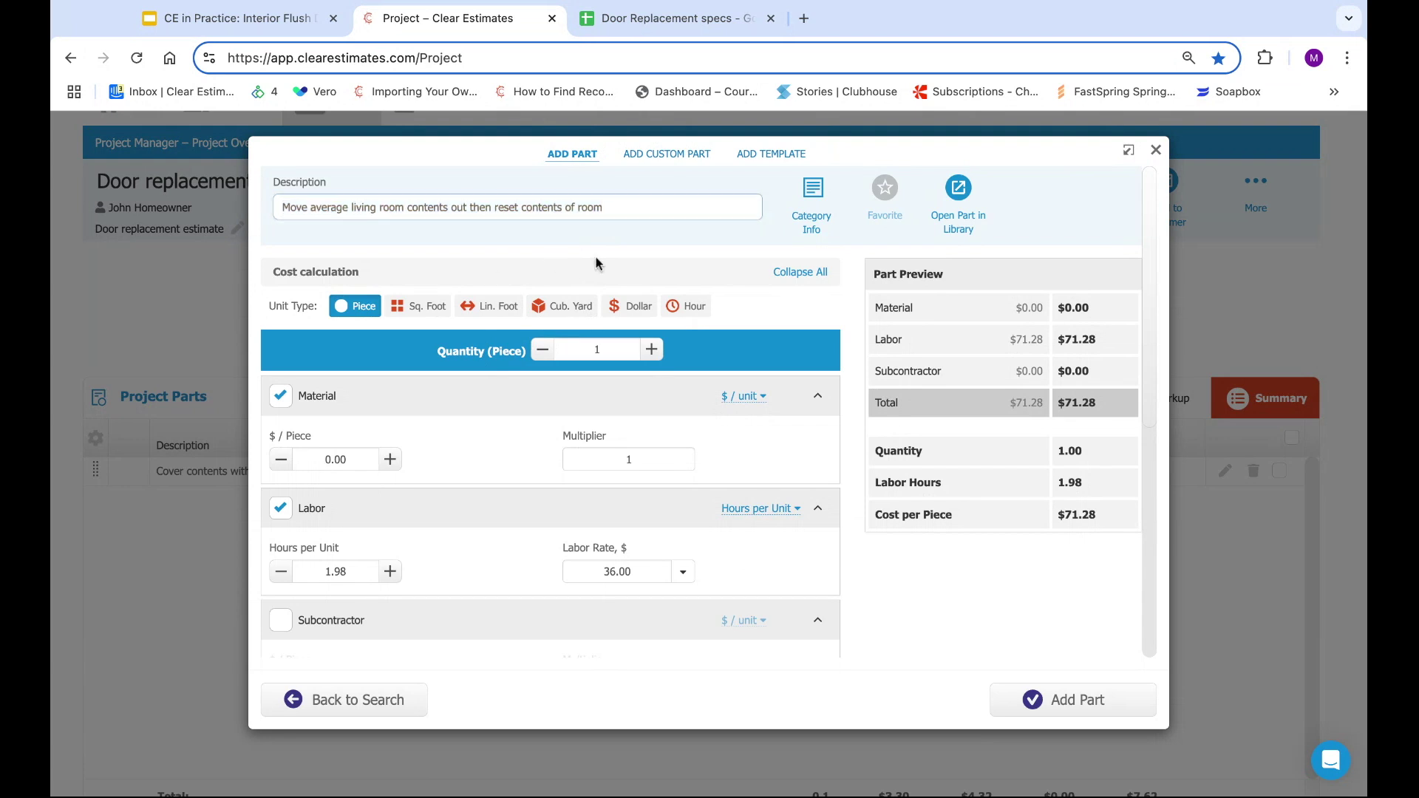
double_click(613, 356)
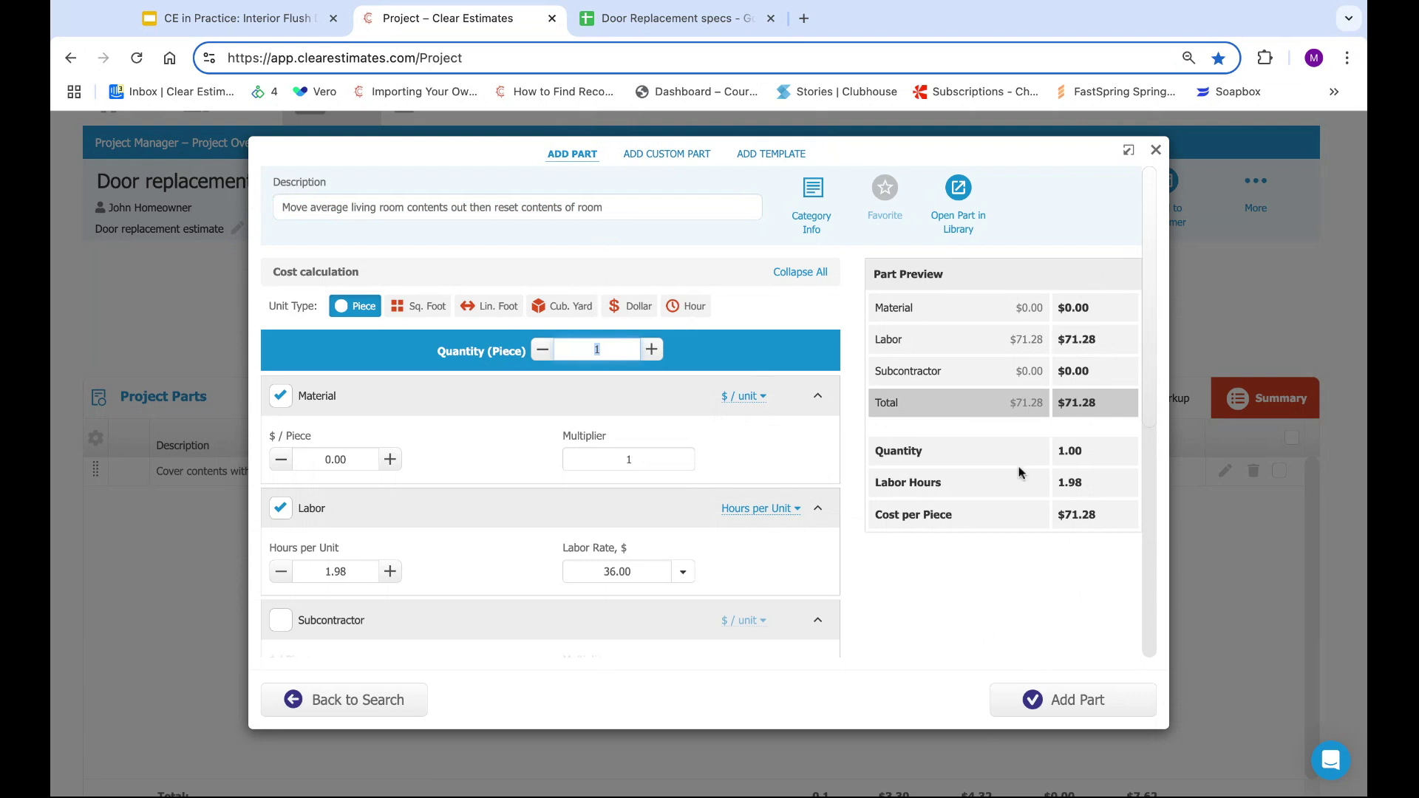
left_click(1081, 701)
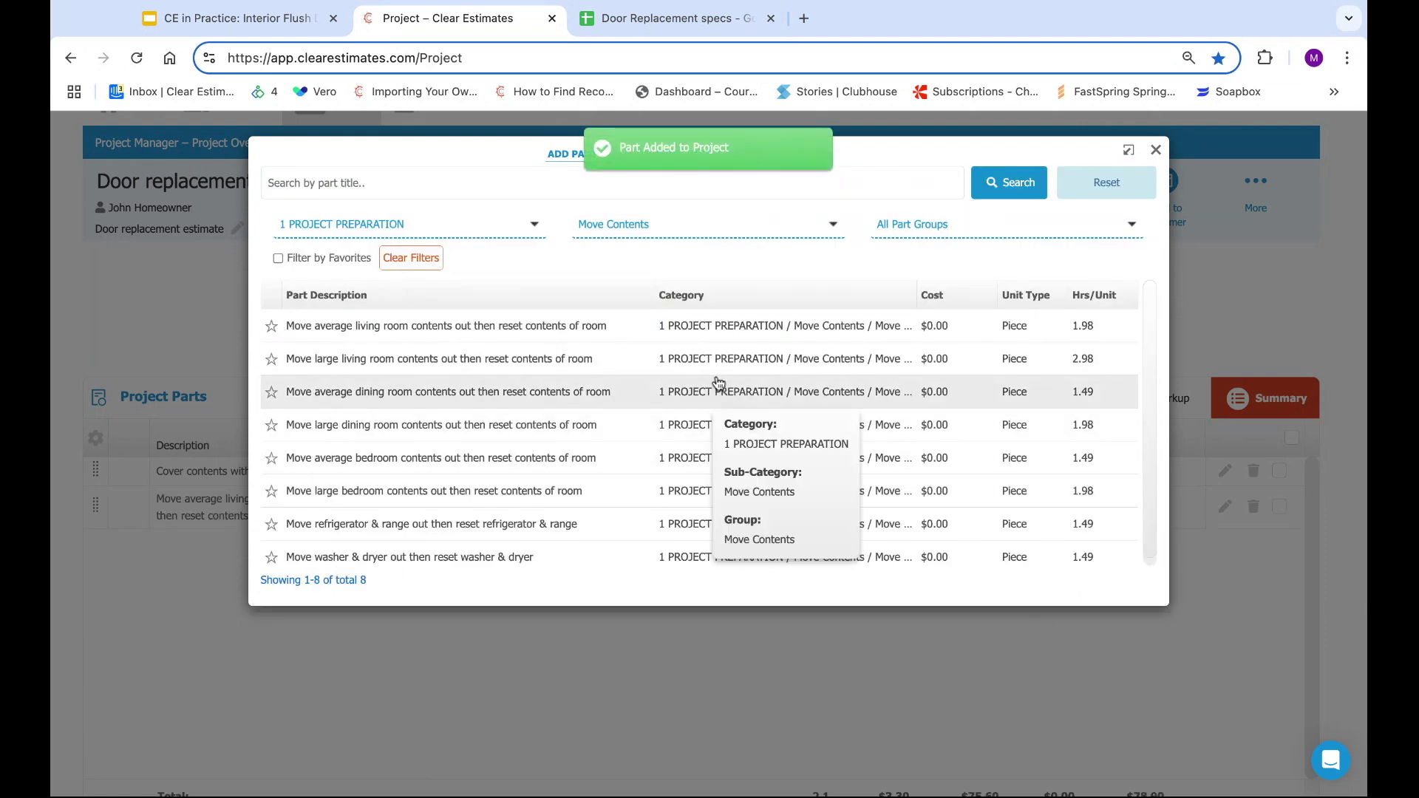
left_click(1154, 151)
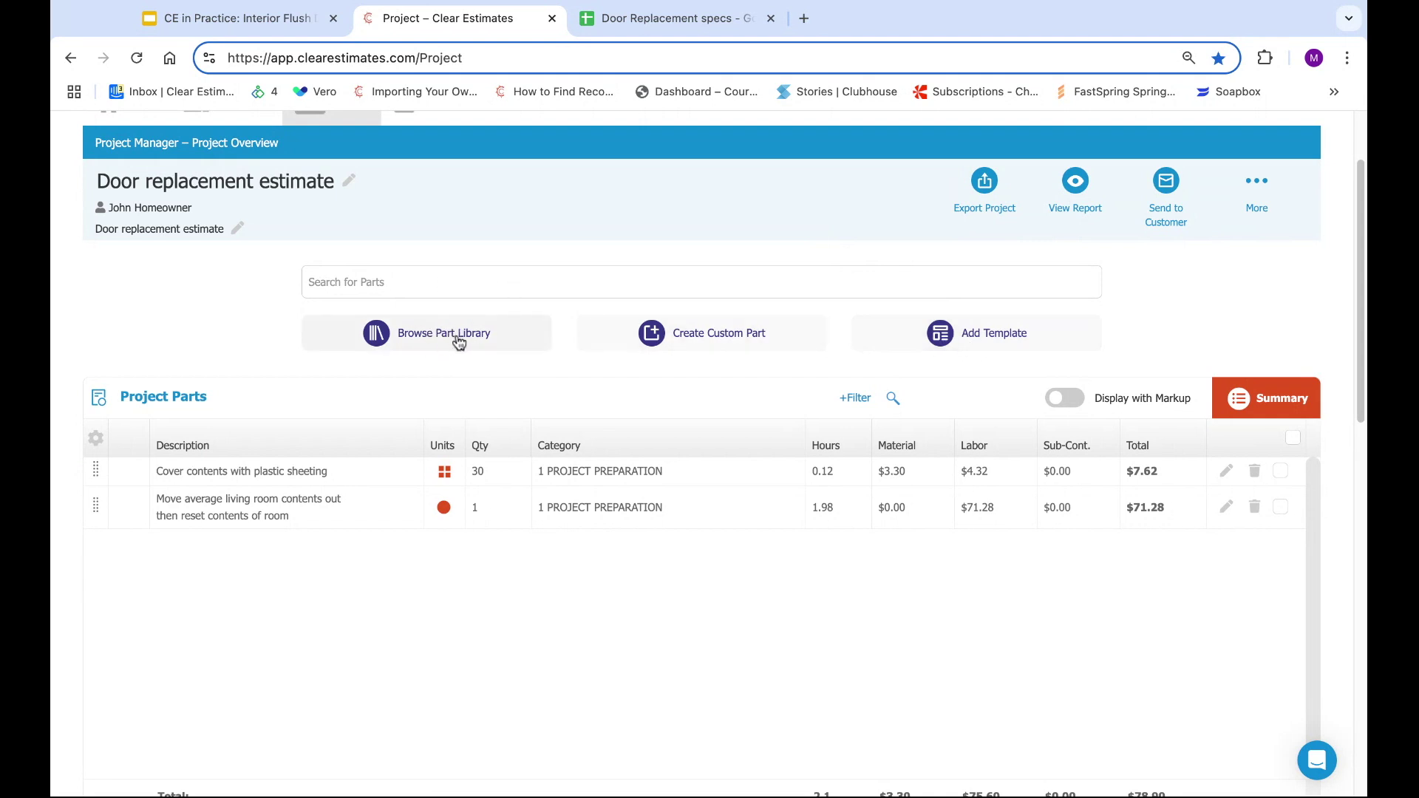
Start adding a template to the project and look through the templates in the Bathroom category.
left_click(978, 338)
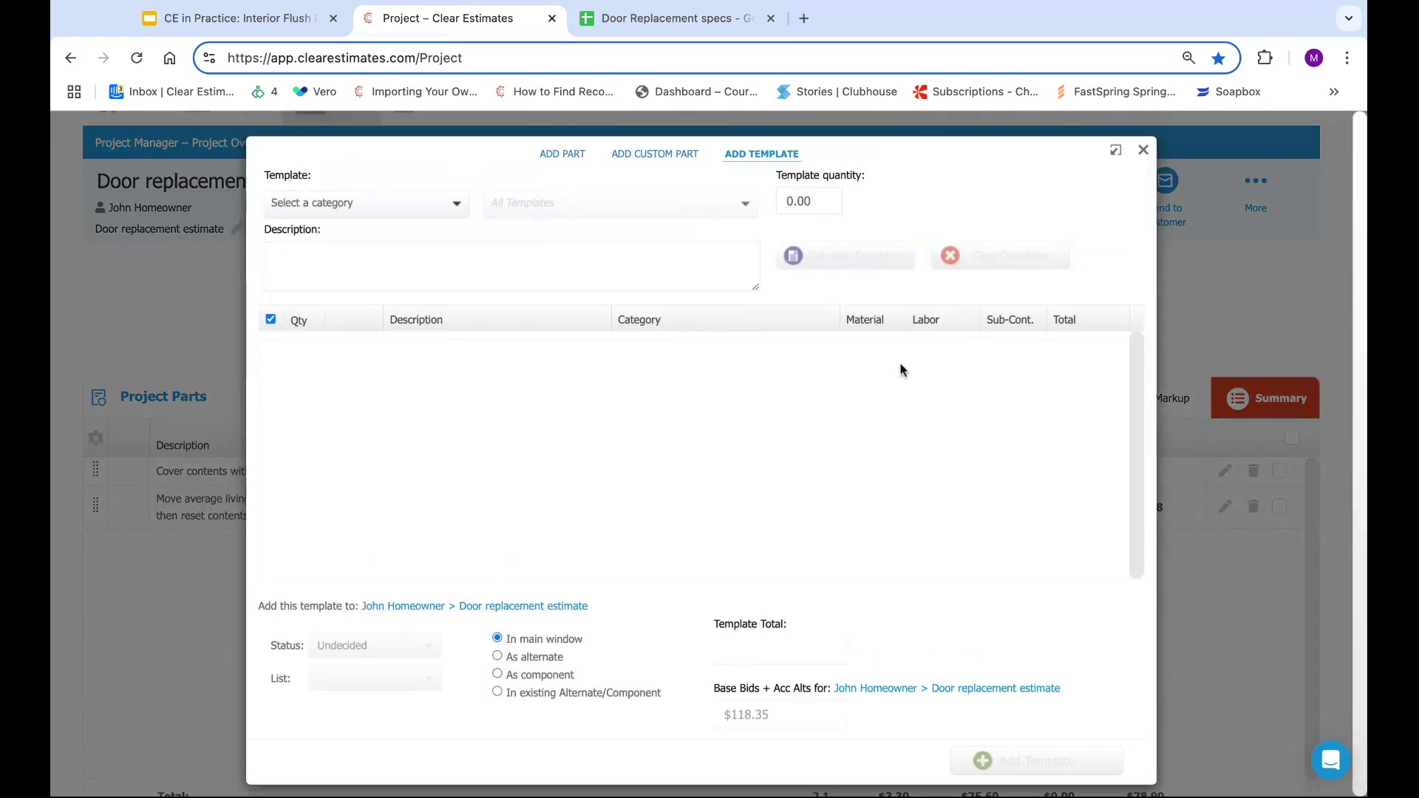
left_click(348, 205)
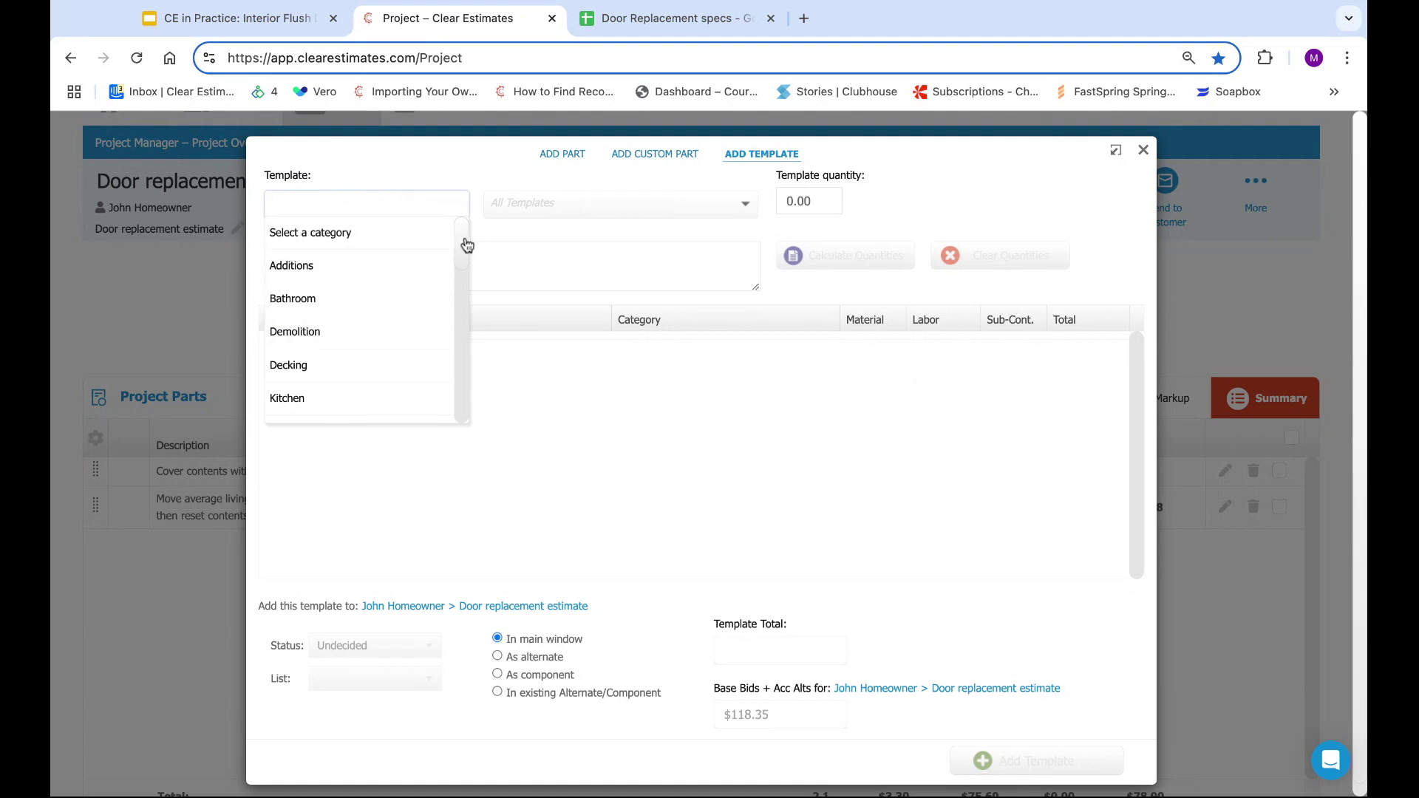
scroll(466, 241, "down", 1)
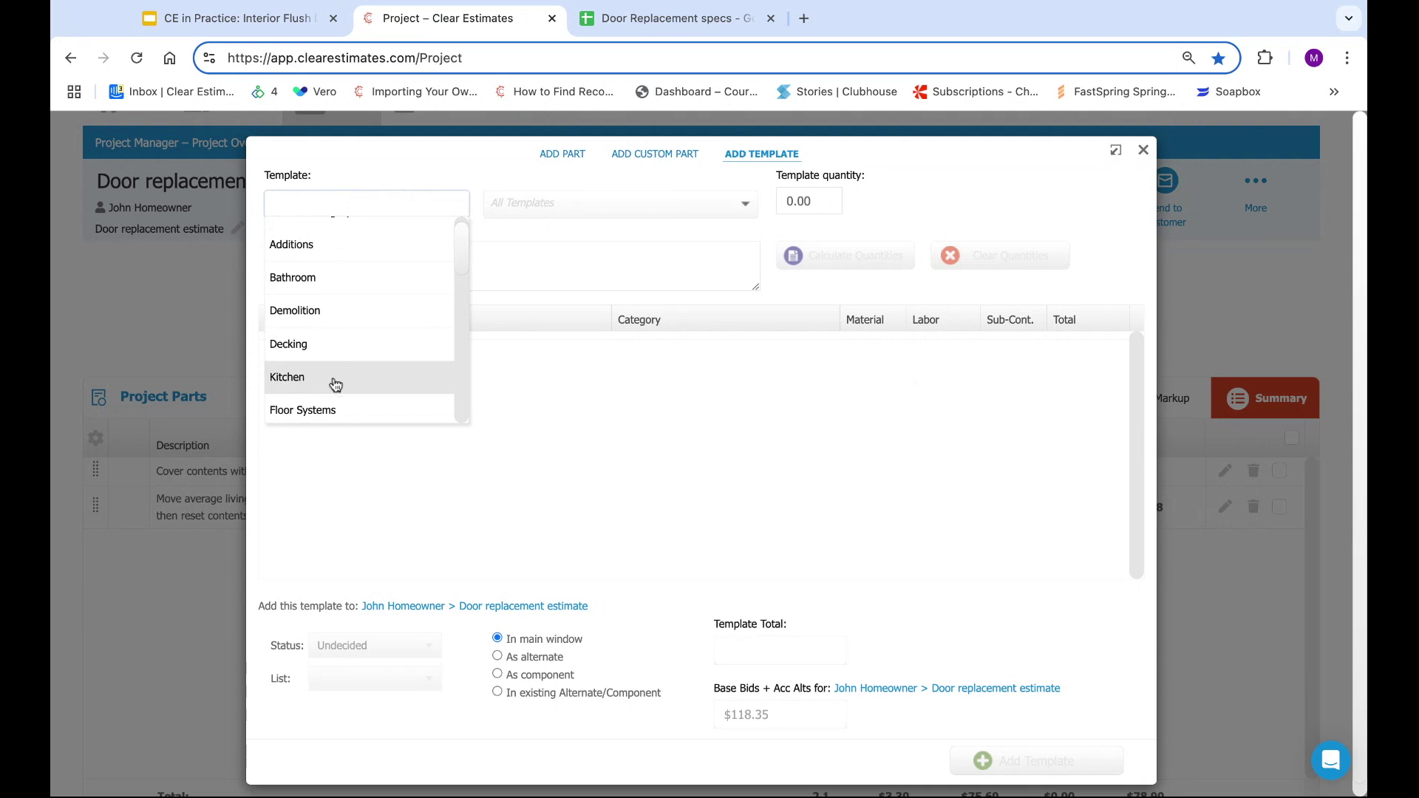
left_click(303, 279)
left_click(575, 203)
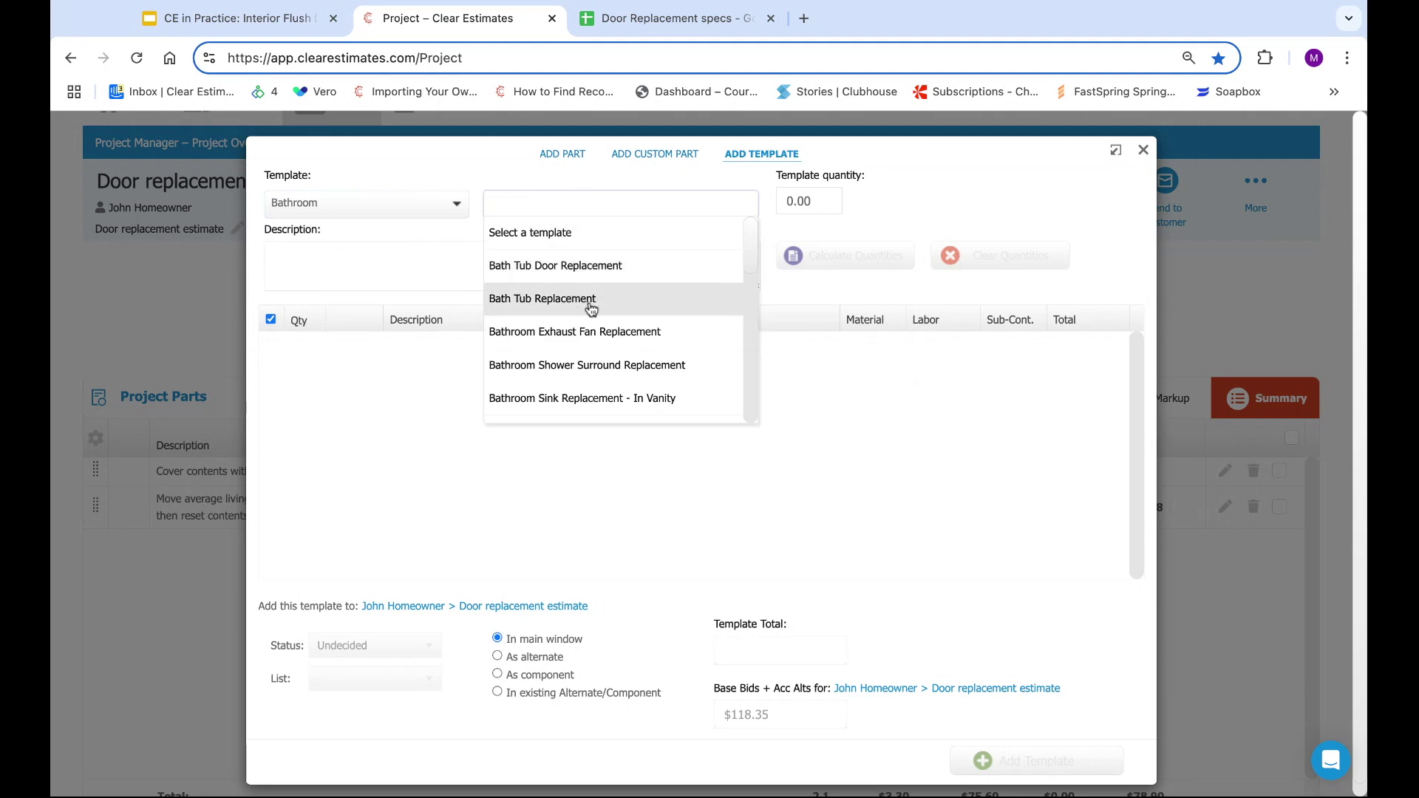
scroll(591, 307, "down", 1)
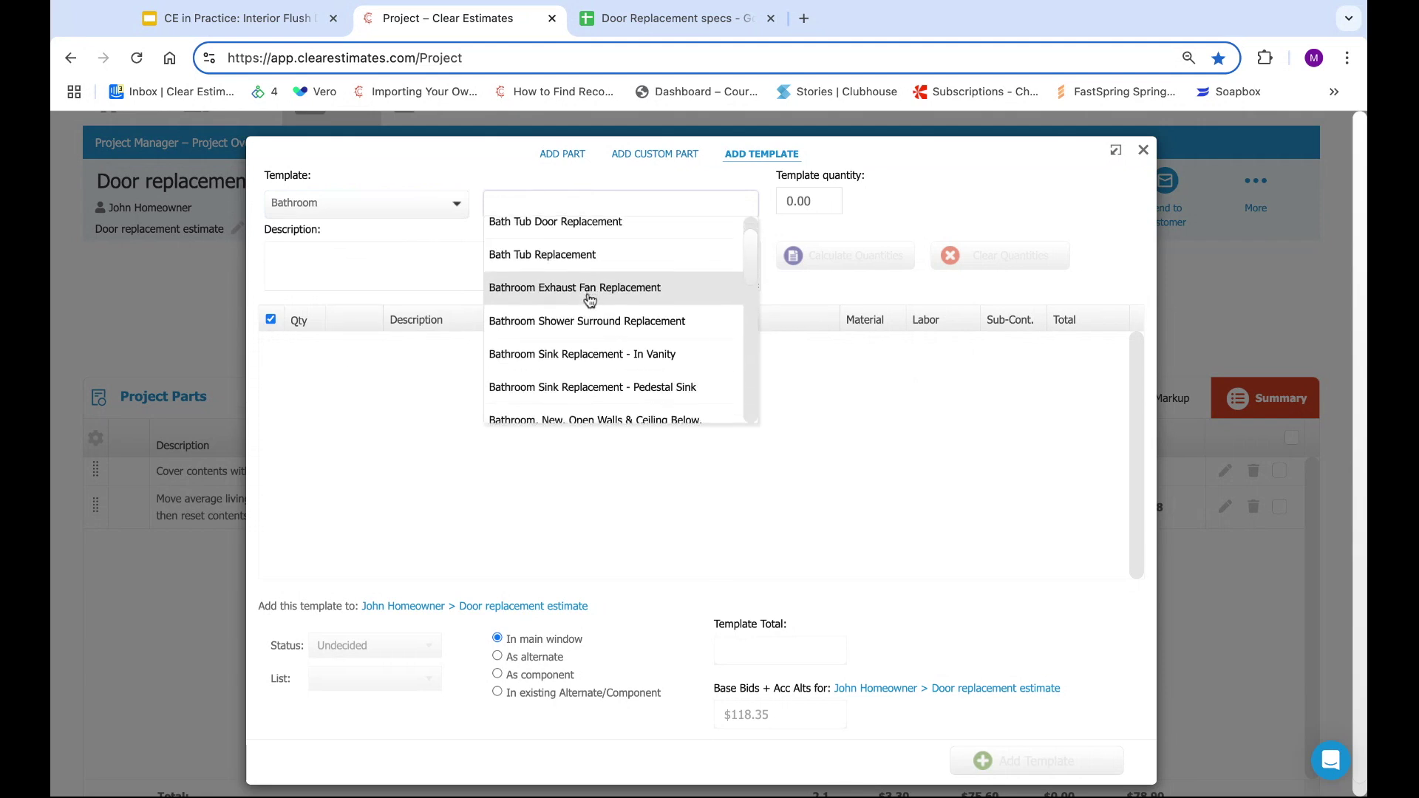
scroll(590, 322, "down", 1)
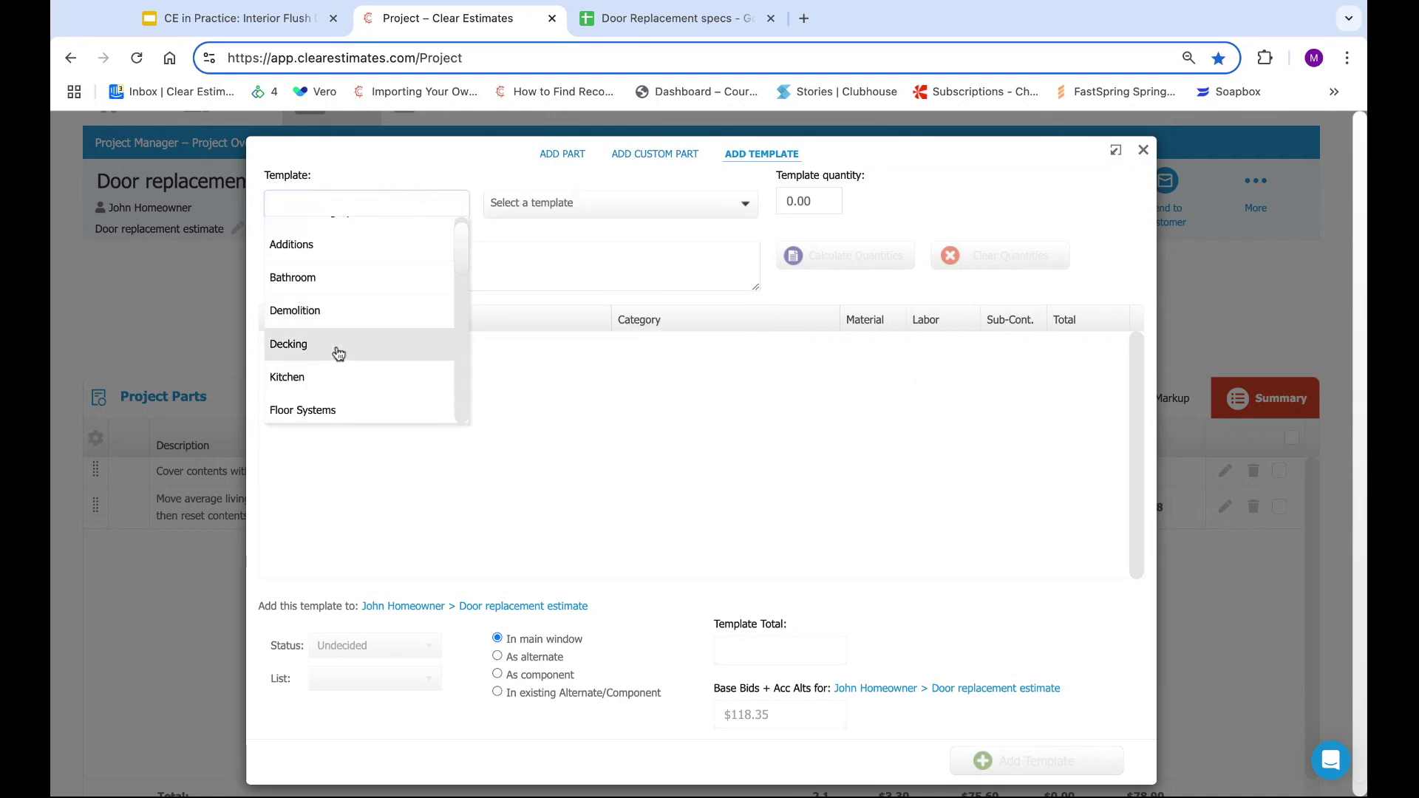
Look through the templates available in the Kitchen category.
left_click(329, 377)
left_click(611, 215)
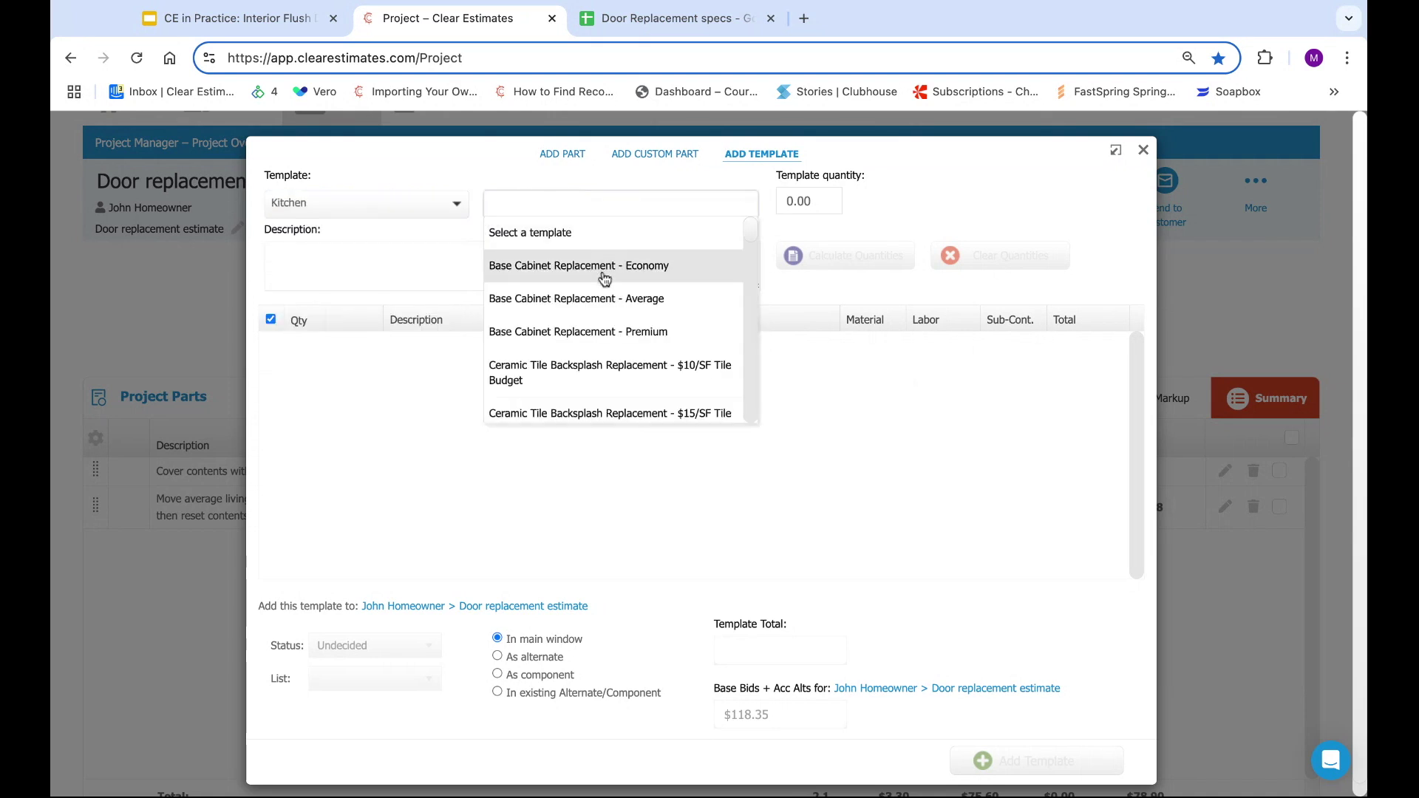
scroll(634, 306, "down", 1)
scroll(632, 303, "down", 3)
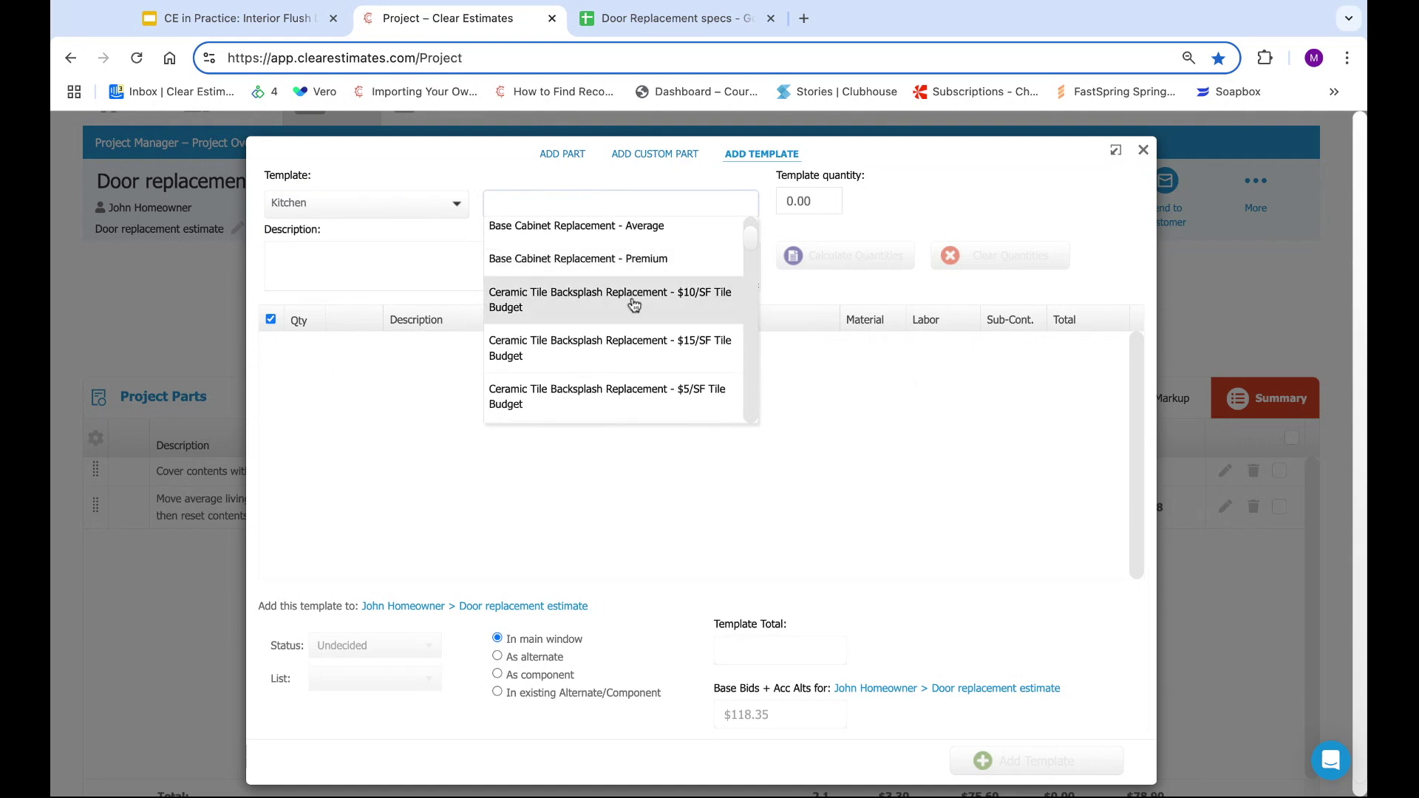
scroll(627, 302, "down", 3)
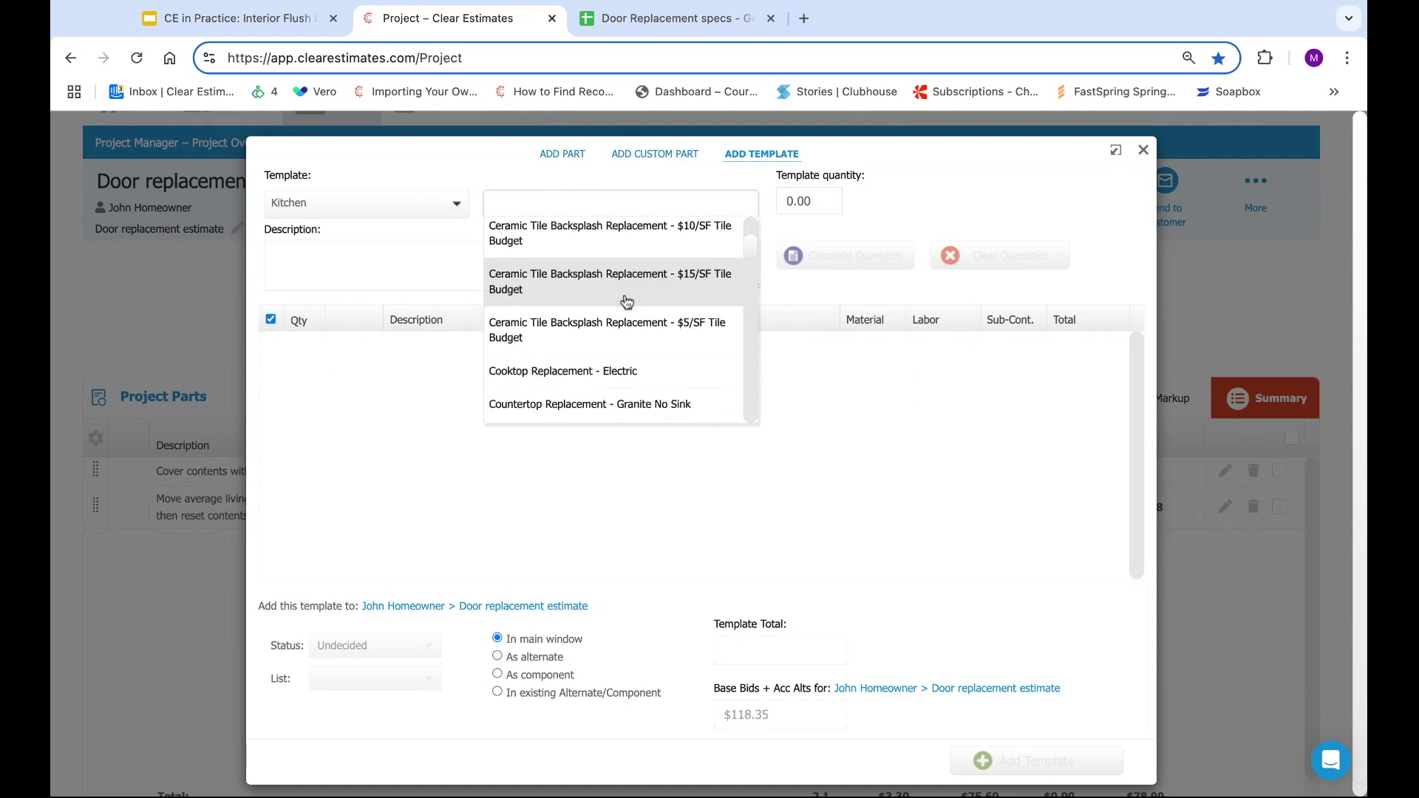
Set the template category to Windows, Doors, & Skylights.
left_click(449, 211)
scroll(379, 315, "down", 5)
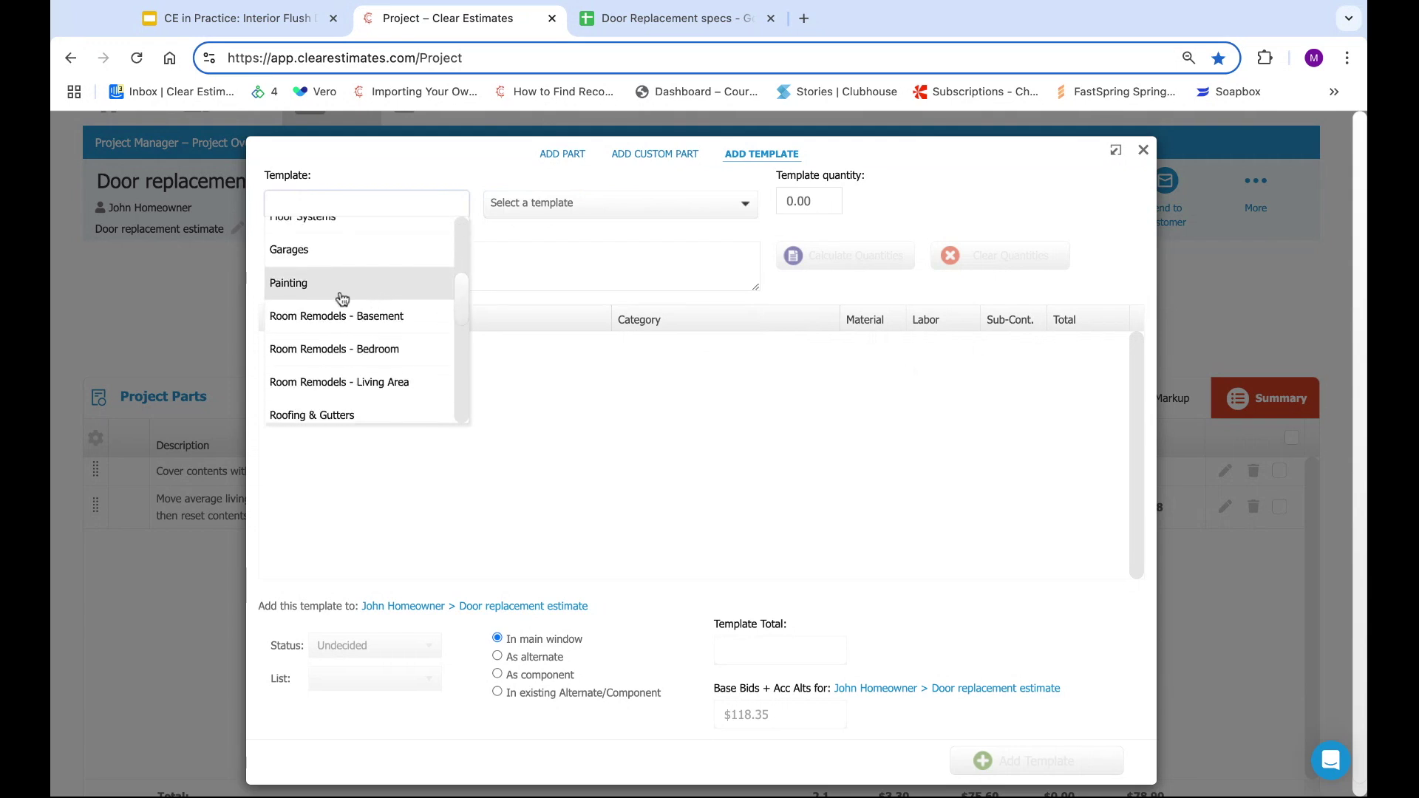
scroll(317, 285, "down", 1)
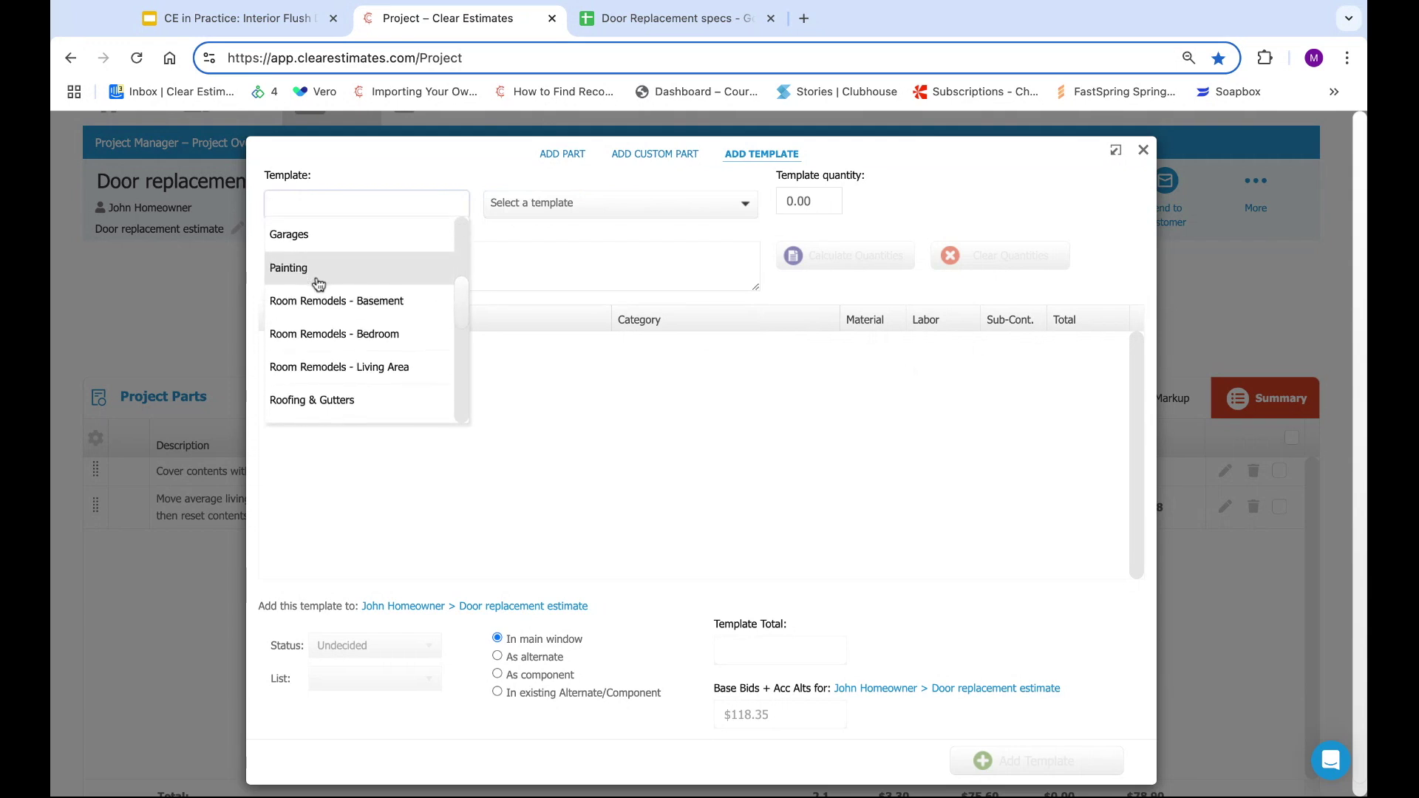
scroll(329, 295, "down", 1)
scroll(334, 304, "down", 5)
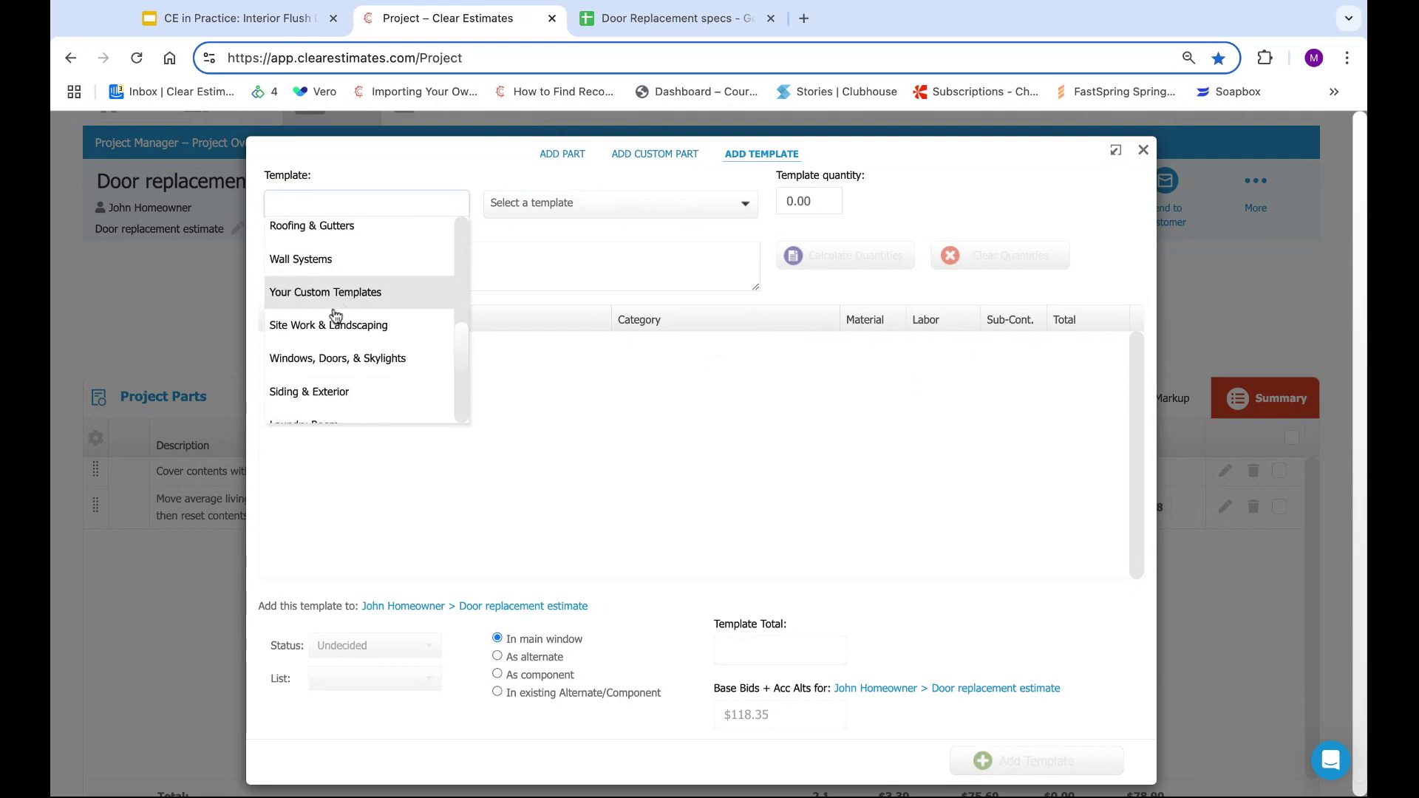
scroll(333, 317, "down", 2)
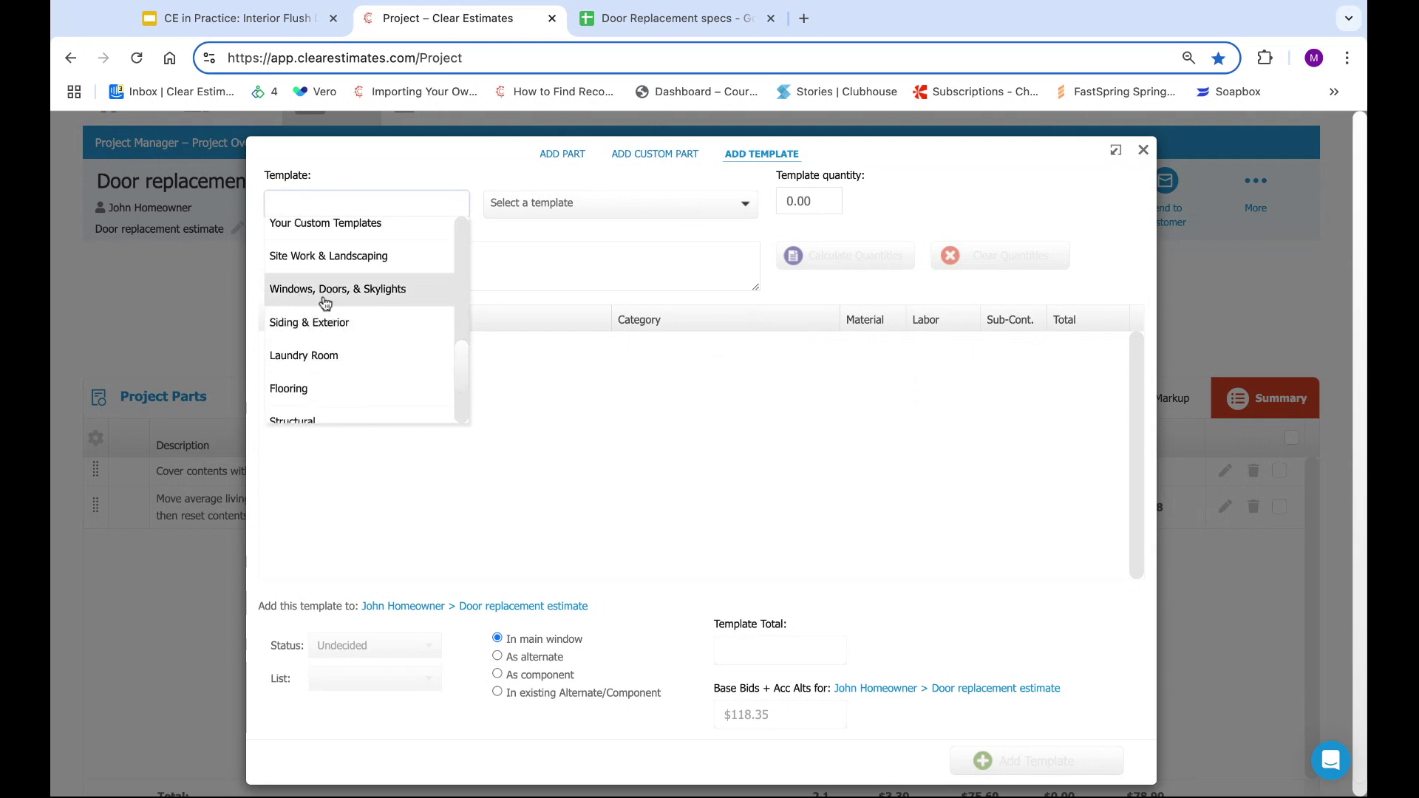
left_click(331, 300)
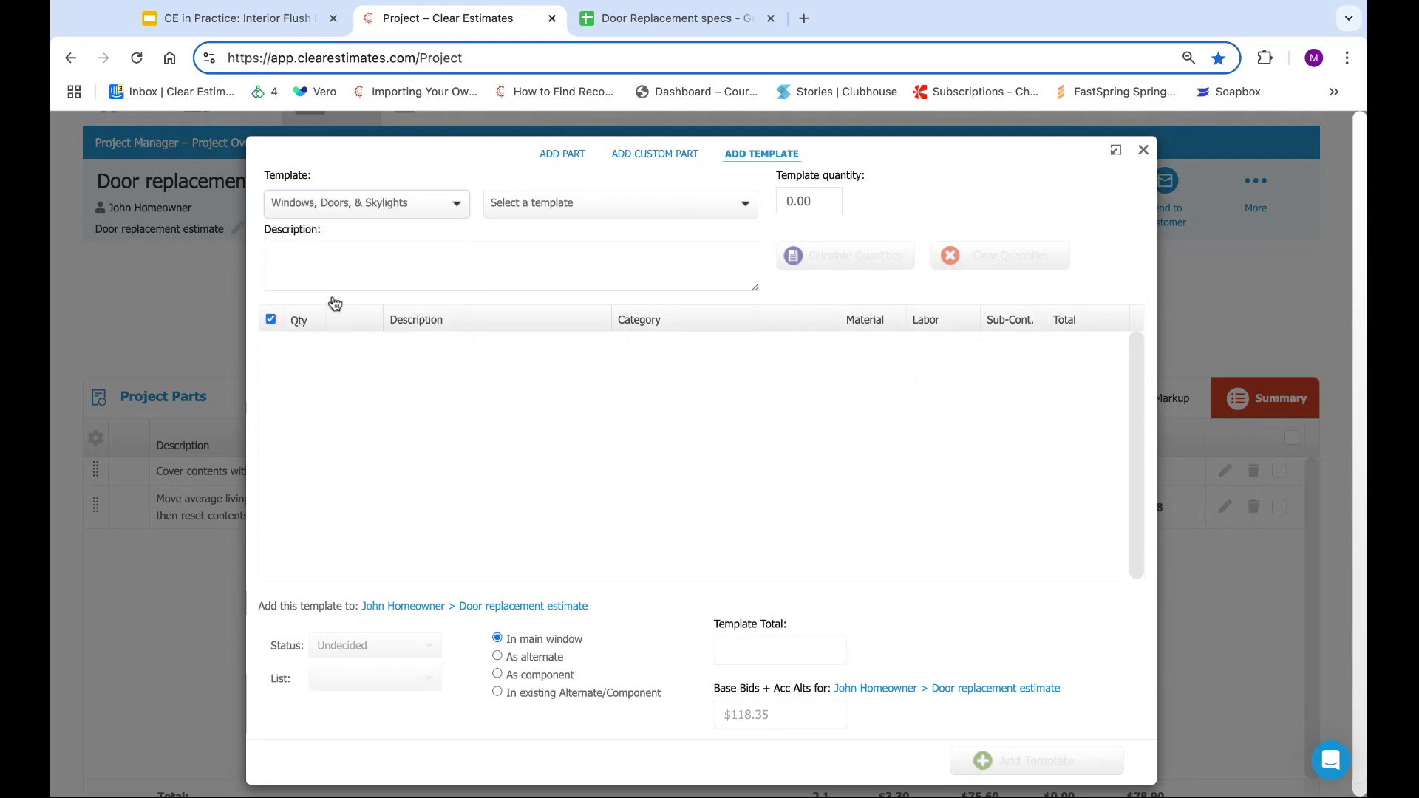
Check the Door Replacement specs sheet, return to the project and choose the template "Door Replacement - Interior Flush Door, Painted".
left_click(592, 207)
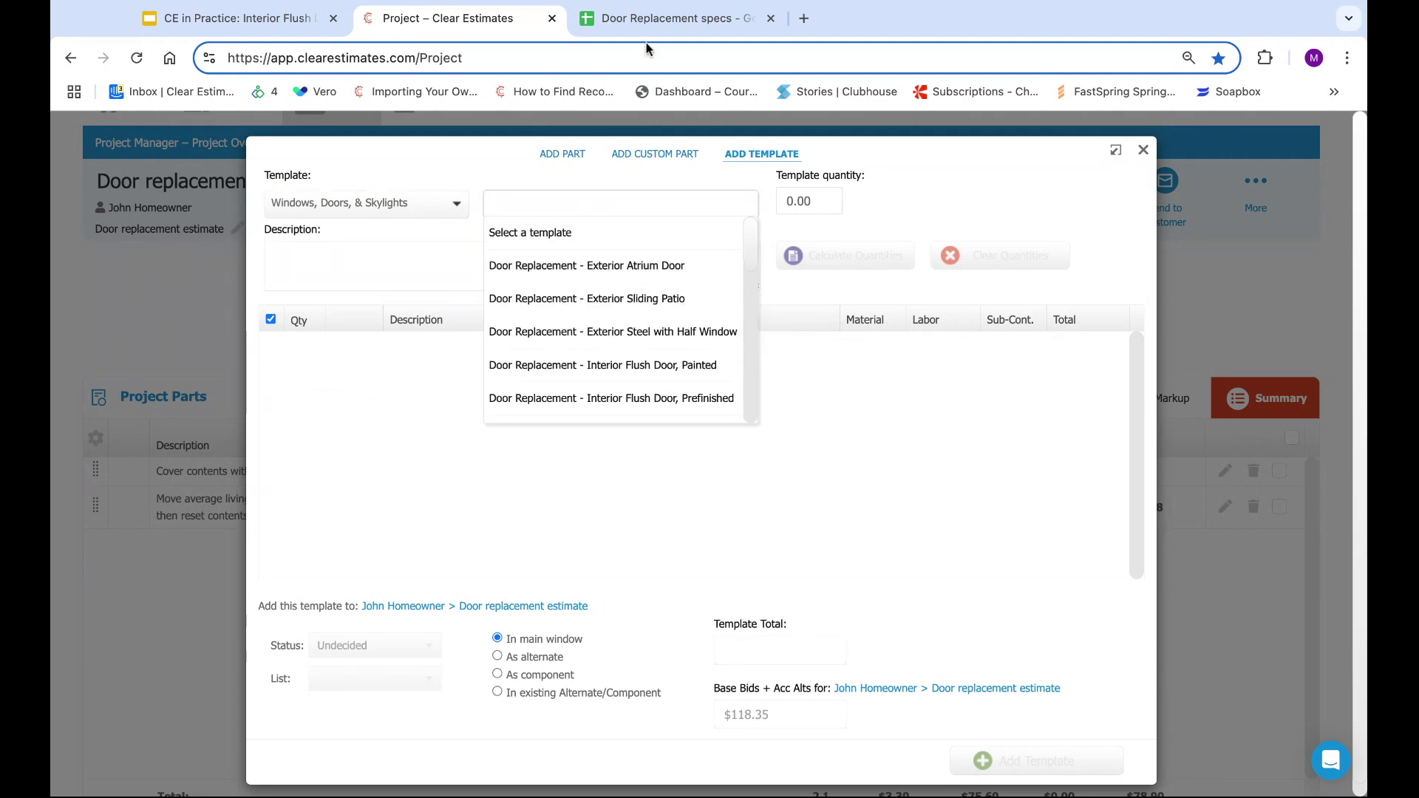
left_click(650, 17)
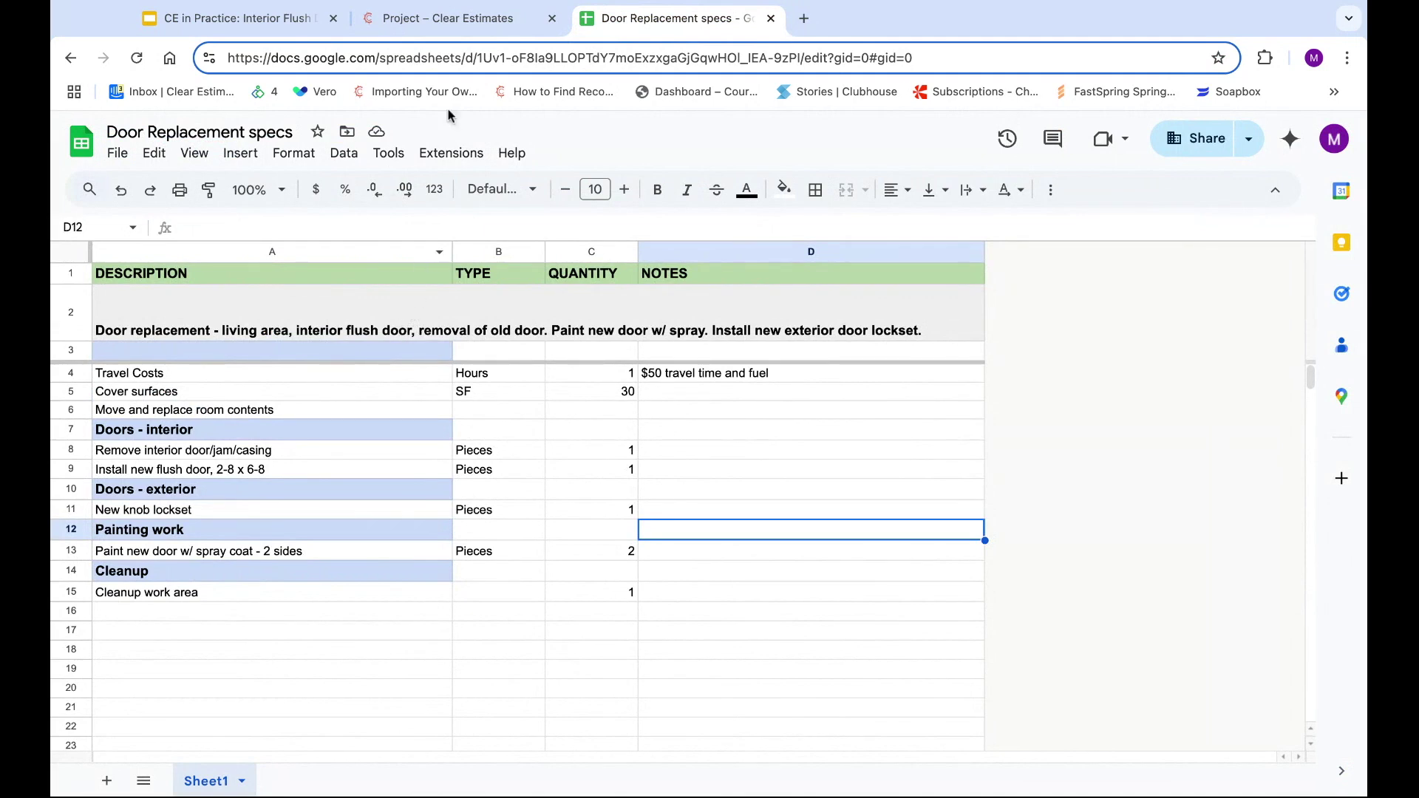
left_click(473, 23)
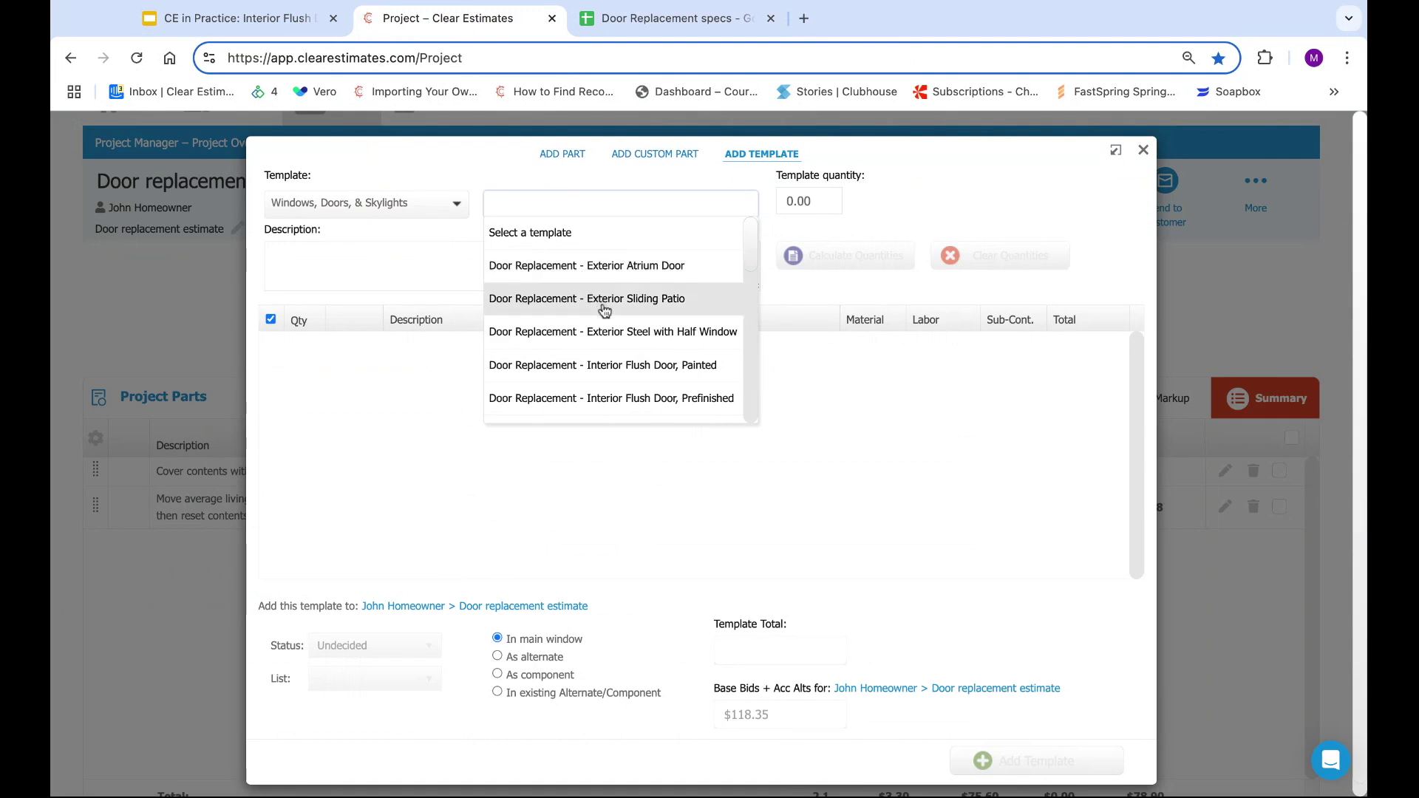
scroll(621, 330, "down", 1)
scroll(621, 330, "down", 2)
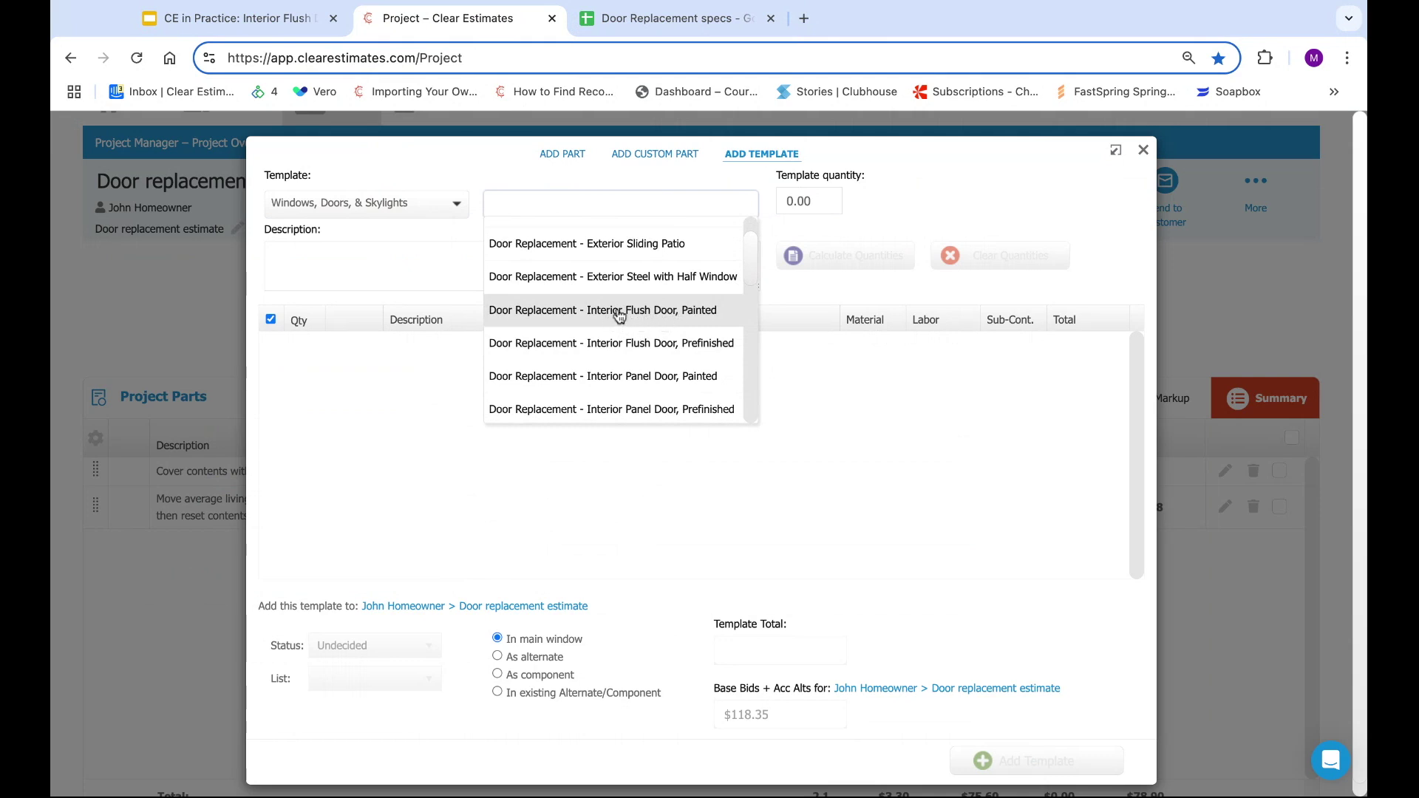
left_click(617, 314)
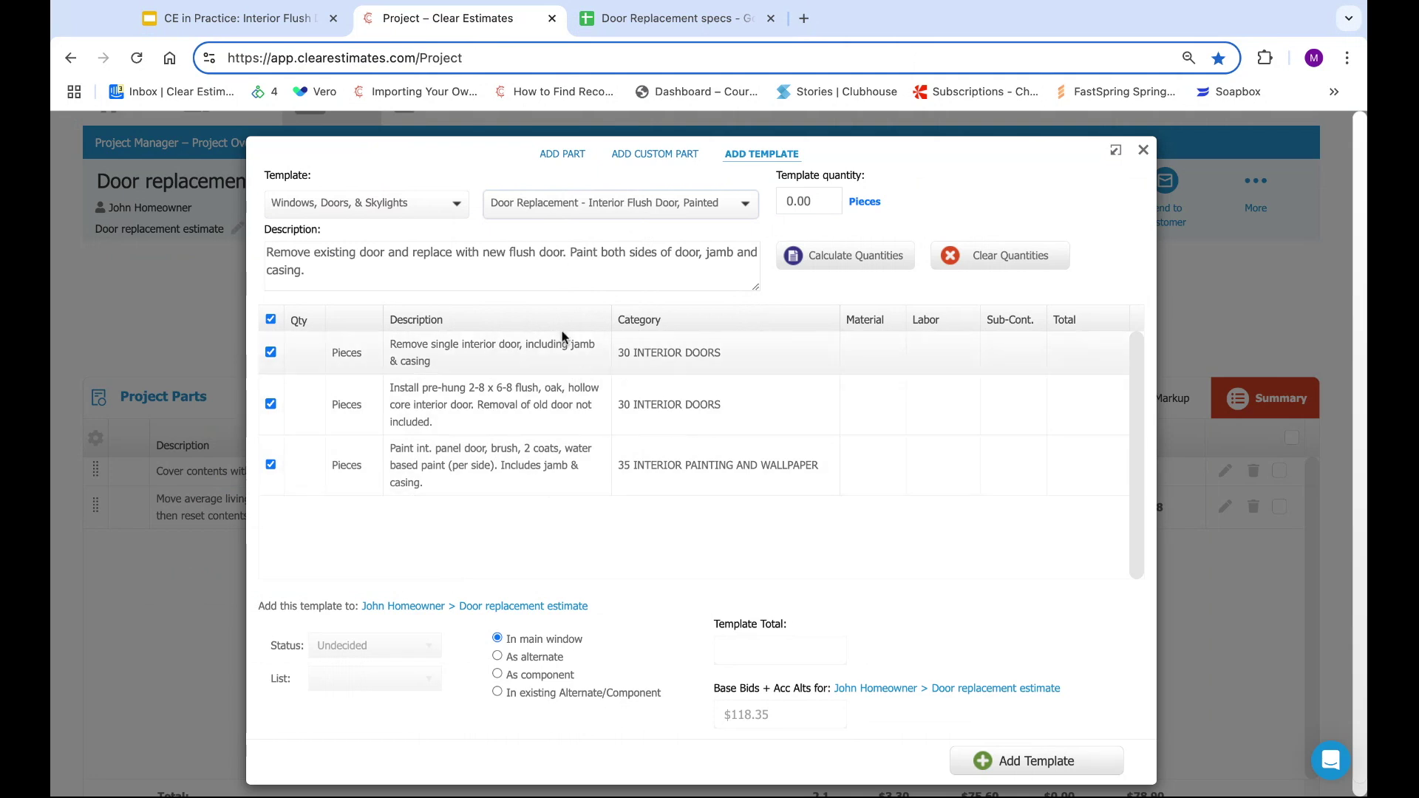
Set the template quantity to 3 pieces and calculate the part quantities.
left_click_drag(865, 181, 805, 176)
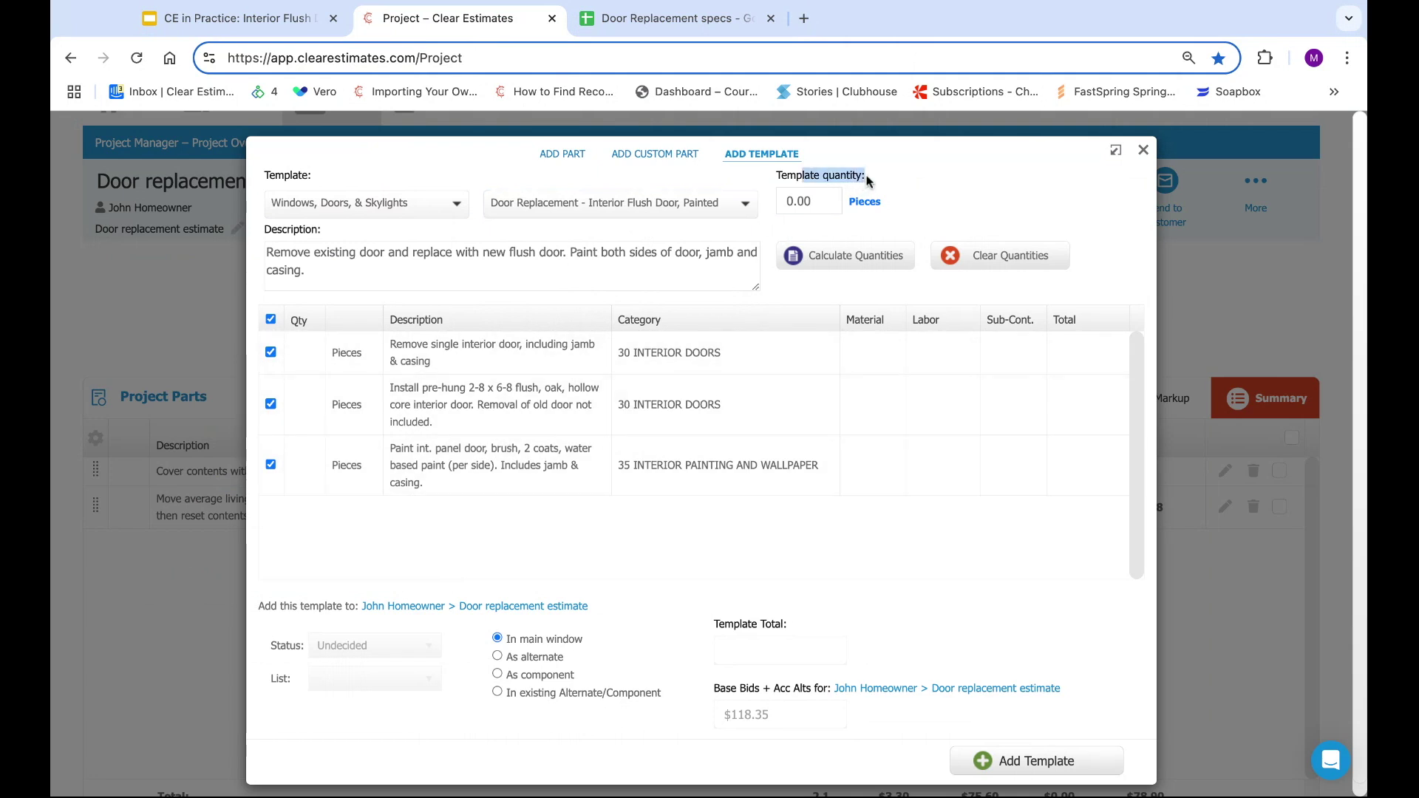
triple_click(868, 182)
left_click(814, 205)
double_click(794, 204)
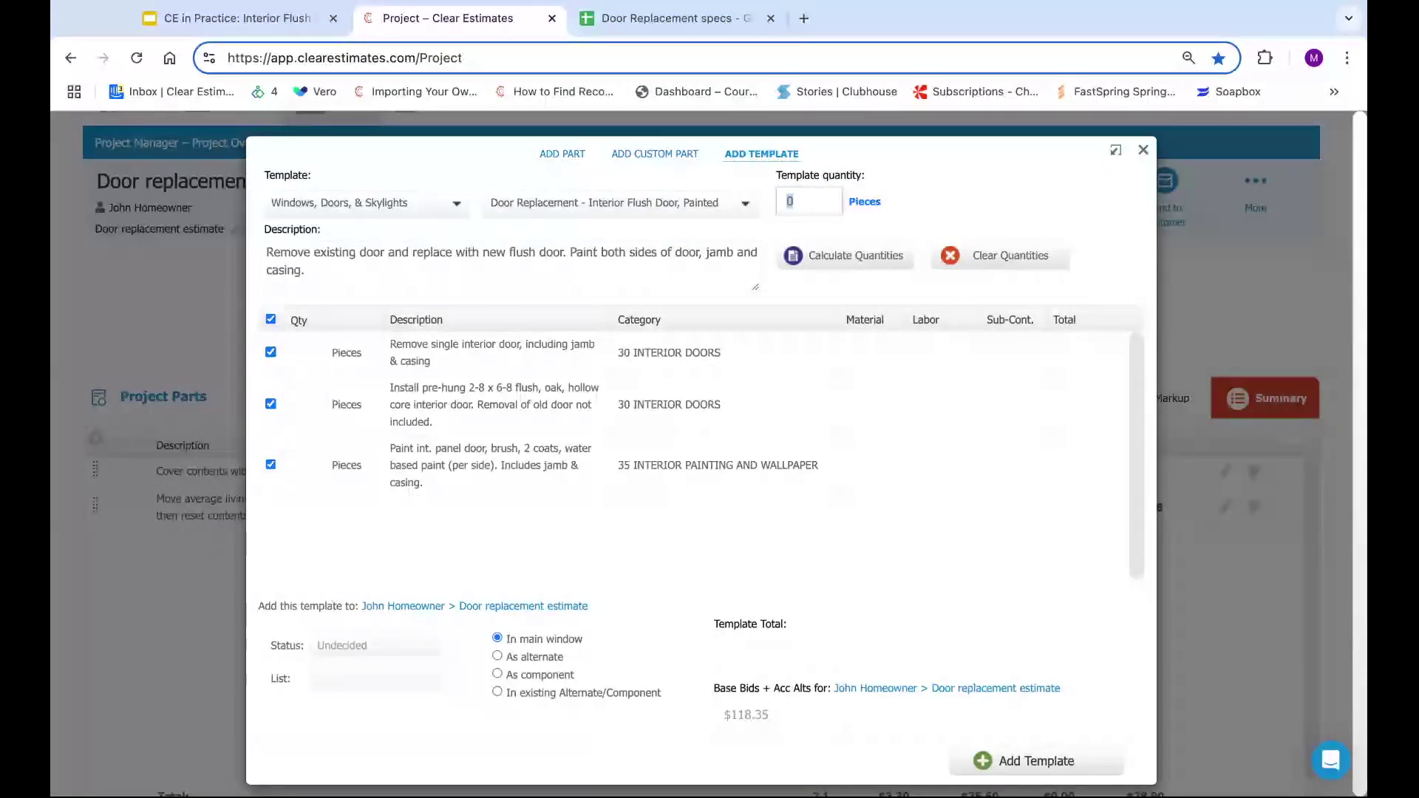
type("3")
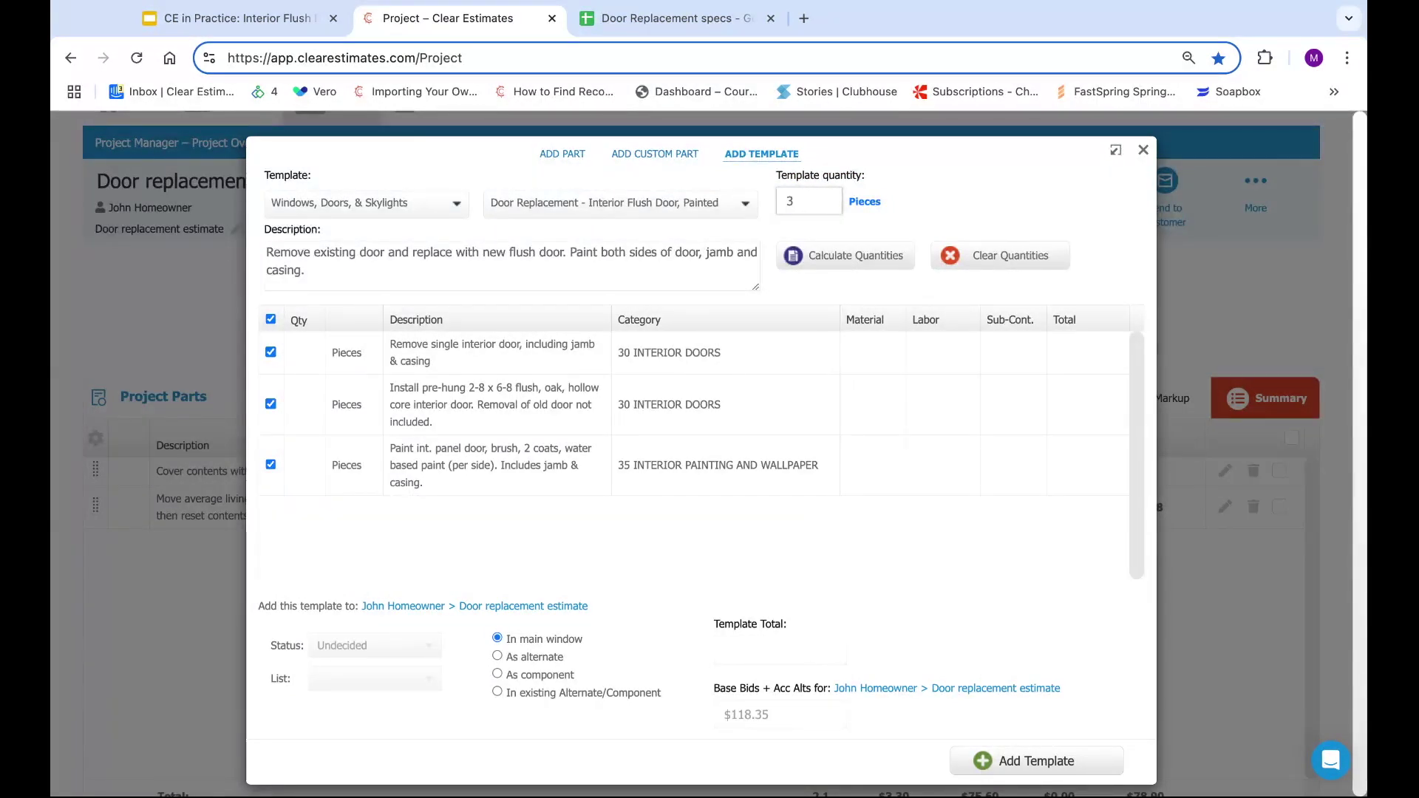
left_click(848, 259)
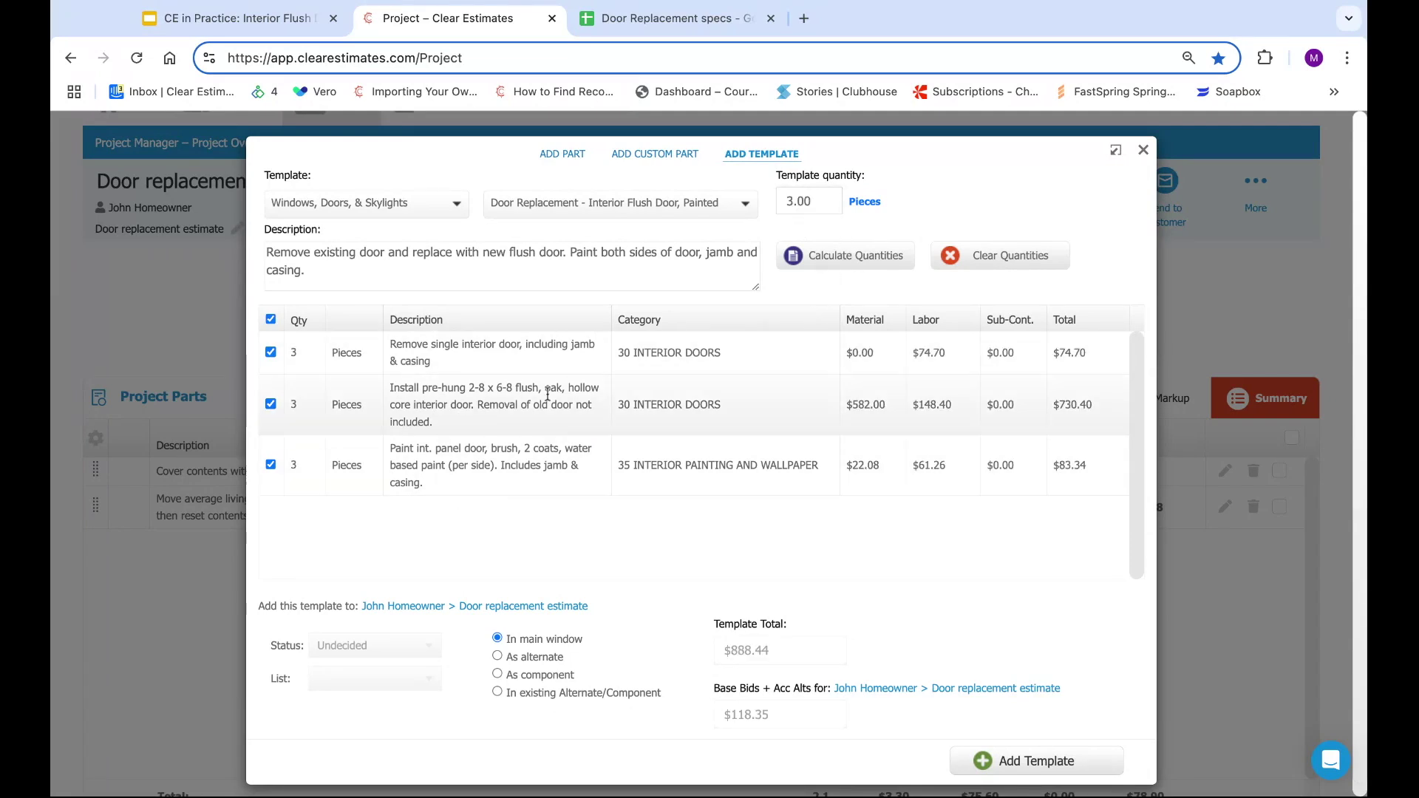
Set the template quantity to 1 piece and recalculate the part quantities.
left_click(823, 202)
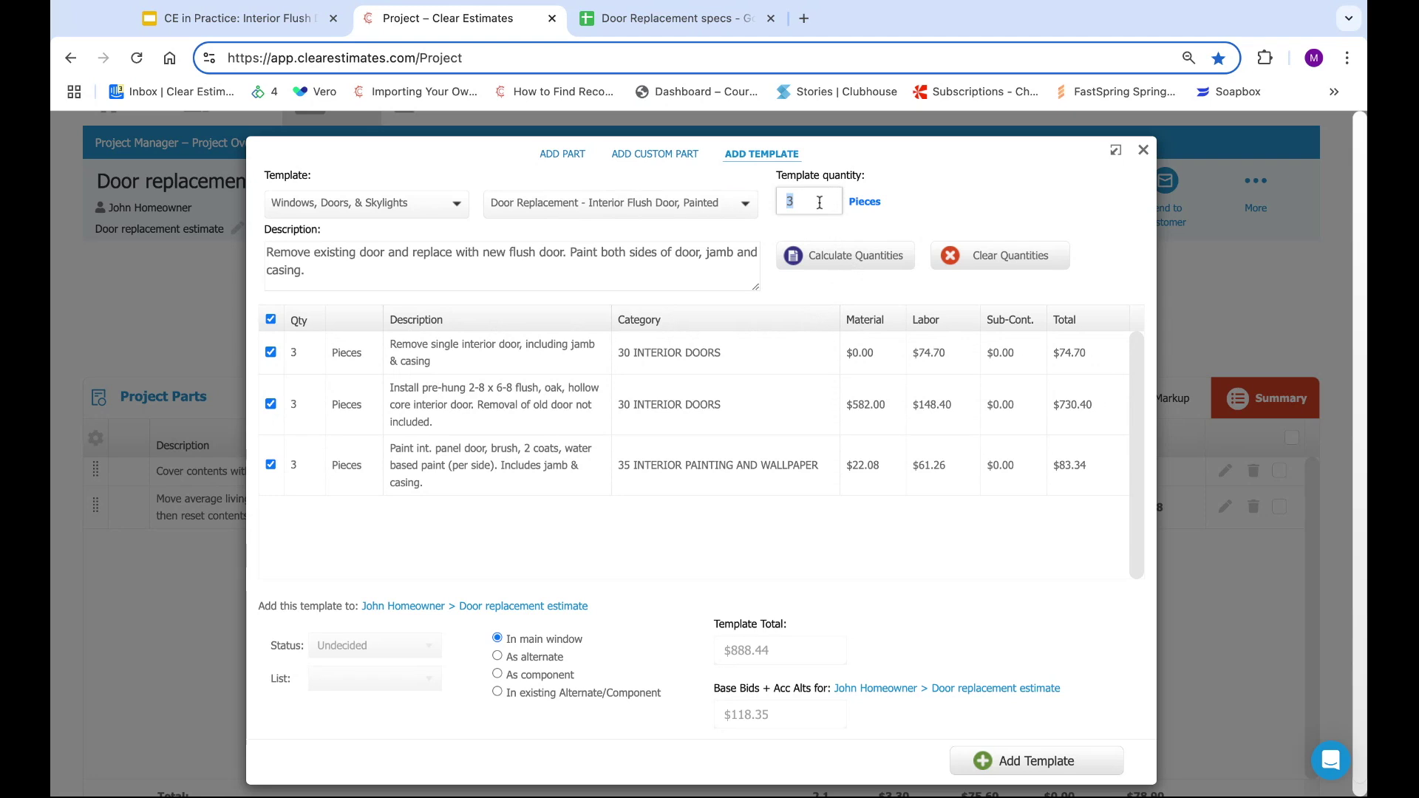
type("1")
left_click(827, 256)
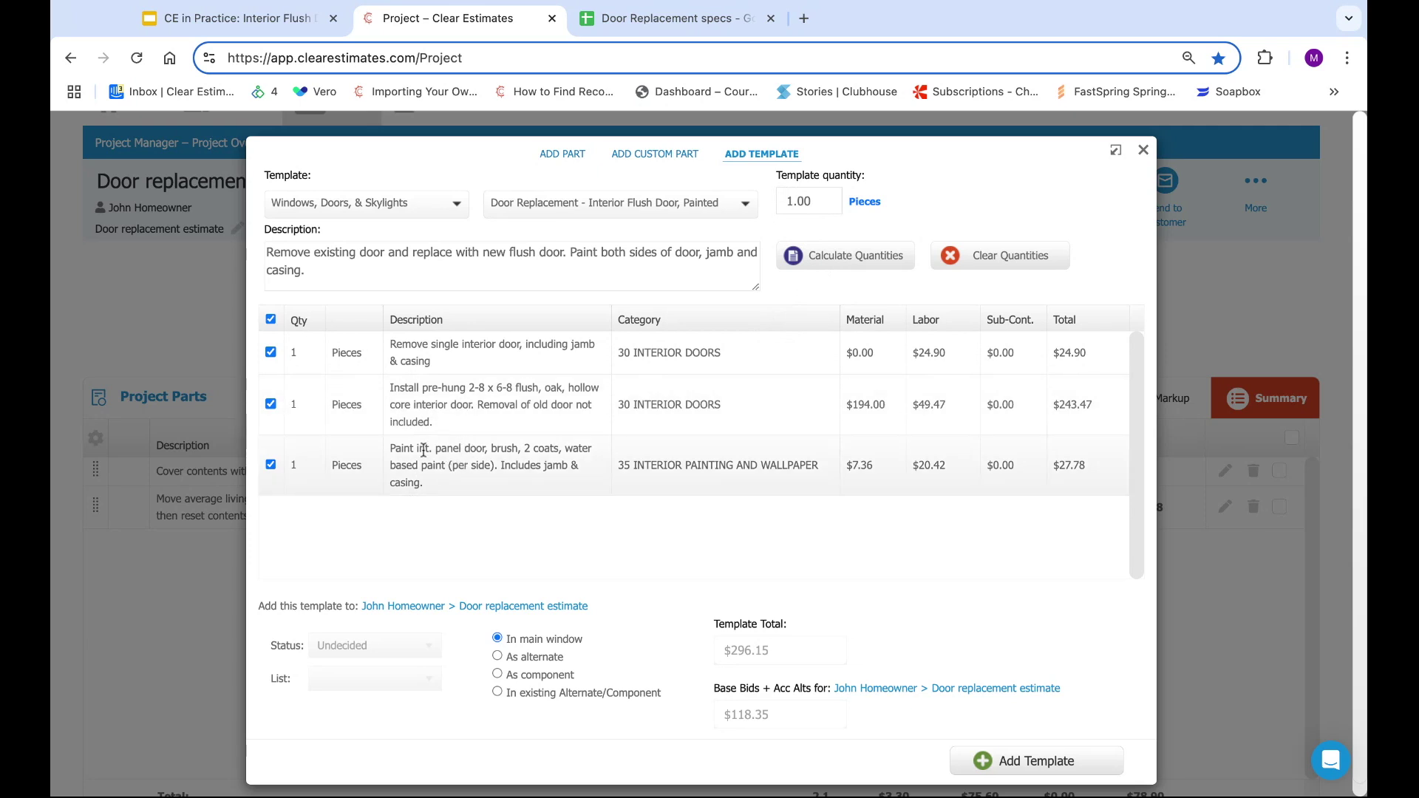
Exclude the brush, 2 coats door painting part from the template and add the remaining parts to the project.
left_click_drag(392, 450, 589, 450)
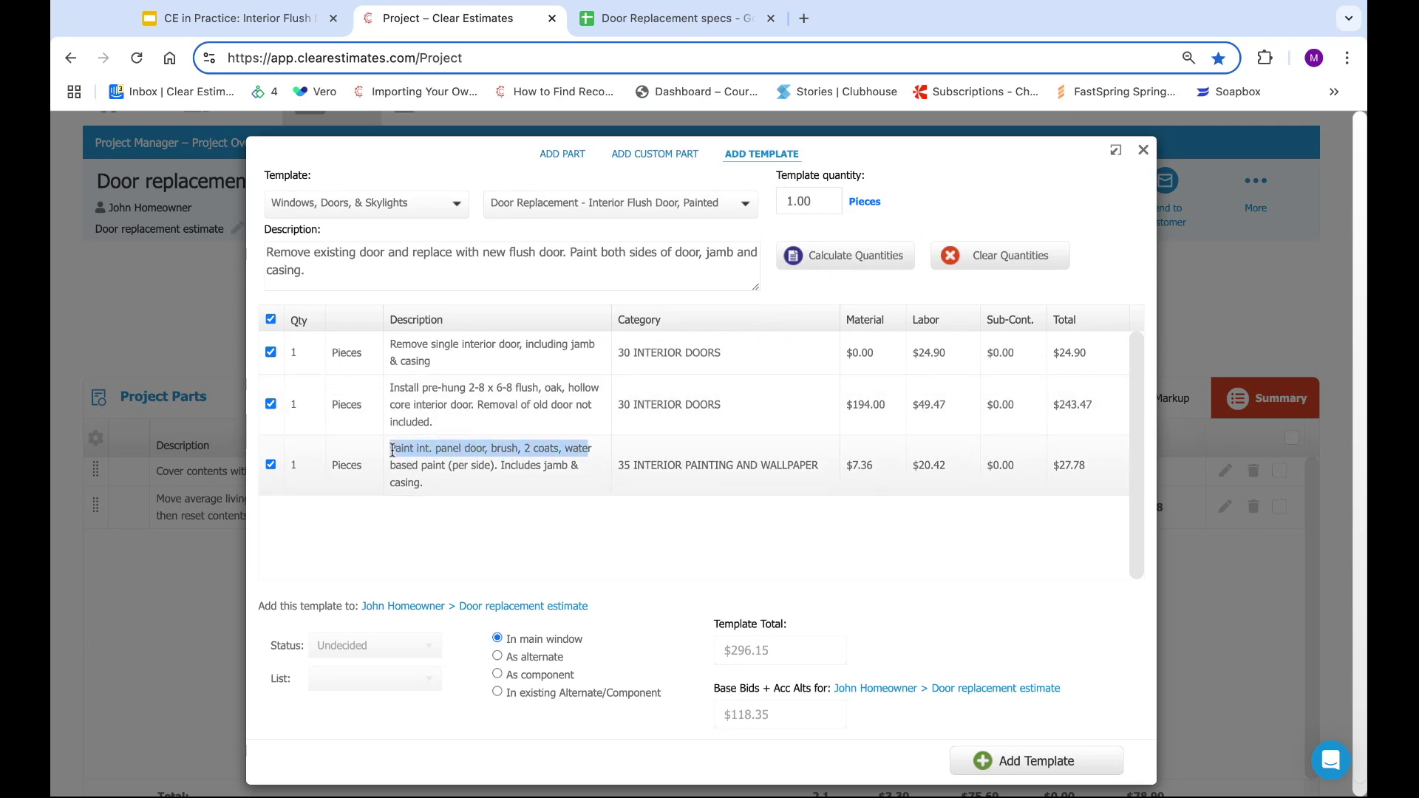
left_click(519, 460)
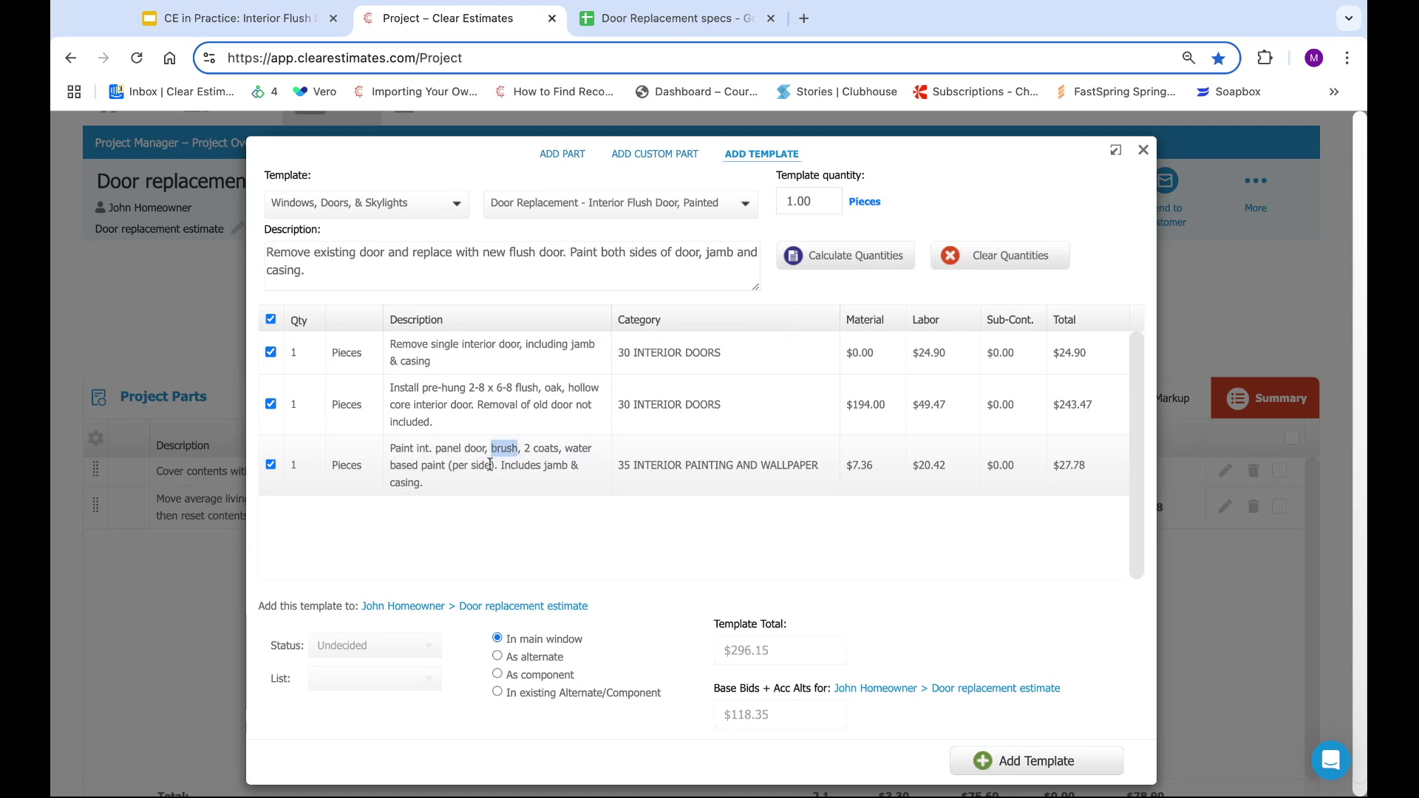
left_click(272, 466)
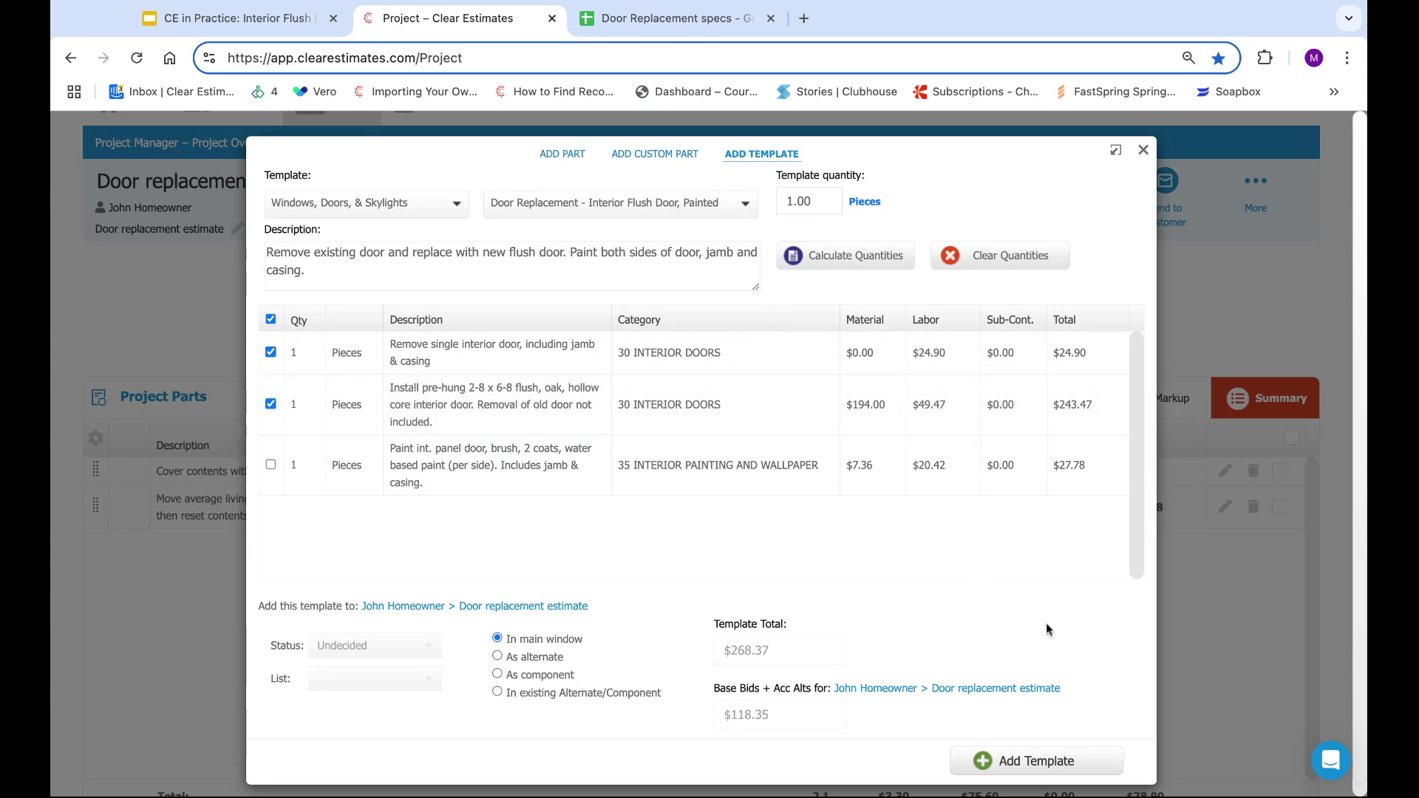
left_click(1062, 772)
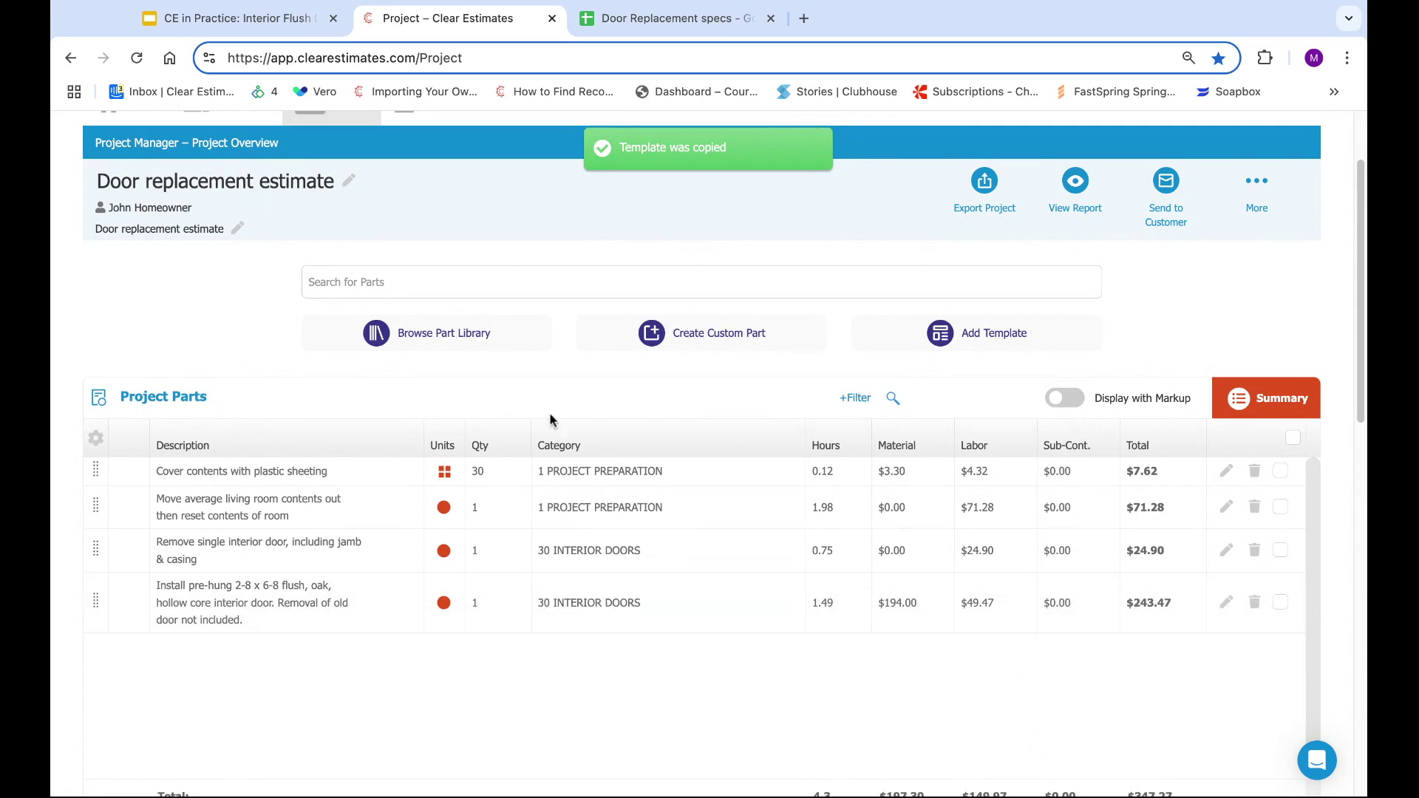
Search the part library for "paint flush door".
left_click(458, 334)
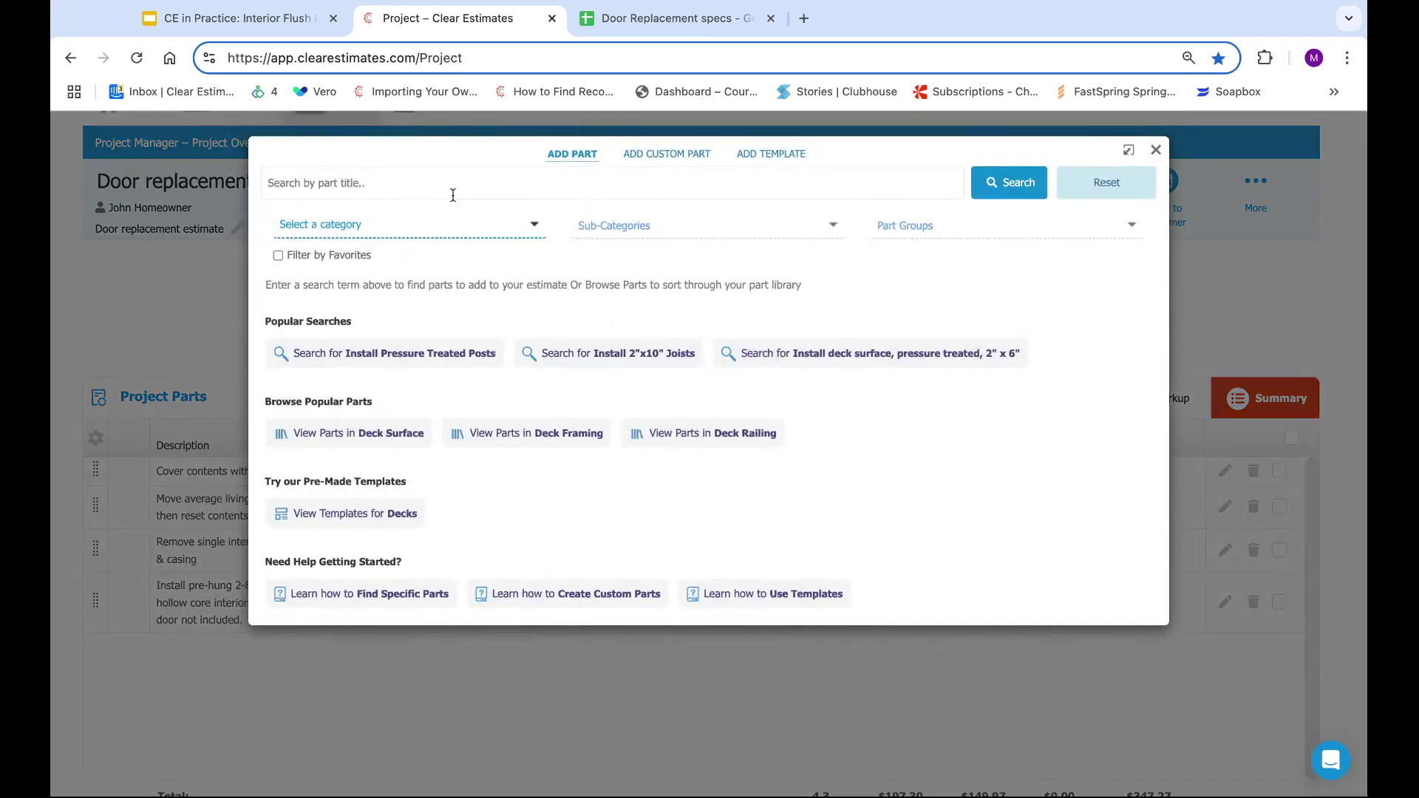
left_click(453, 193)
type("paint flush door")
key("Return")
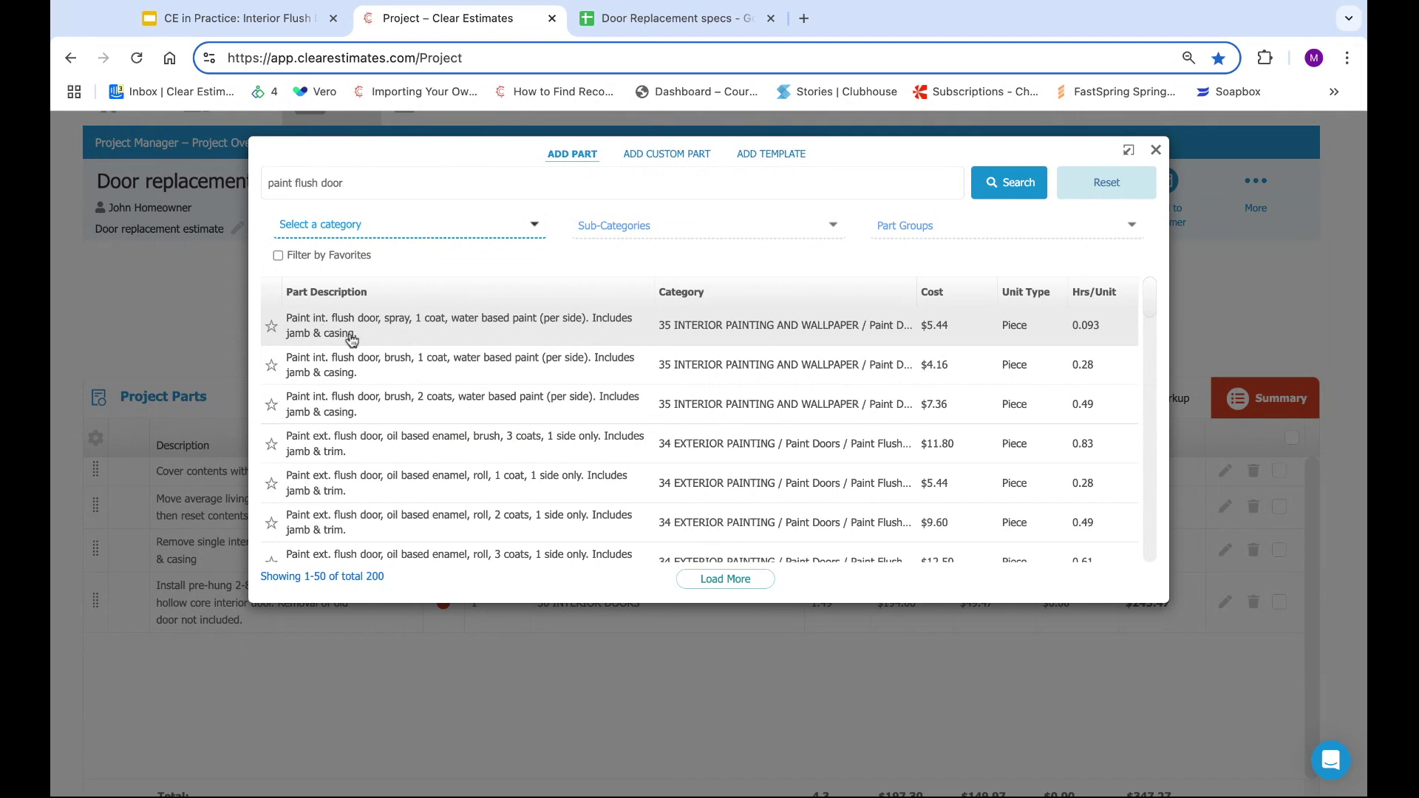
Add "Paint int. flush door, spray, 1 coat, water based paint (per side)" with a quantity of 2 and reset the part search.
left_click(429, 334)
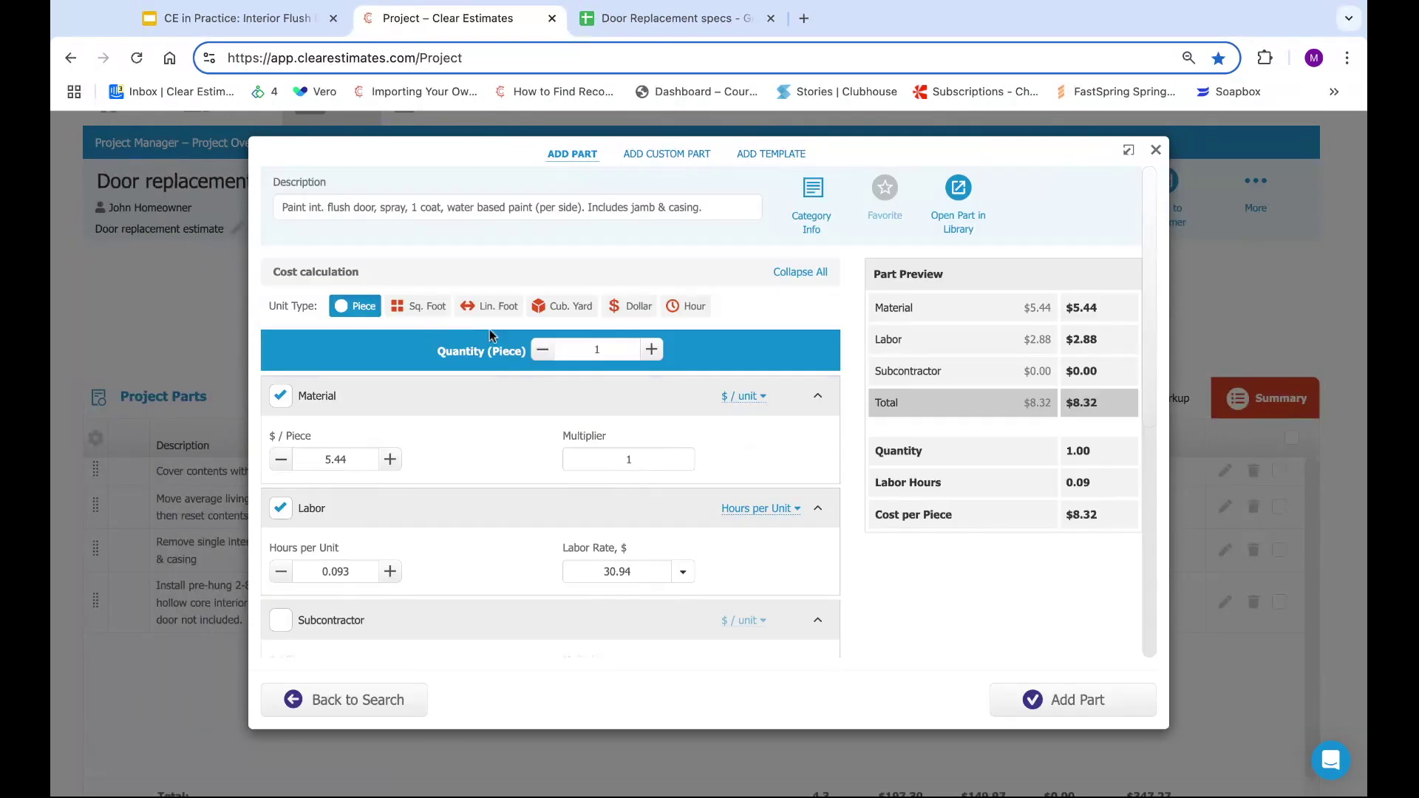
double_click(589, 350)
type("2")
left_click(779, 326)
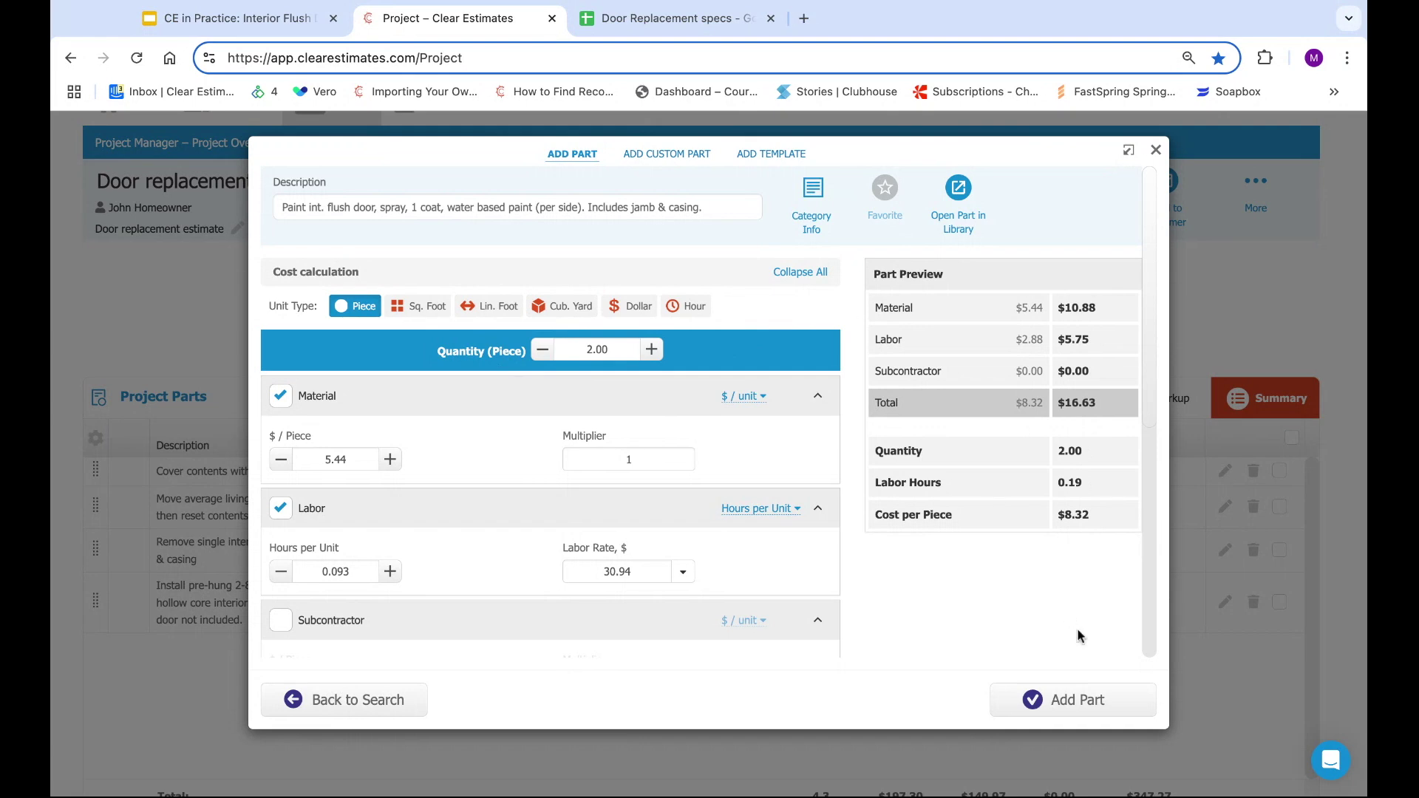
left_click(1077, 700)
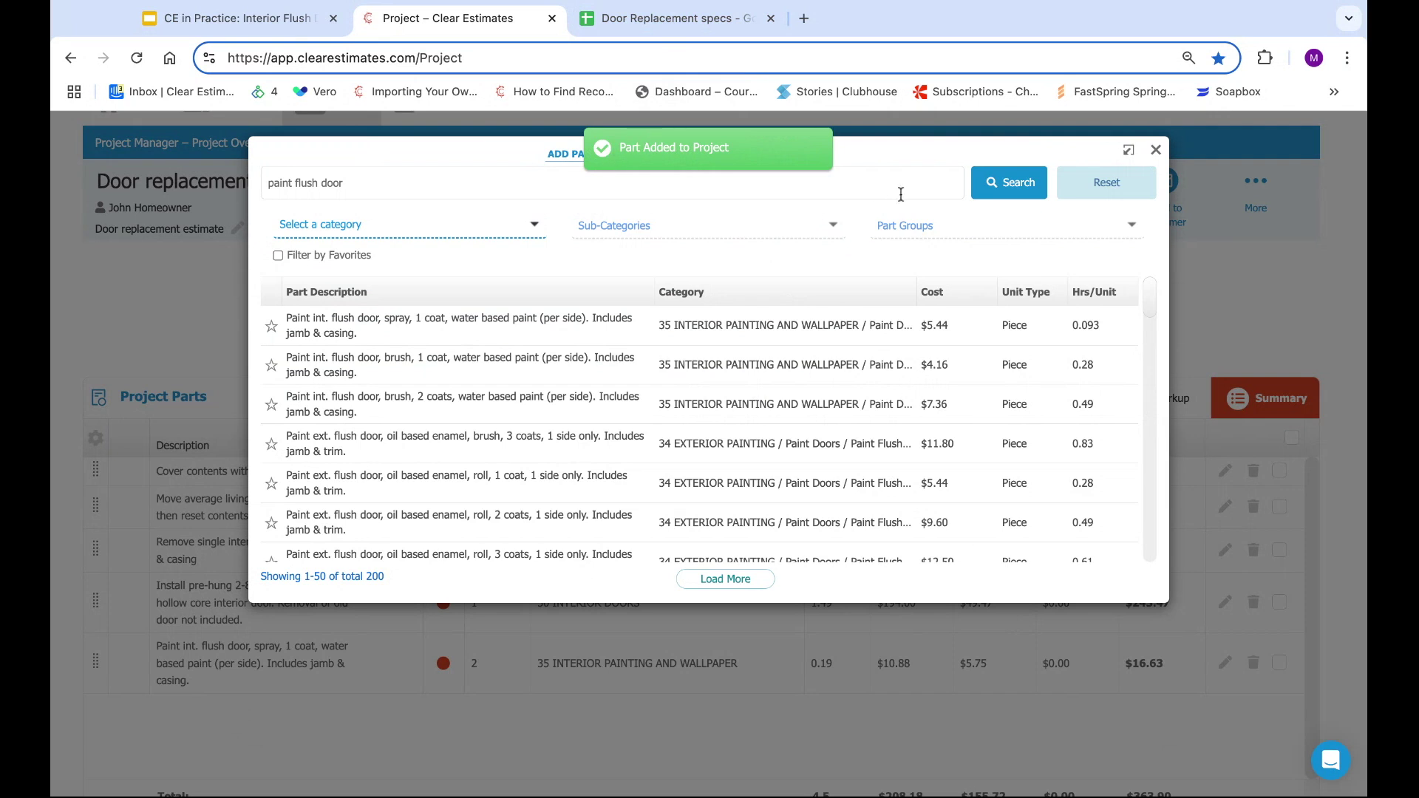
left_click(1102, 193)
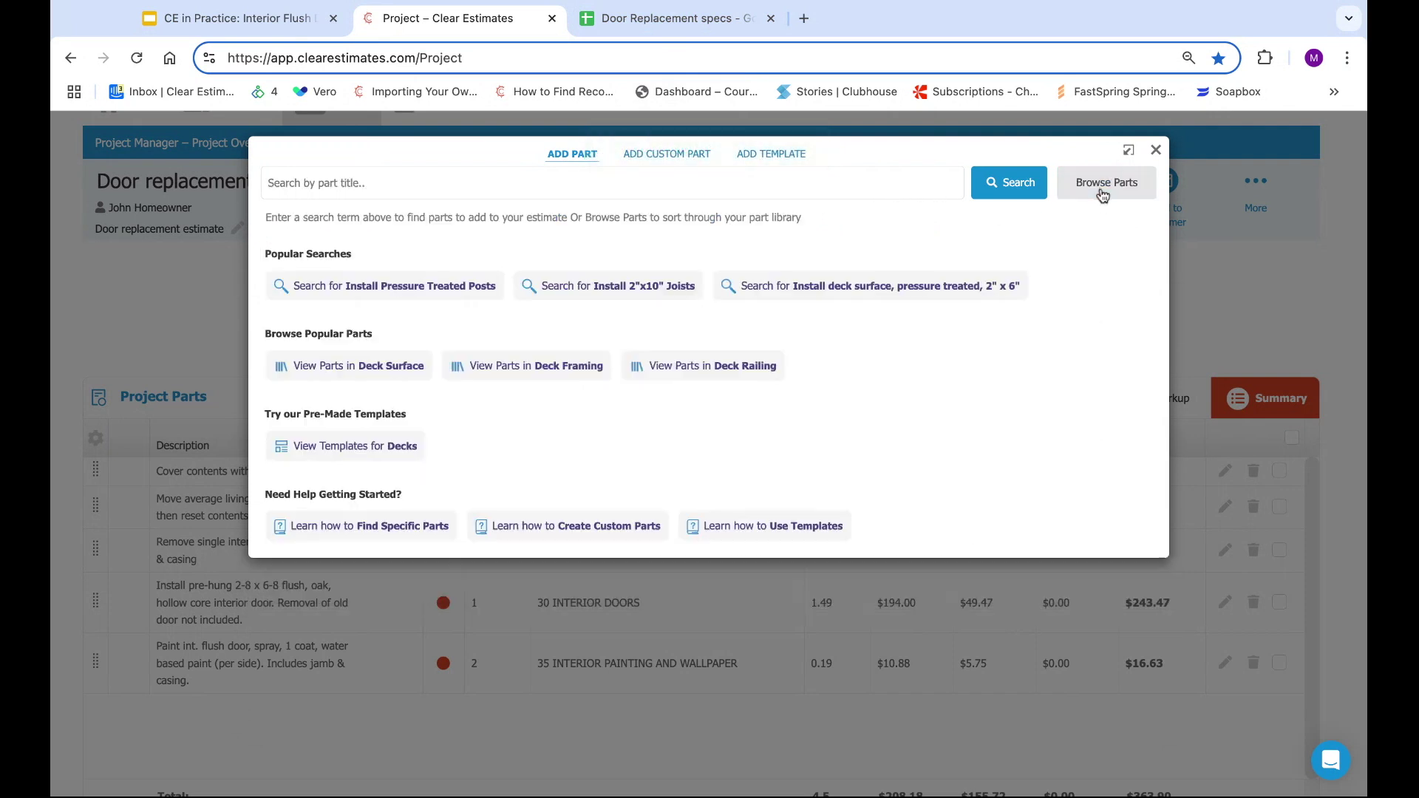
Browse the part library in category 13 EXTERIOR DOORS and search it for "lockset".
left_click(1107, 183)
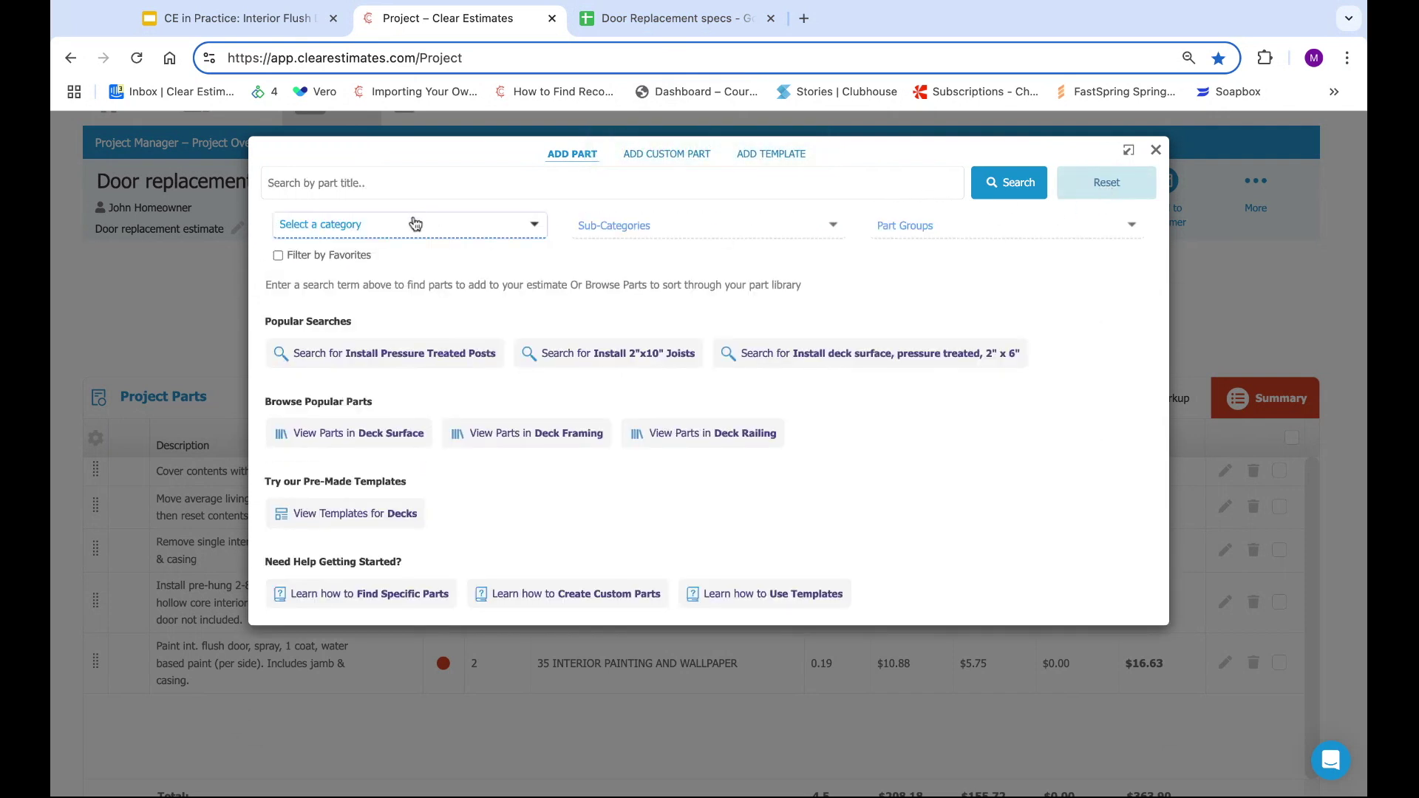
left_click(412, 224)
scroll(412, 241, "down", 1)
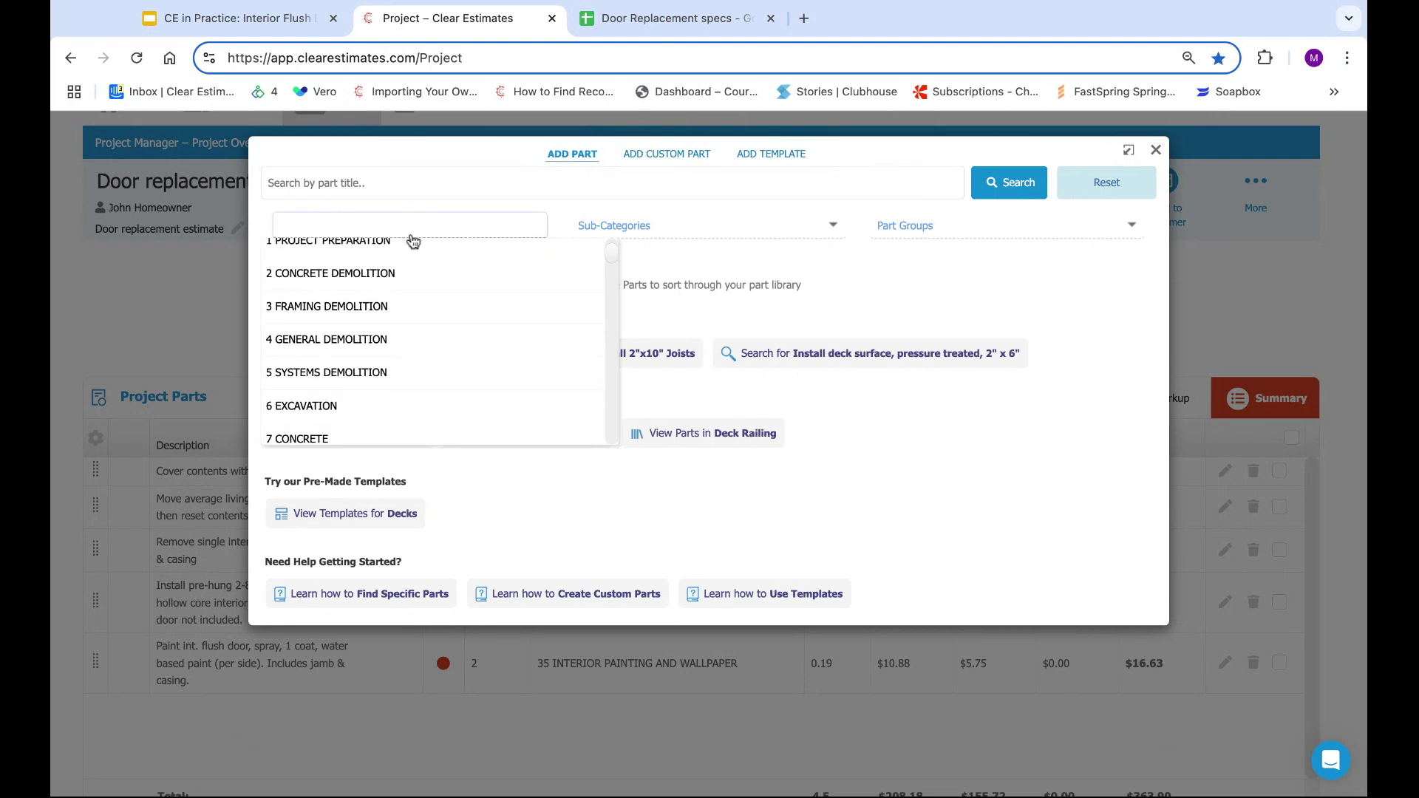
type("exterior")
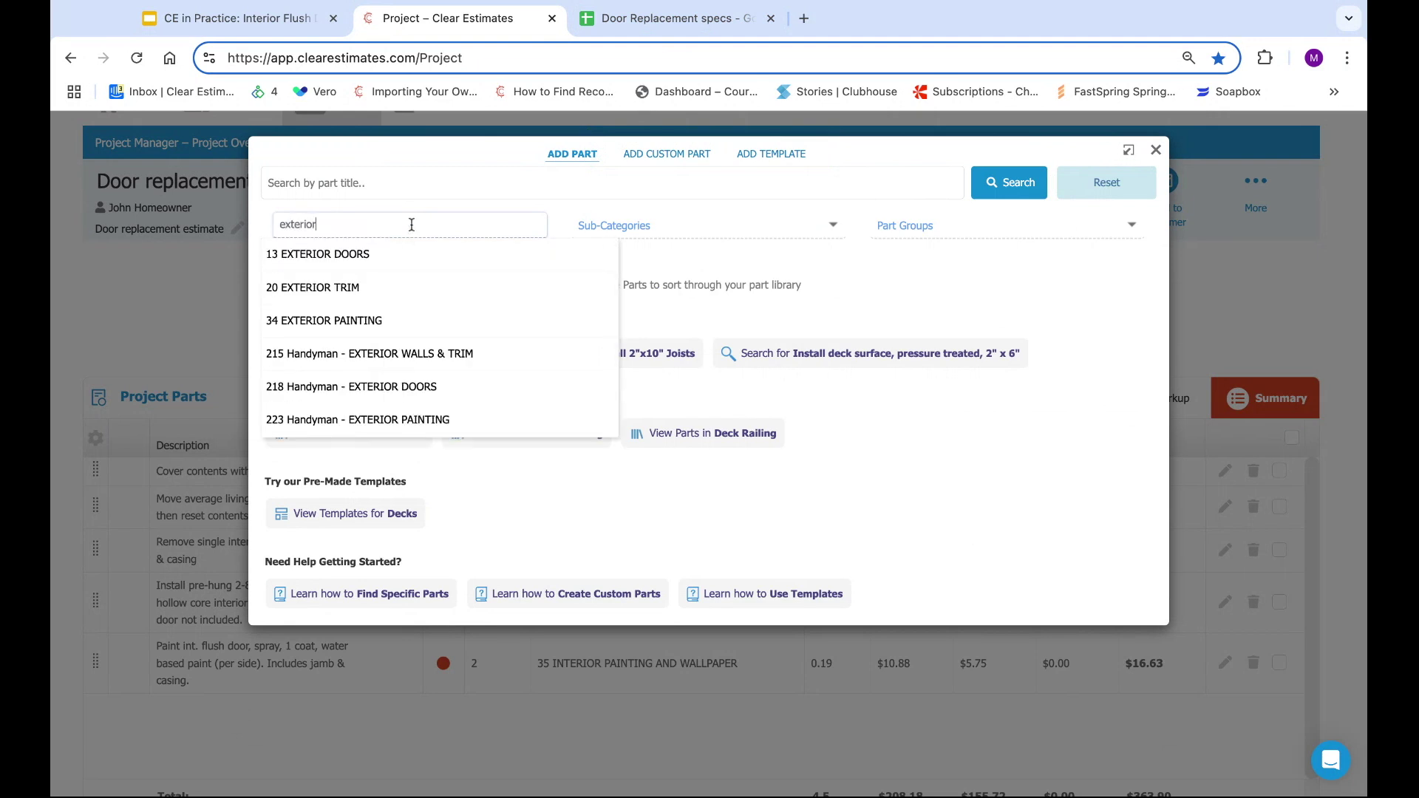
left_click(425, 259)
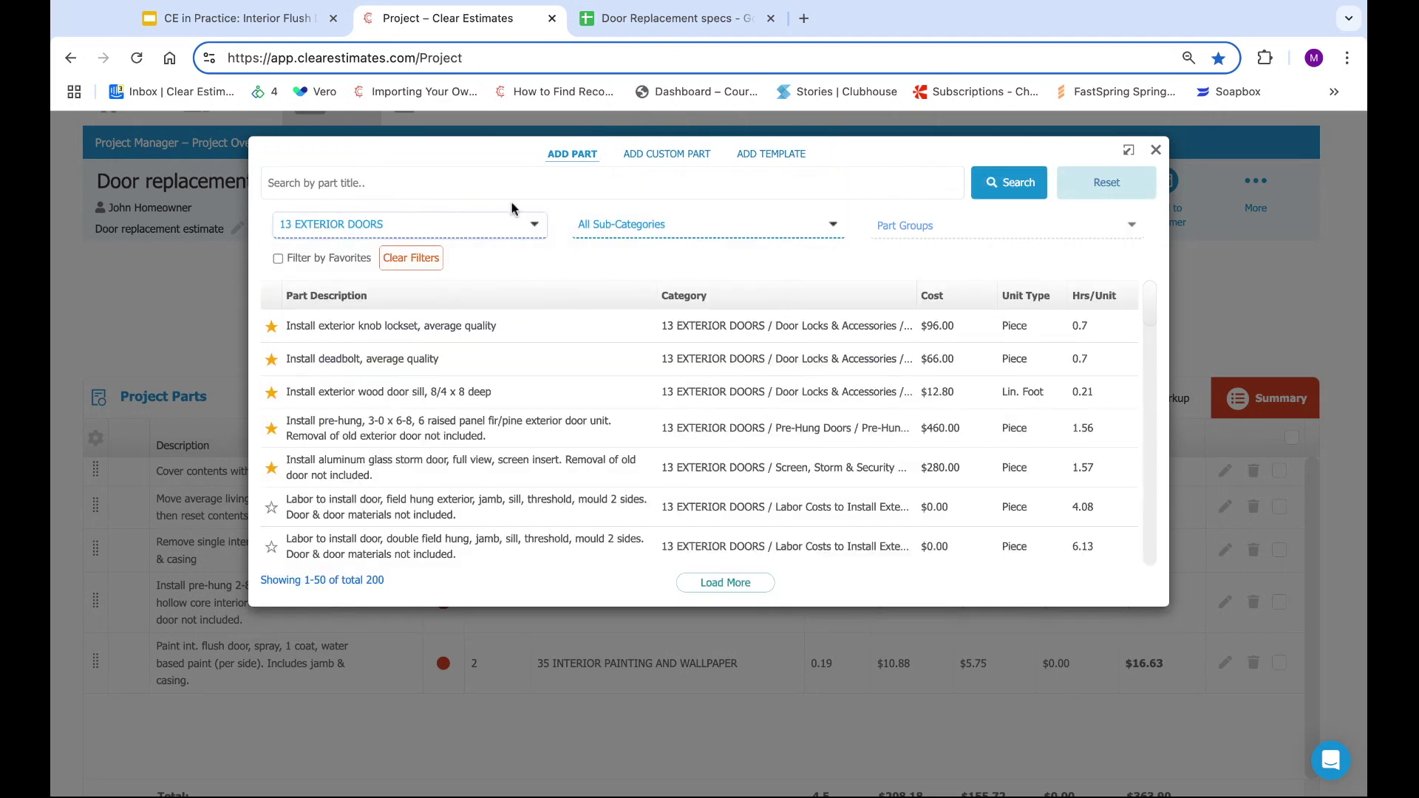
left_click(499, 179)
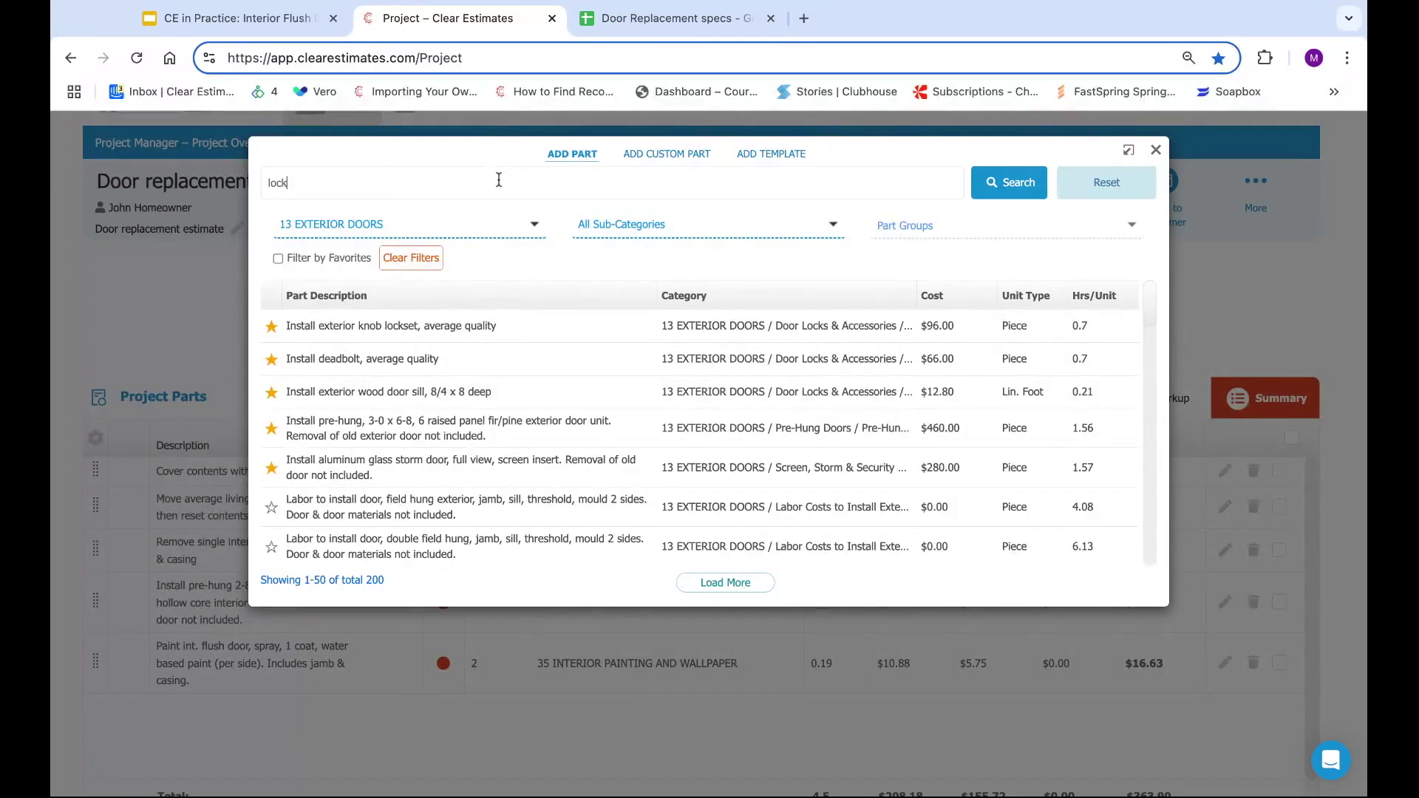
key("Return")
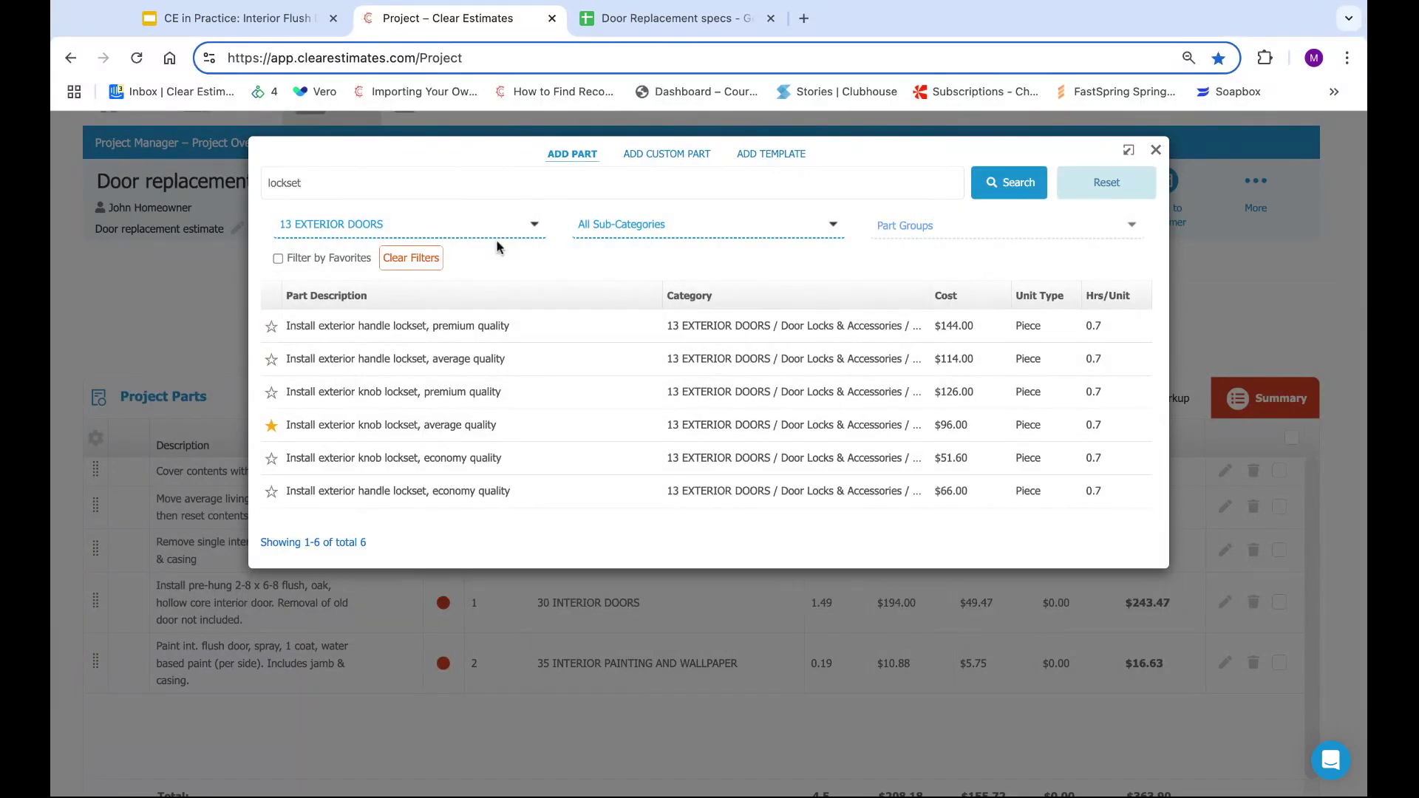
Add "Install exterior handle lockset, average quality" with a quantity of 1, and check the Door Replacement specs sheet for the remaining items.
left_click(464, 362)
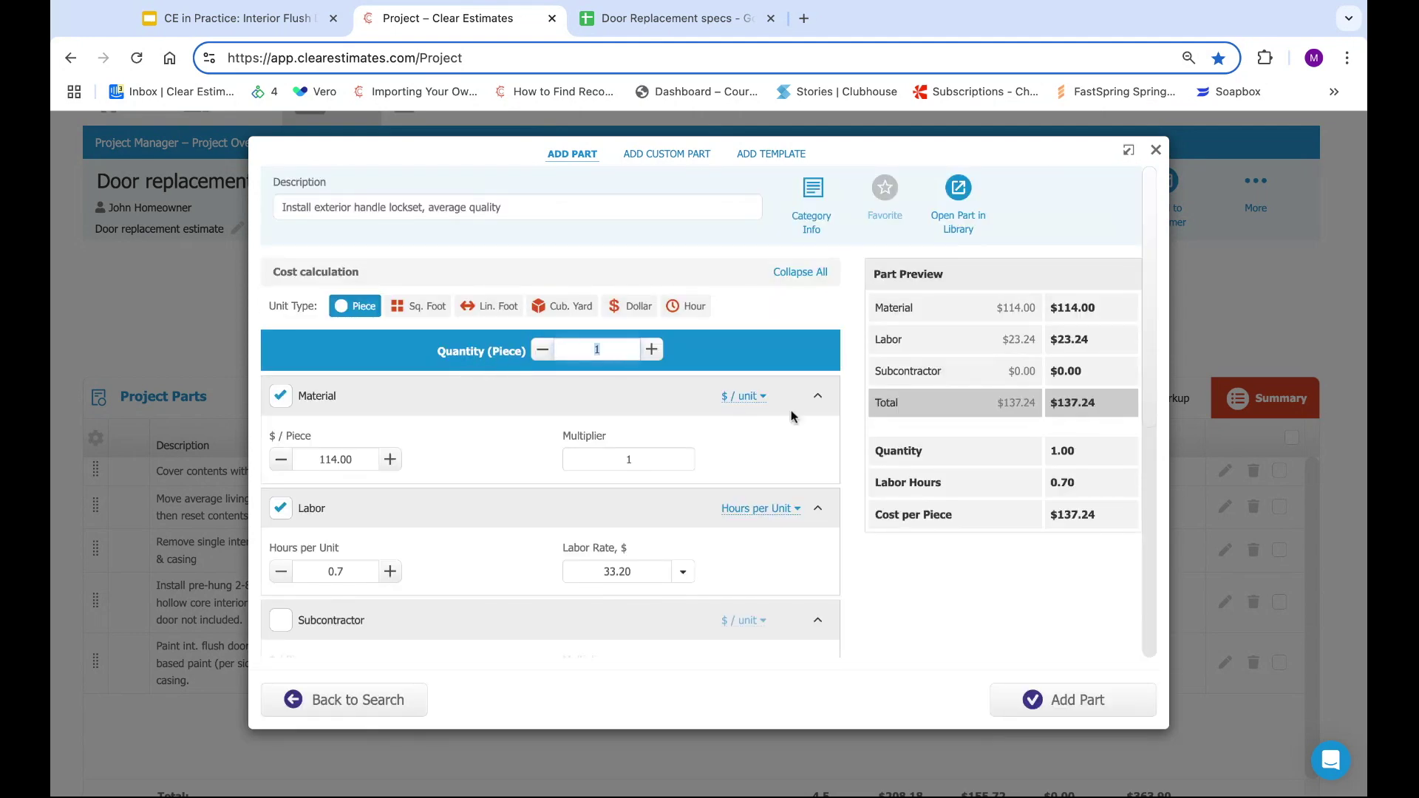
left_click(1068, 697)
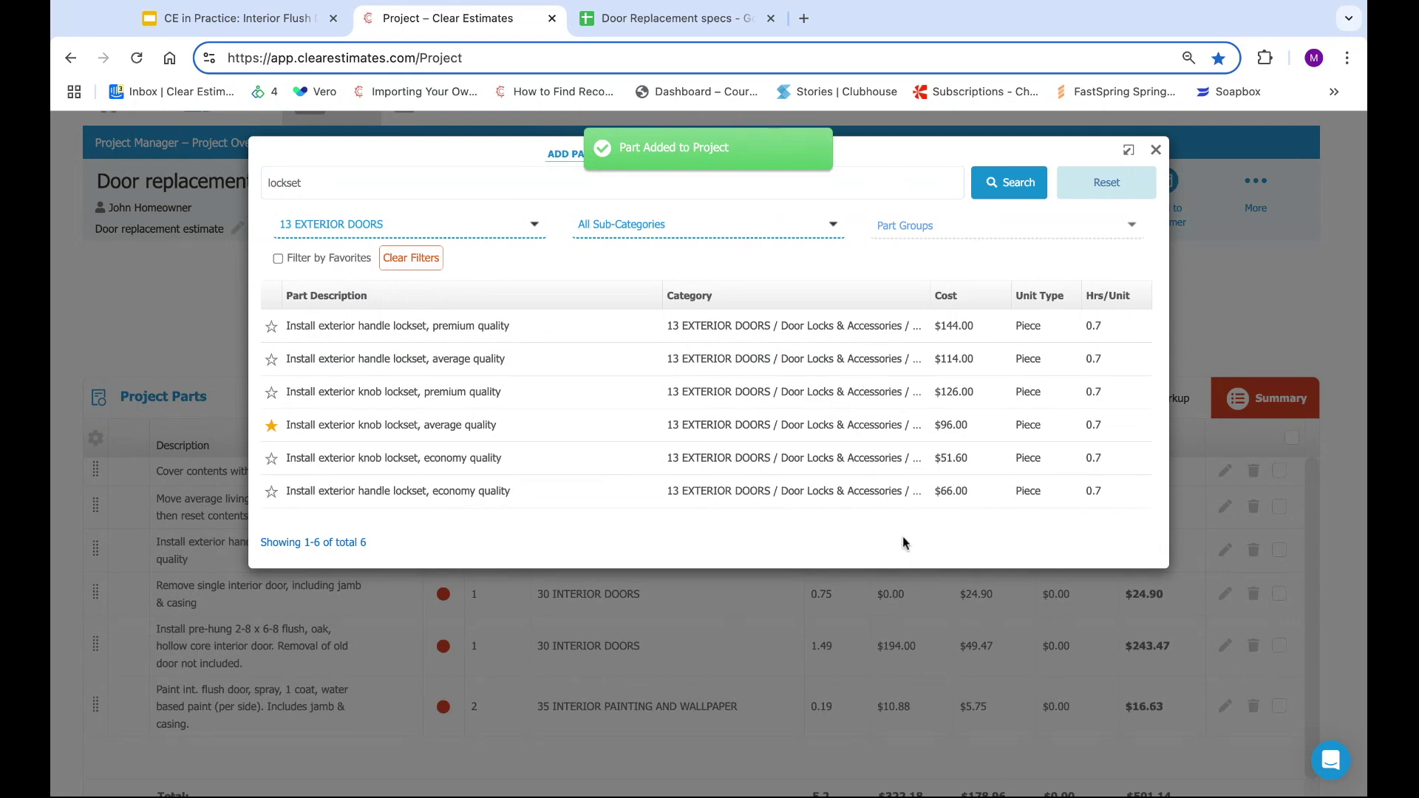
left_click(712, 34)
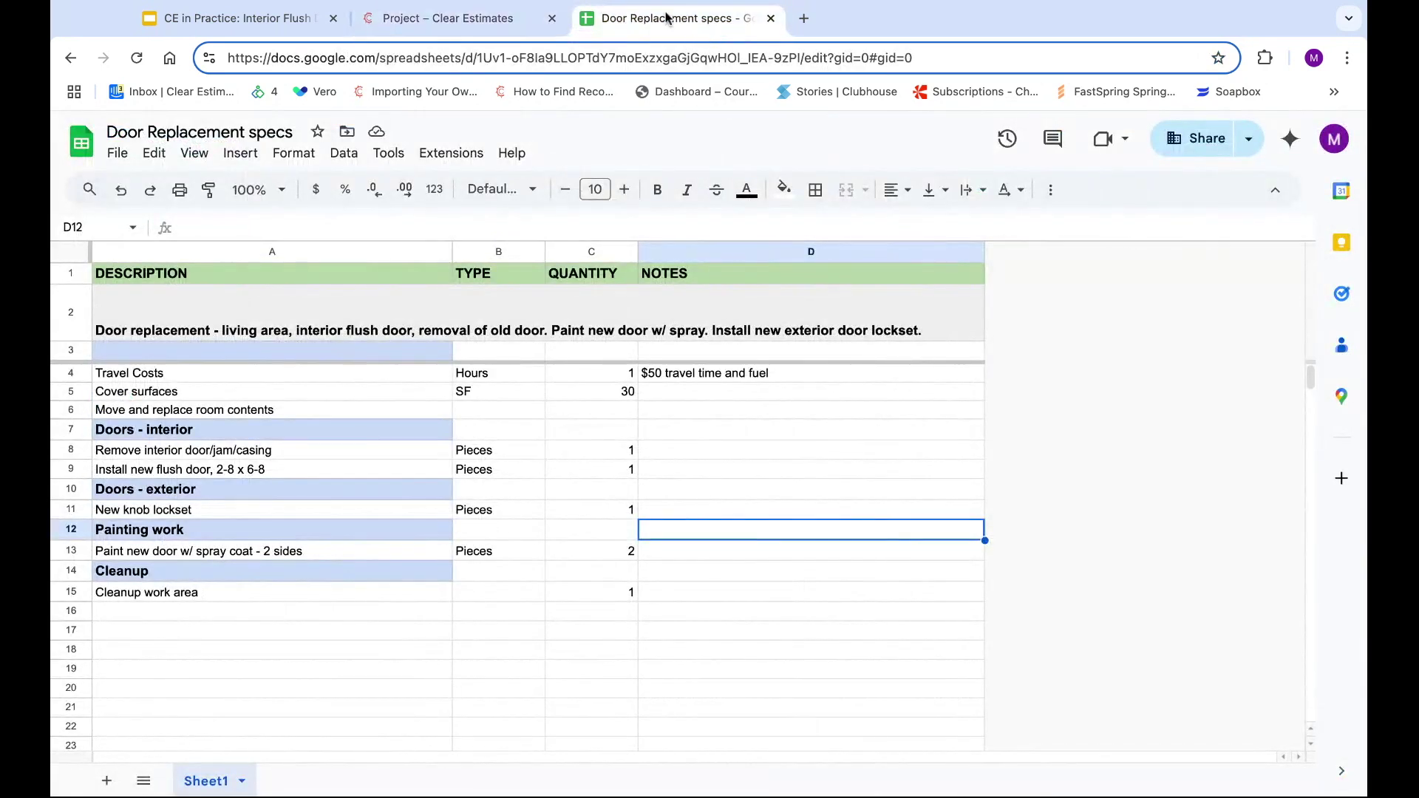
left_click(443, 20)
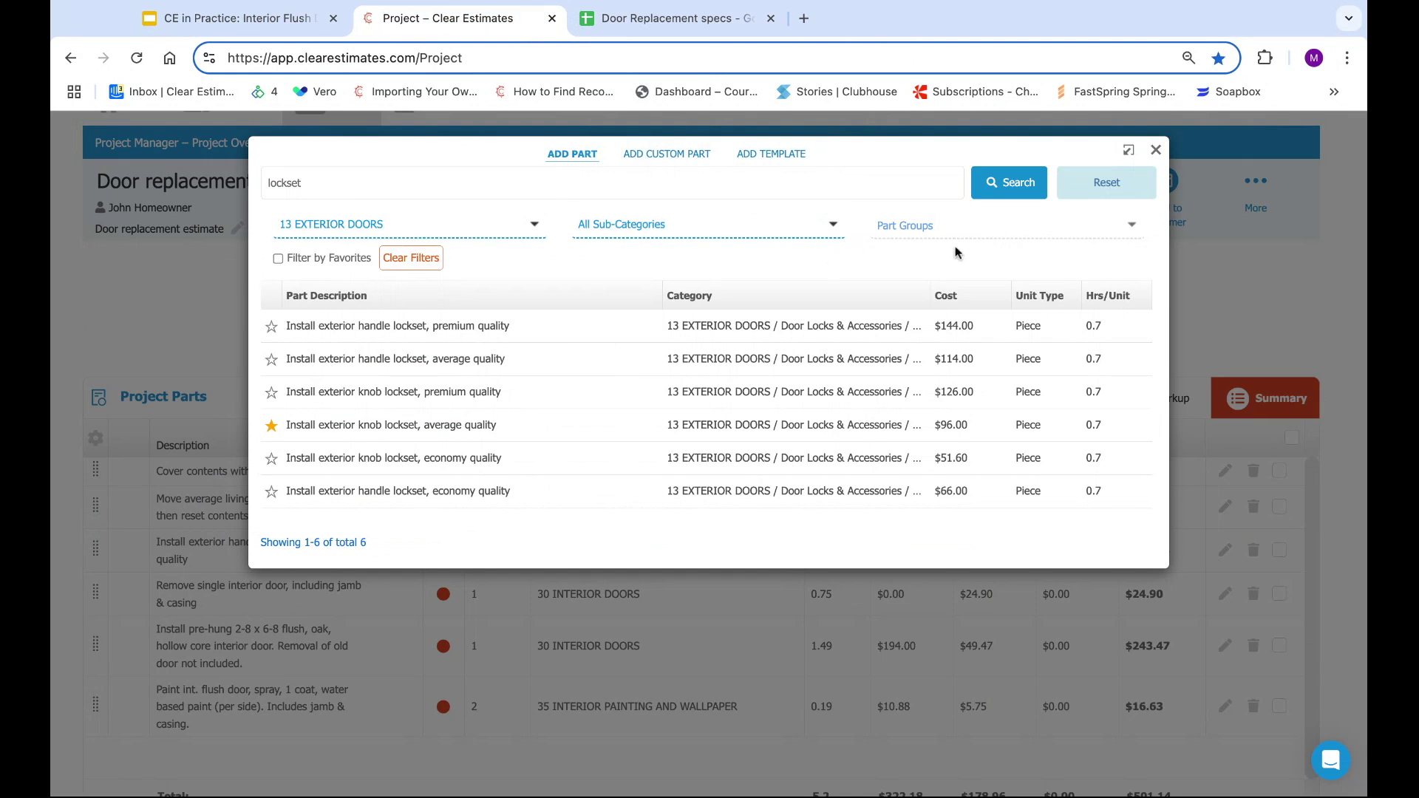
Clear the lockset search and filter the part library to category 37 PROJECT FINALIZATION, sub-category General Cleaning.
double_click(760, 175)
key("BackSpace")
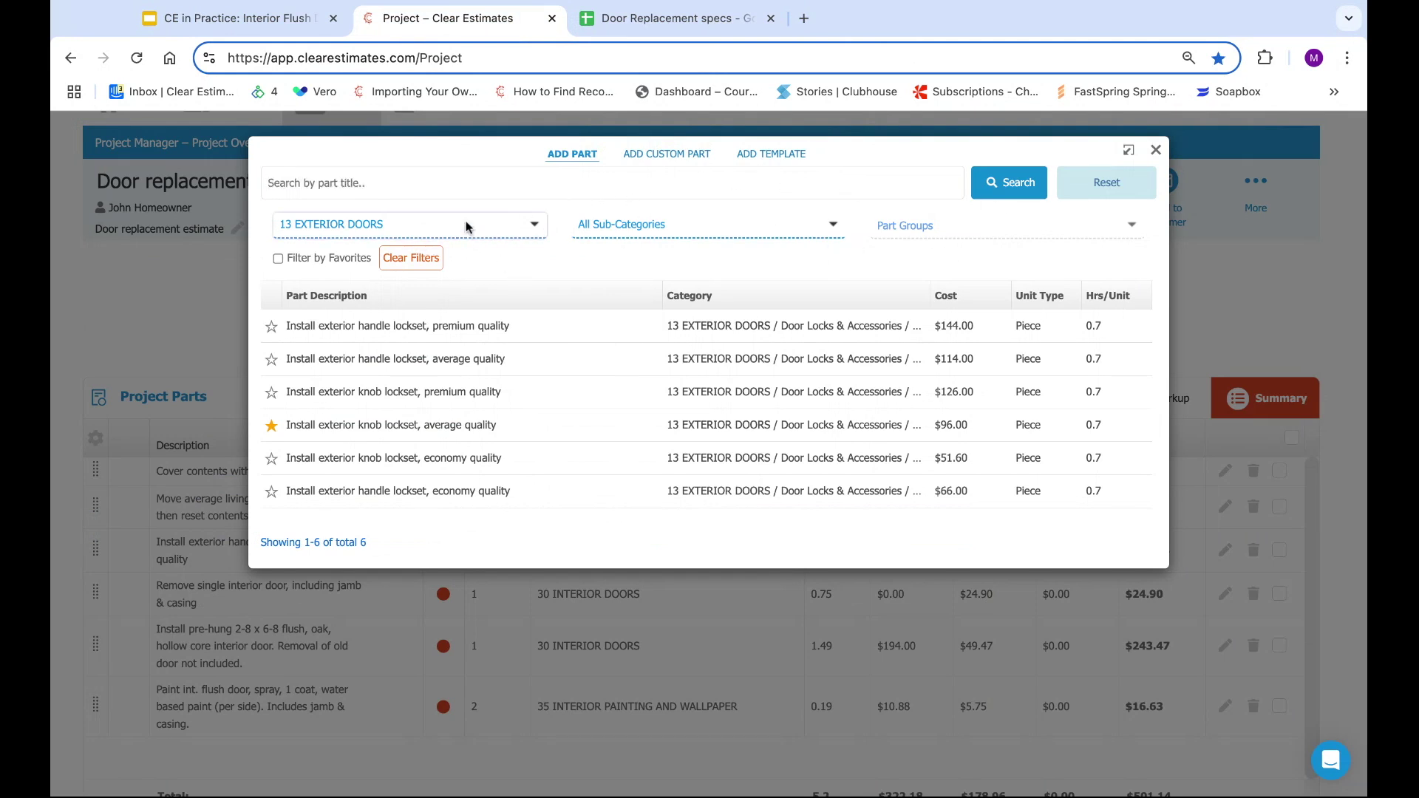
left_click(467, 226)
type("finaliz")
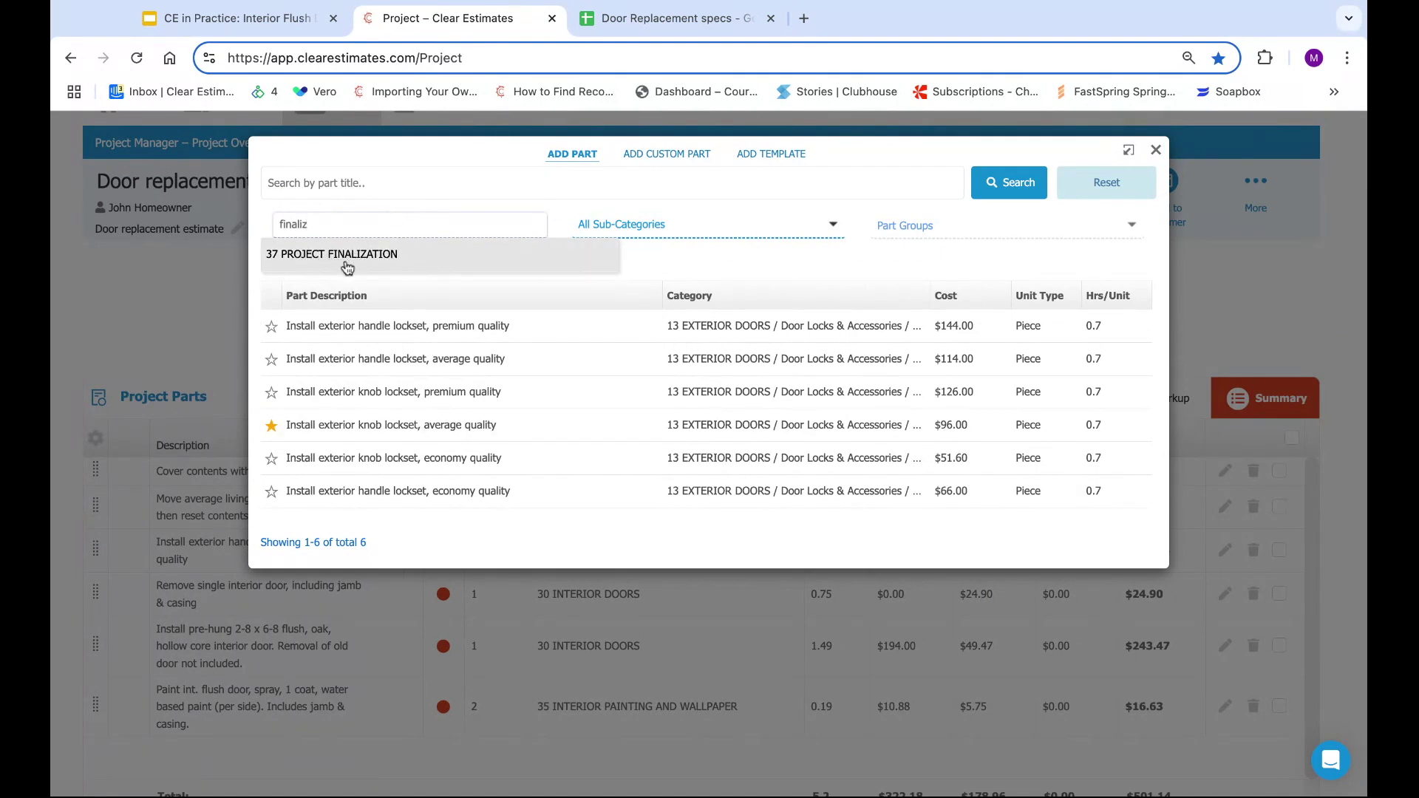
left_click(341, 254)
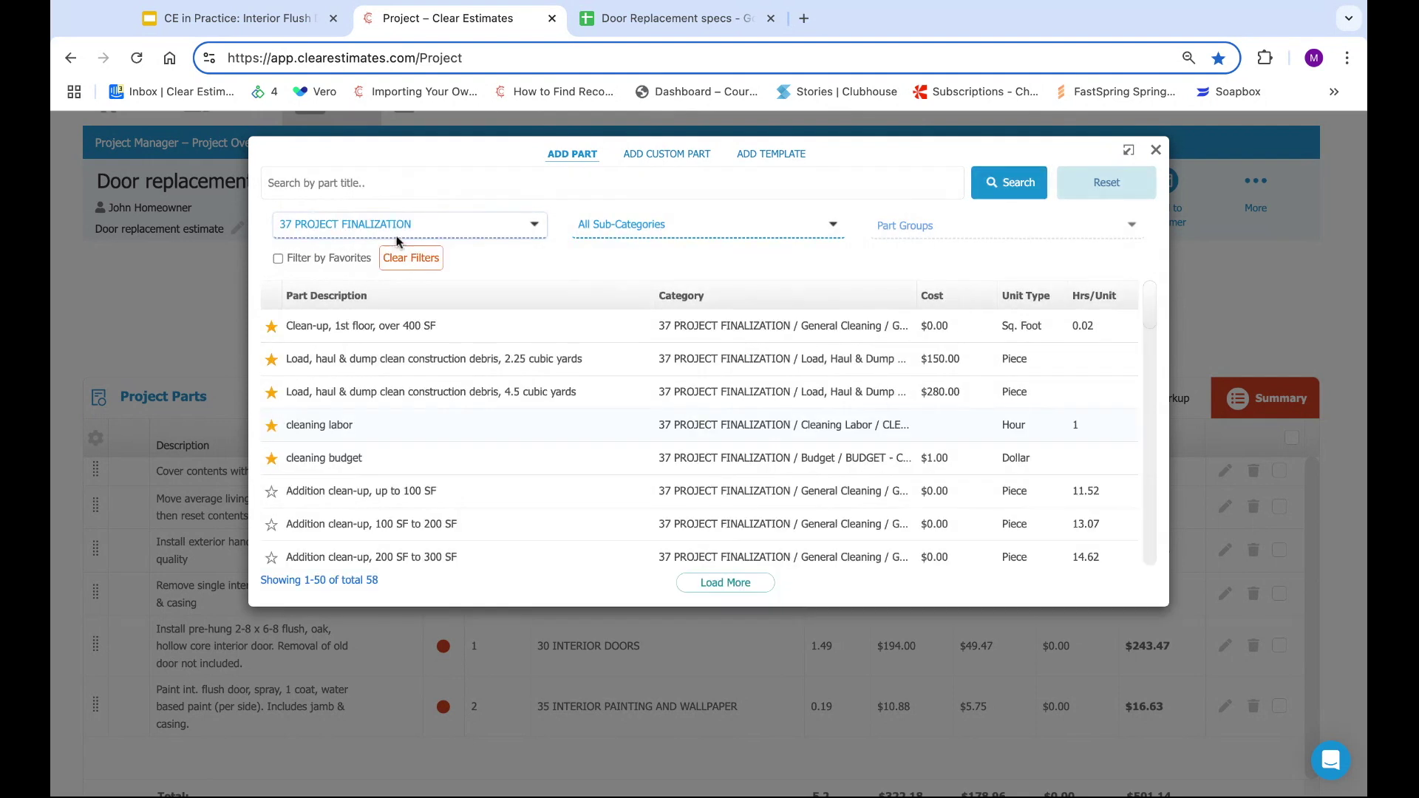
left_click(591, 226)
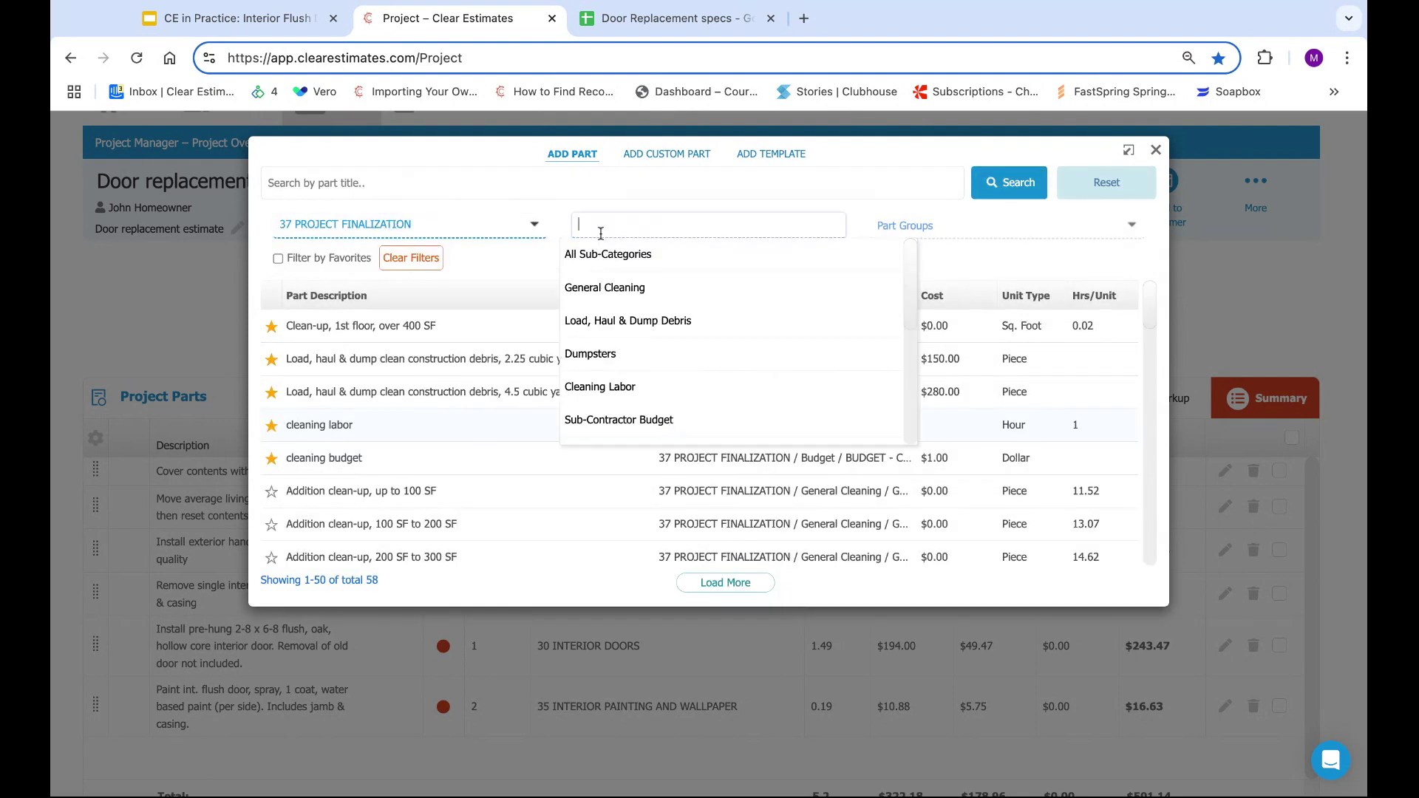
left_click(634, 294)
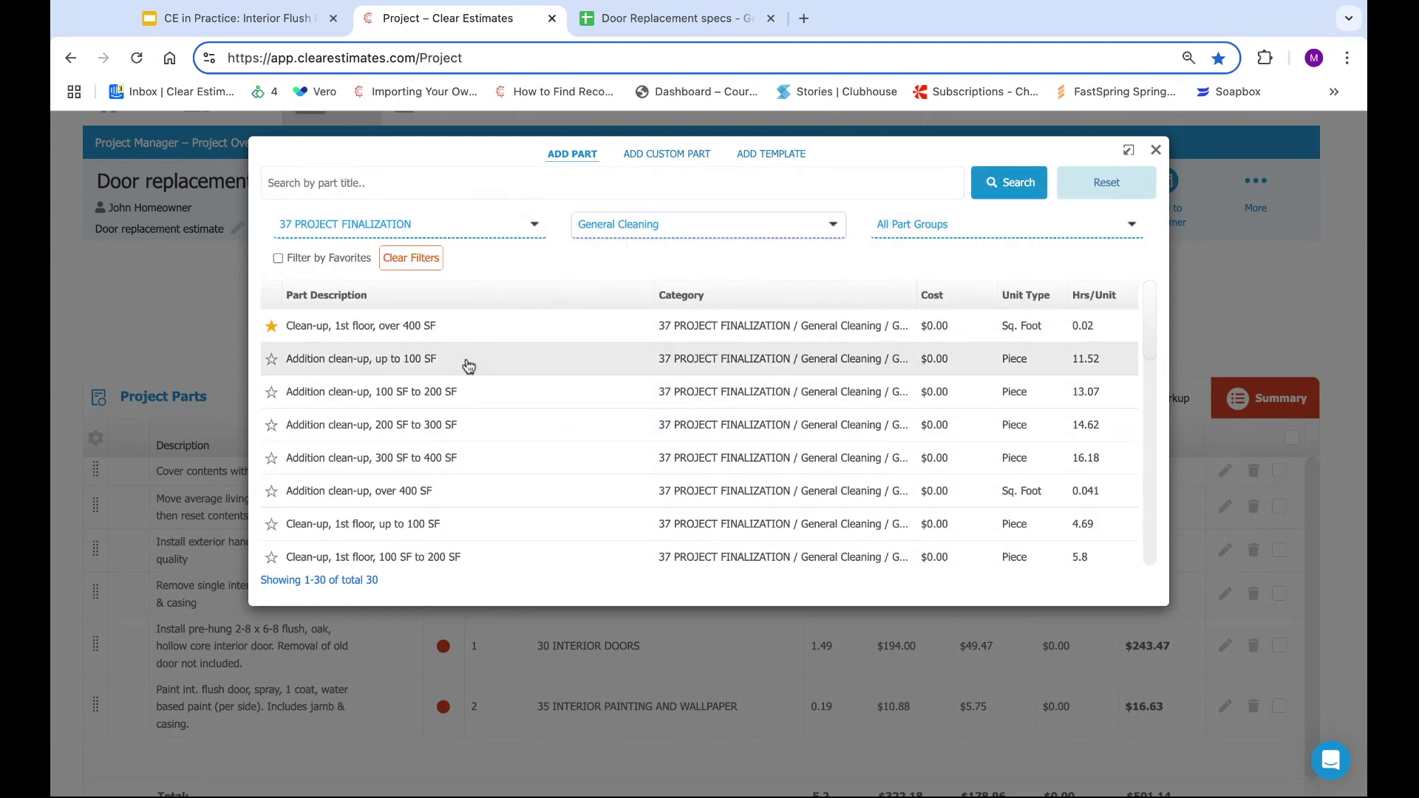
Add "Clean-up, 1st floor, up to 100 SF" with a quantity of 1 to the project and close the part library.
scroll(471, 366, "down", 2)
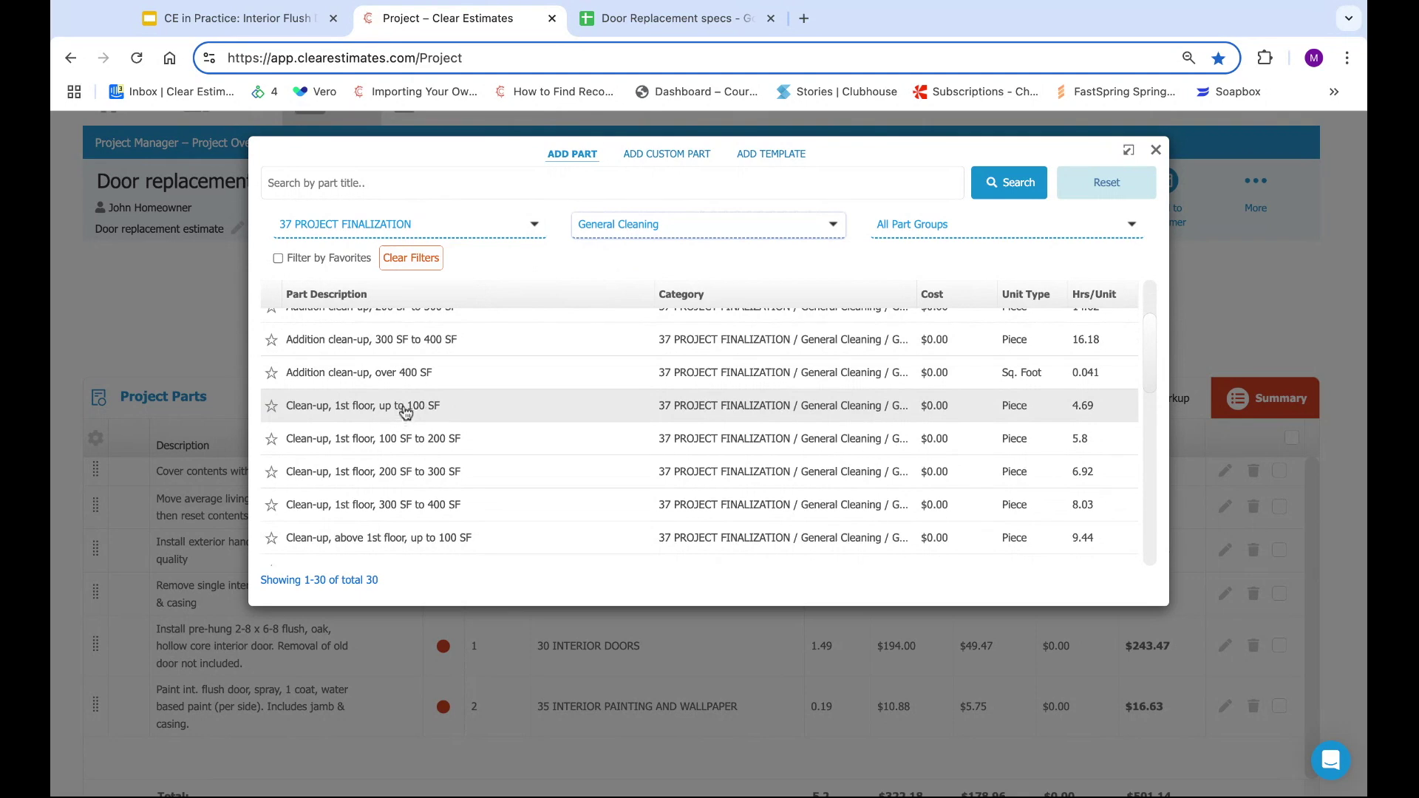
left_click(411, 414)
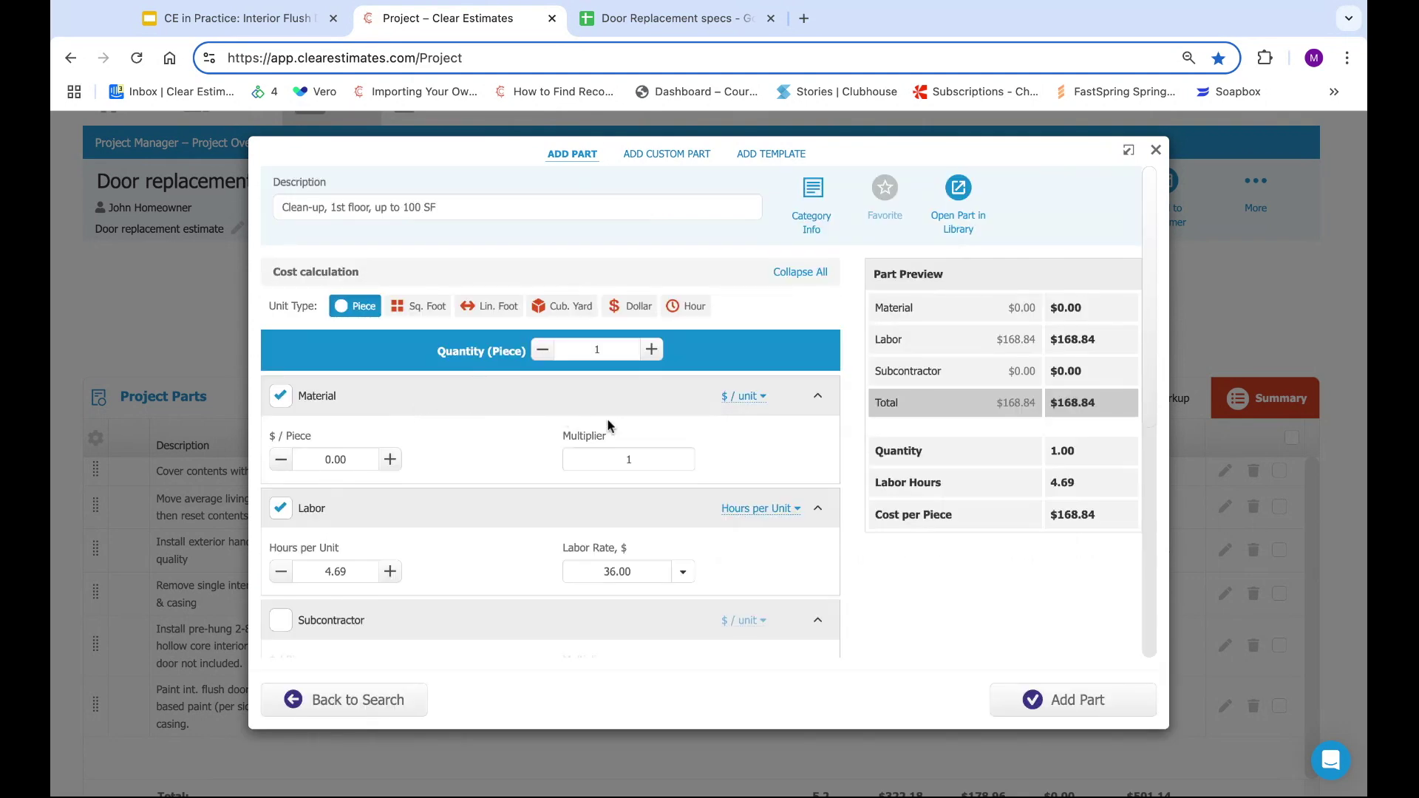
left_click(1065, 701)
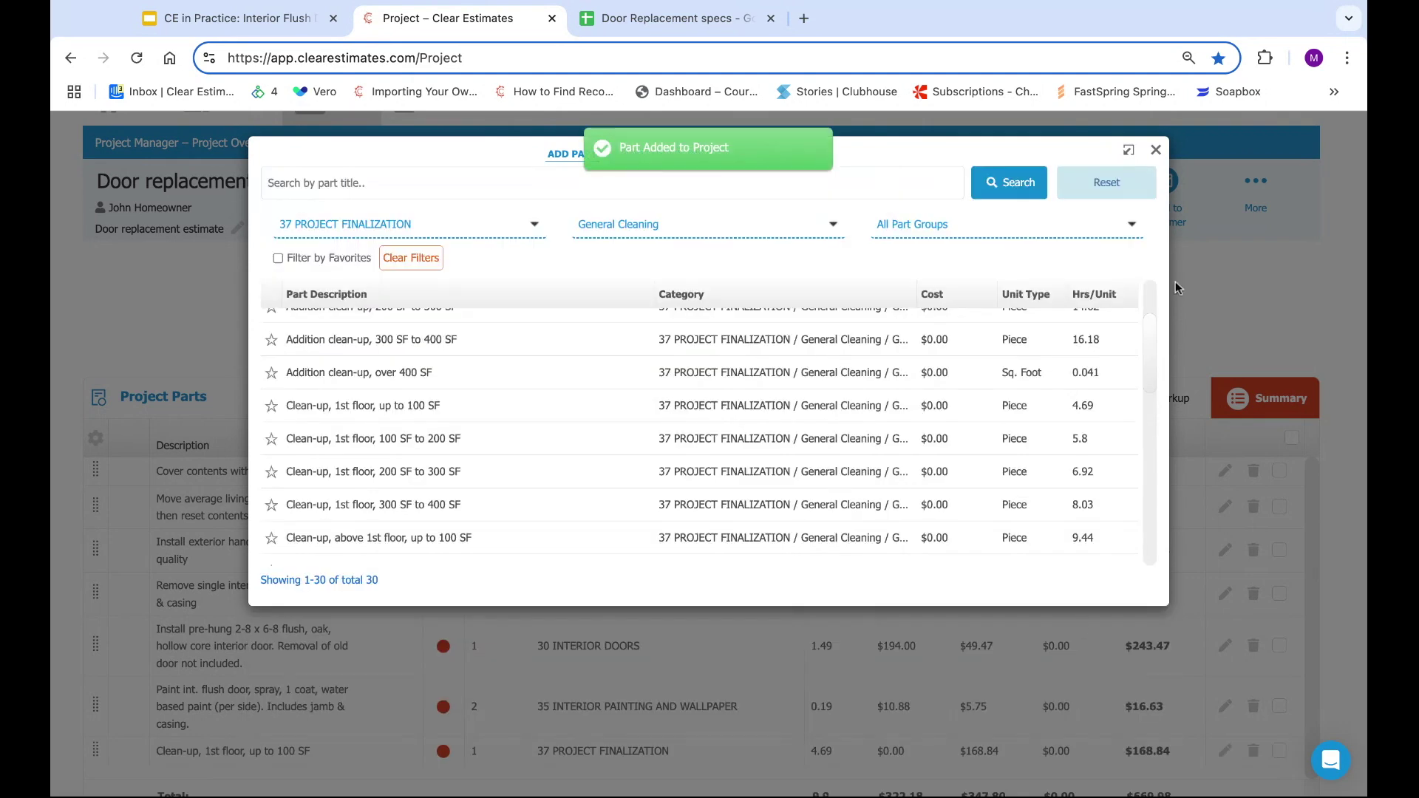
left_click(1157, 150)
Review the project parts list along with the estimate's cost total and markup amount.
scroll(878, 280, "down", 2)
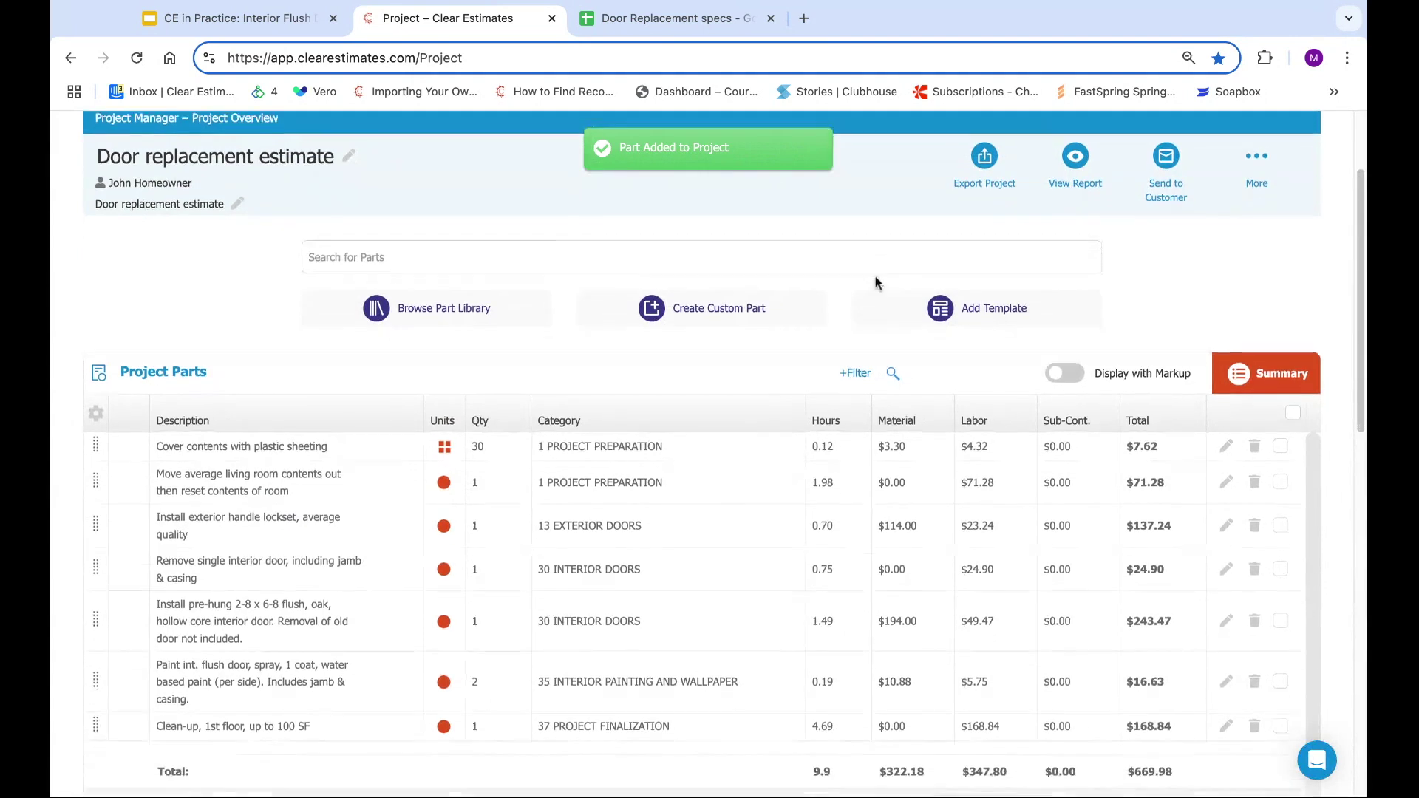
scroll(681, 539, "down", 1)
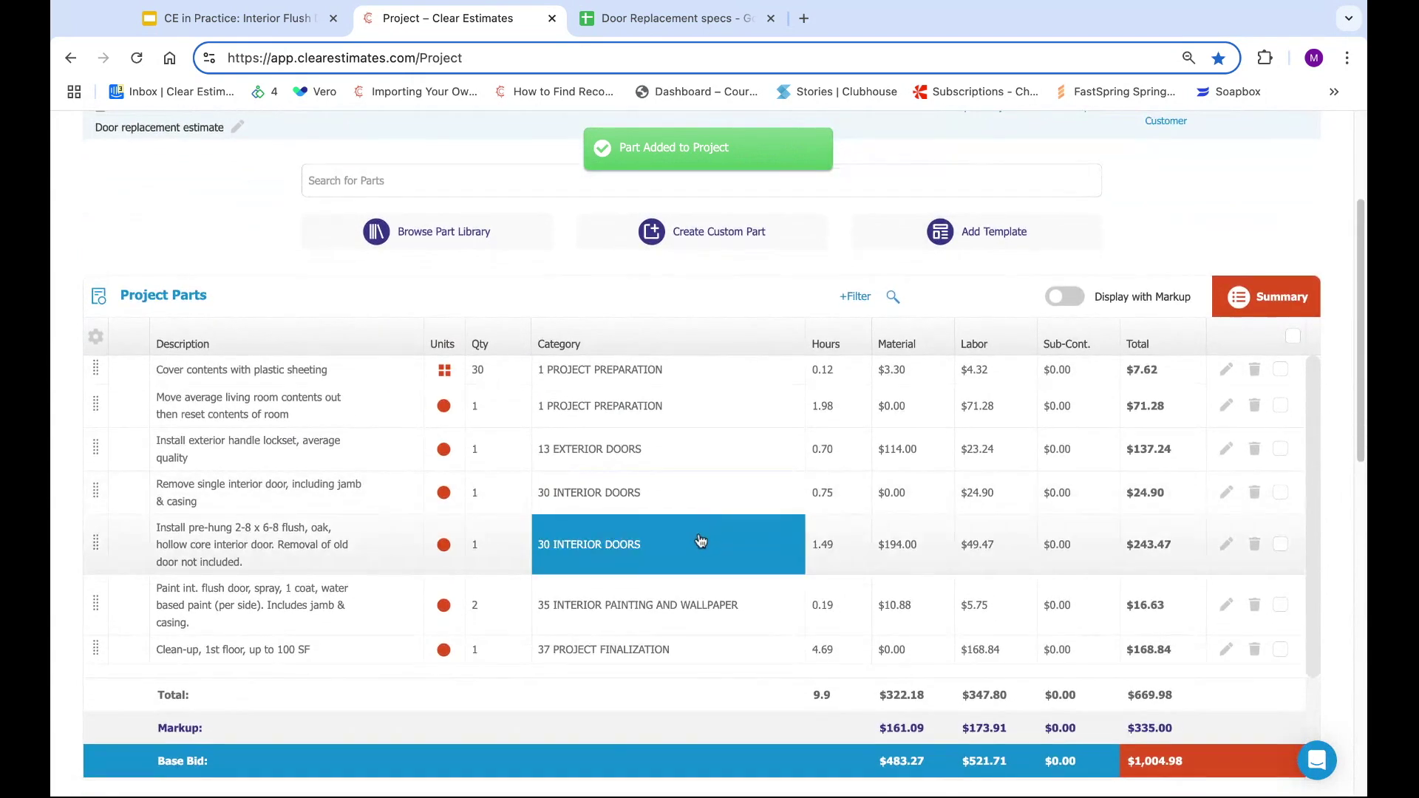
left_click(703, 373)
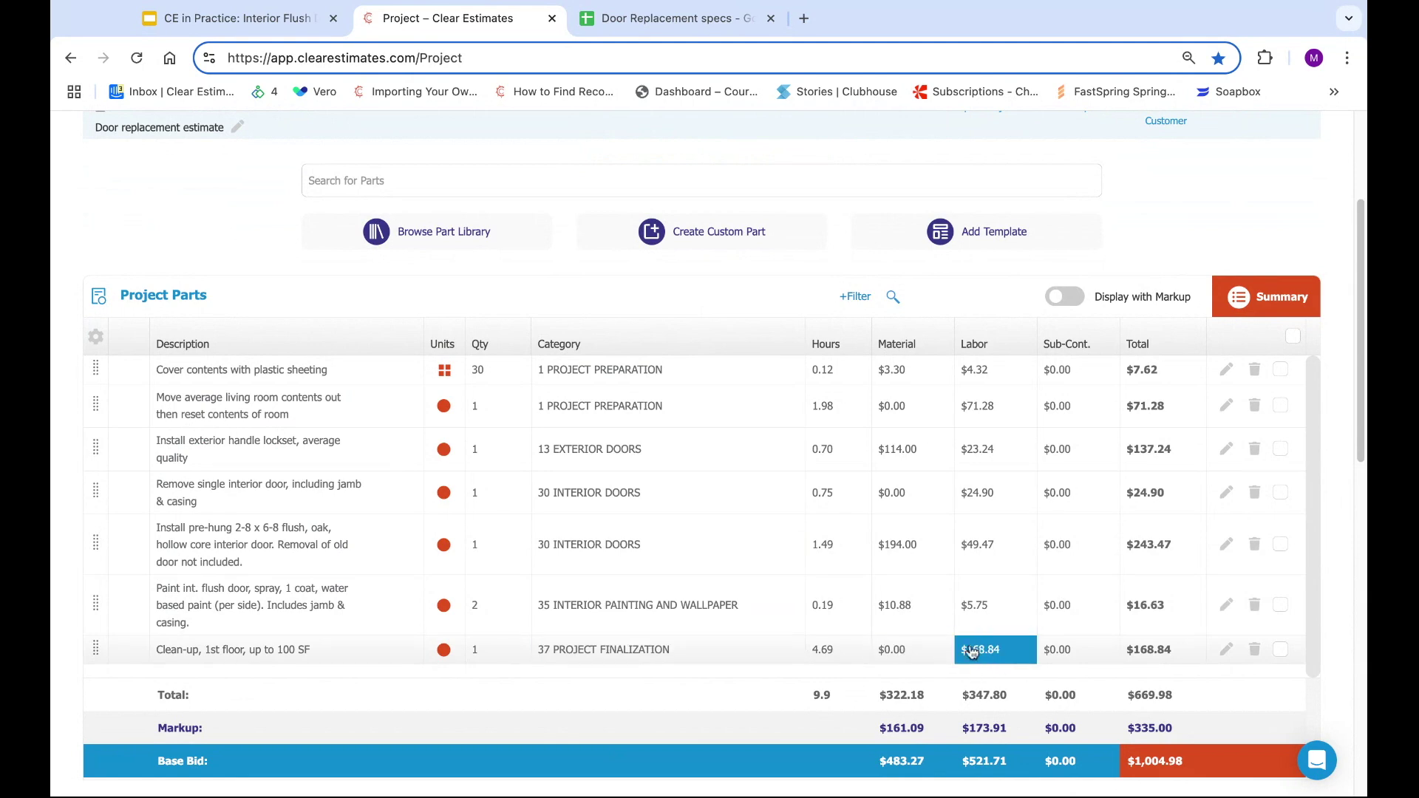
scroll(777, 384, "up", 1)
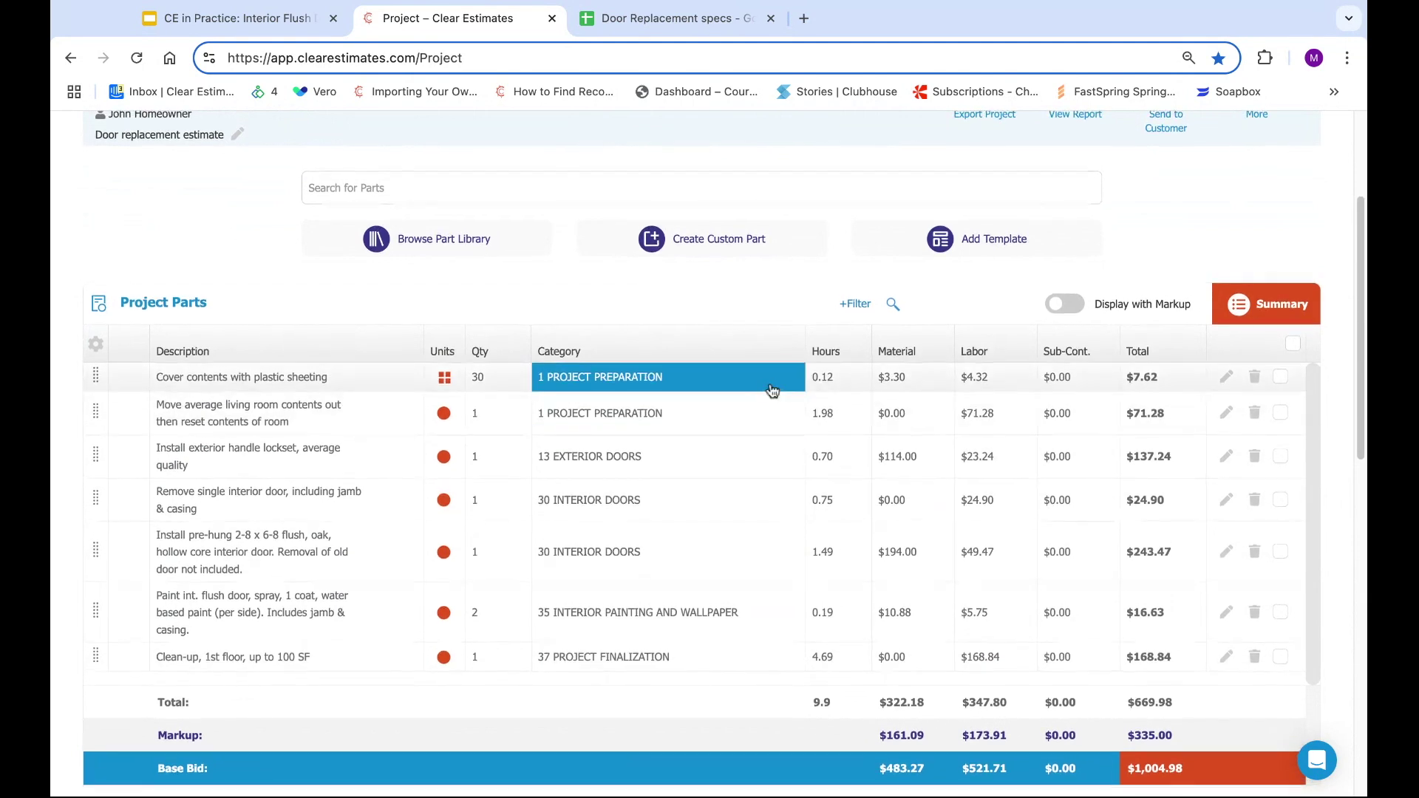
scroll(766, 329, "up", 1)
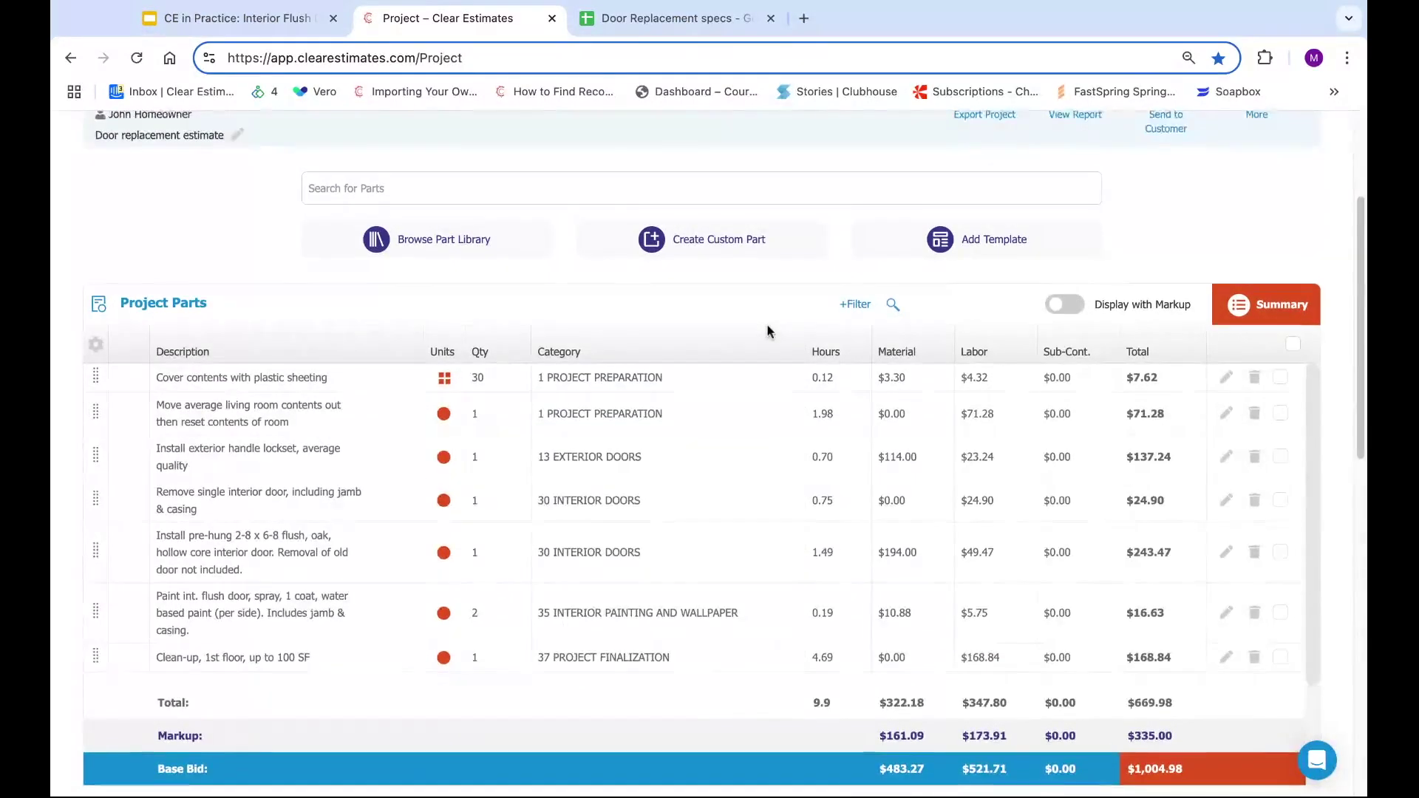
scroll(766, 329, "up", 1)
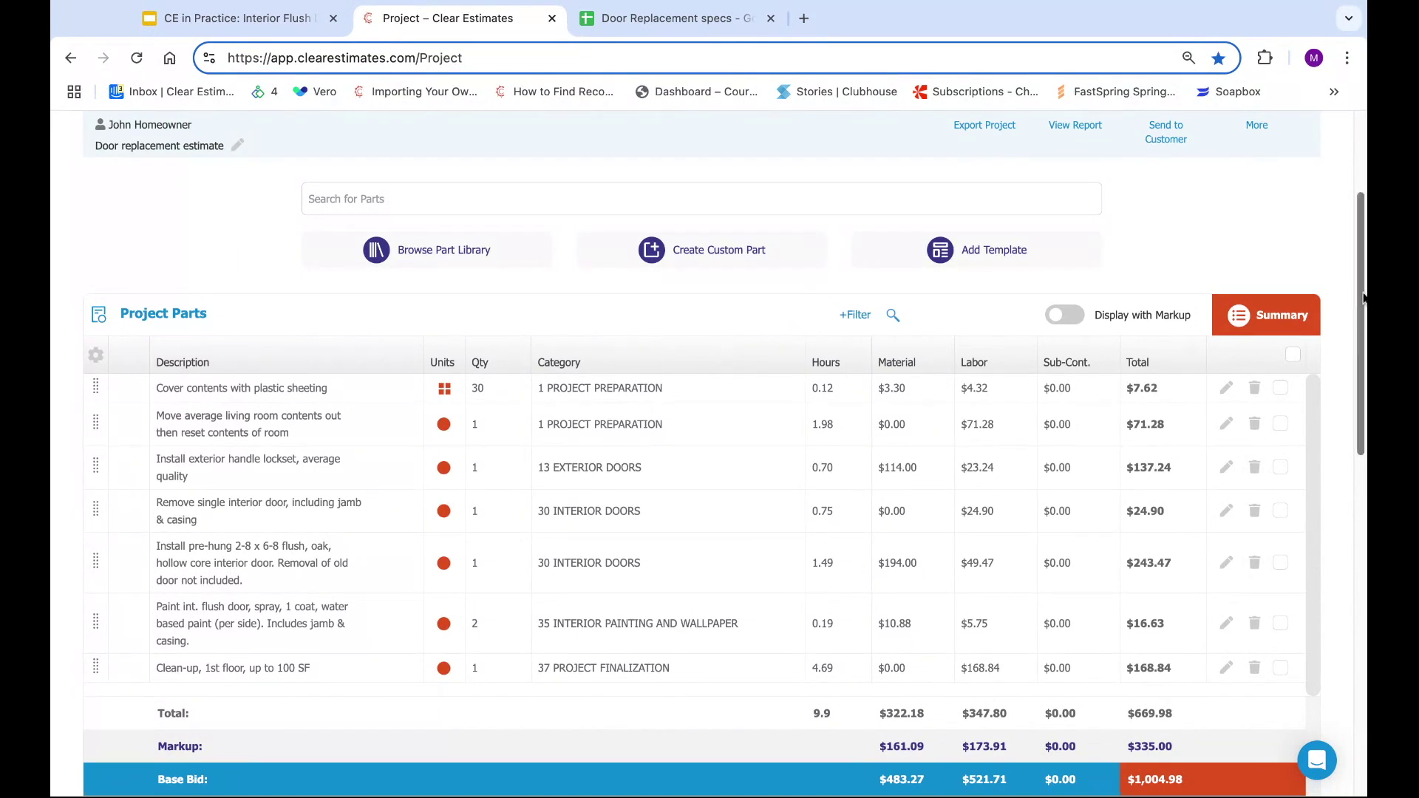
scroll(1359, 297, "down", 5)
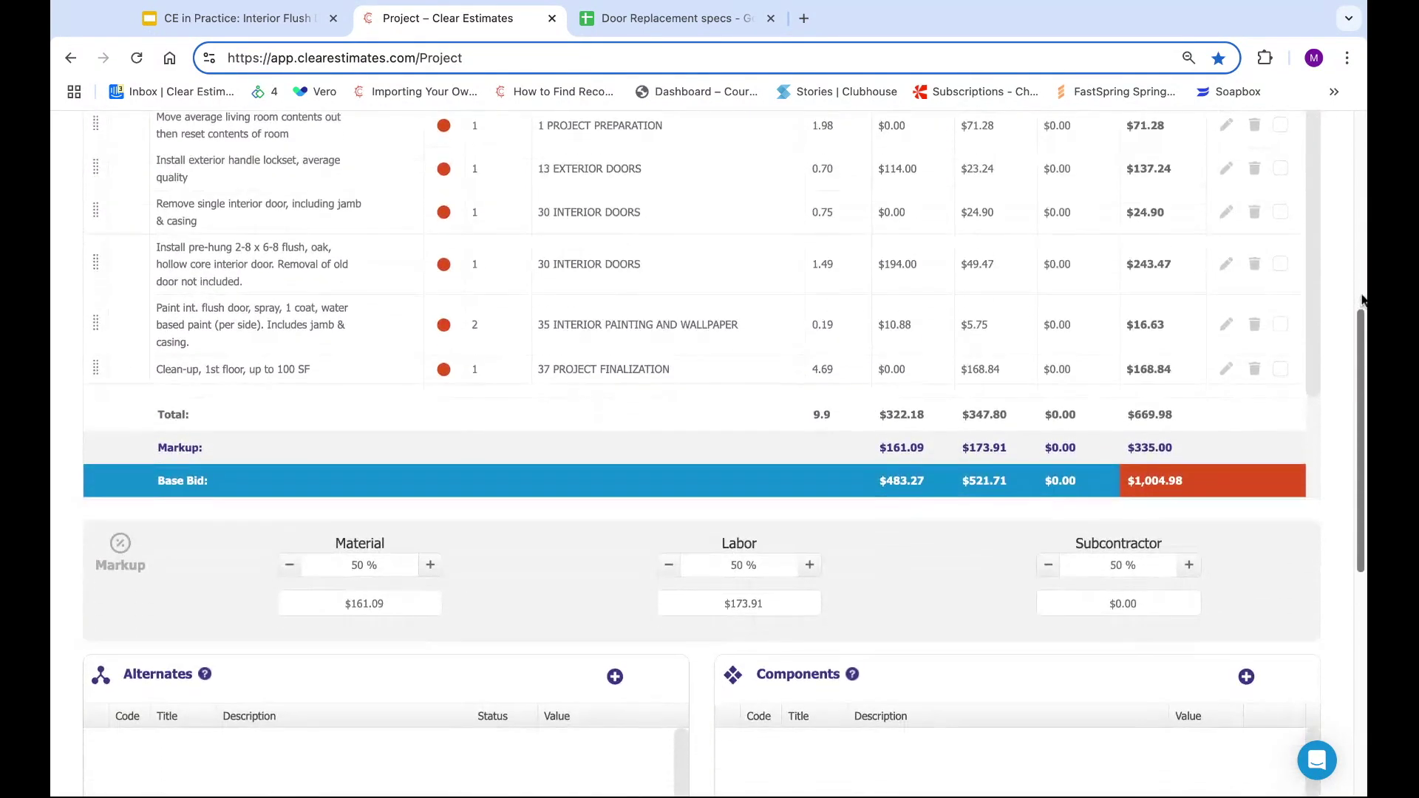
double_click(1181, 404)
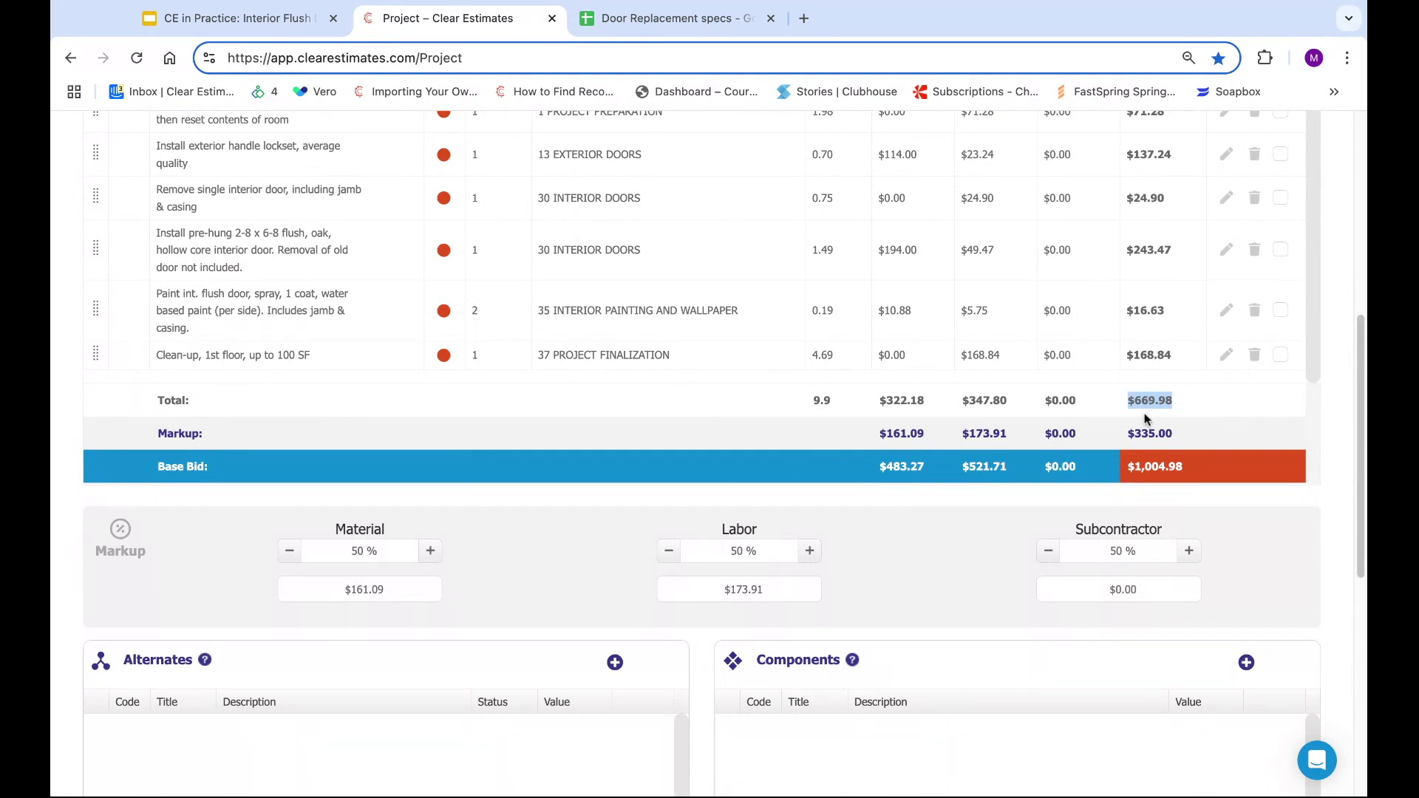
double_click(1178, 441)
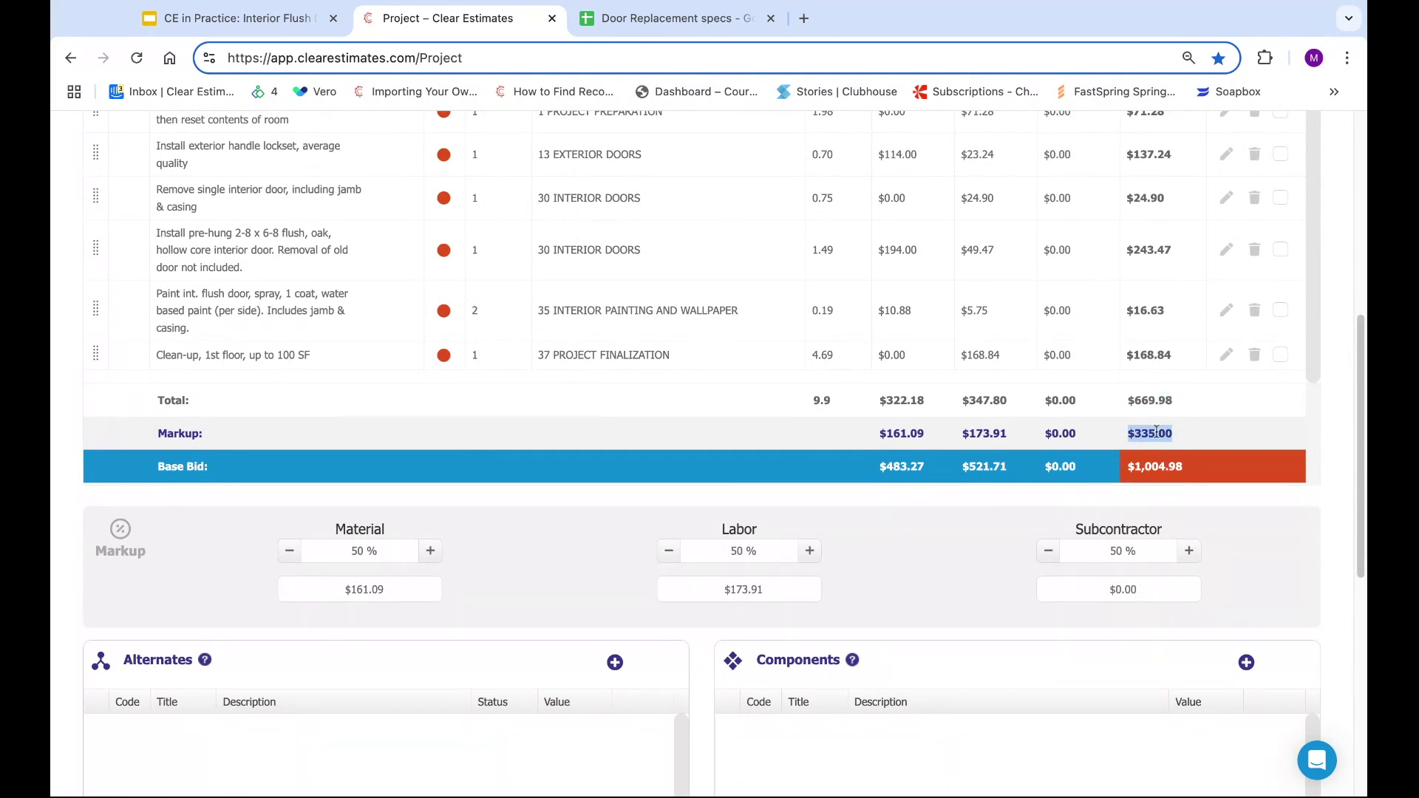
Examine the material and labor markup percentages and the resulting base bid.
left_click(368, 550)
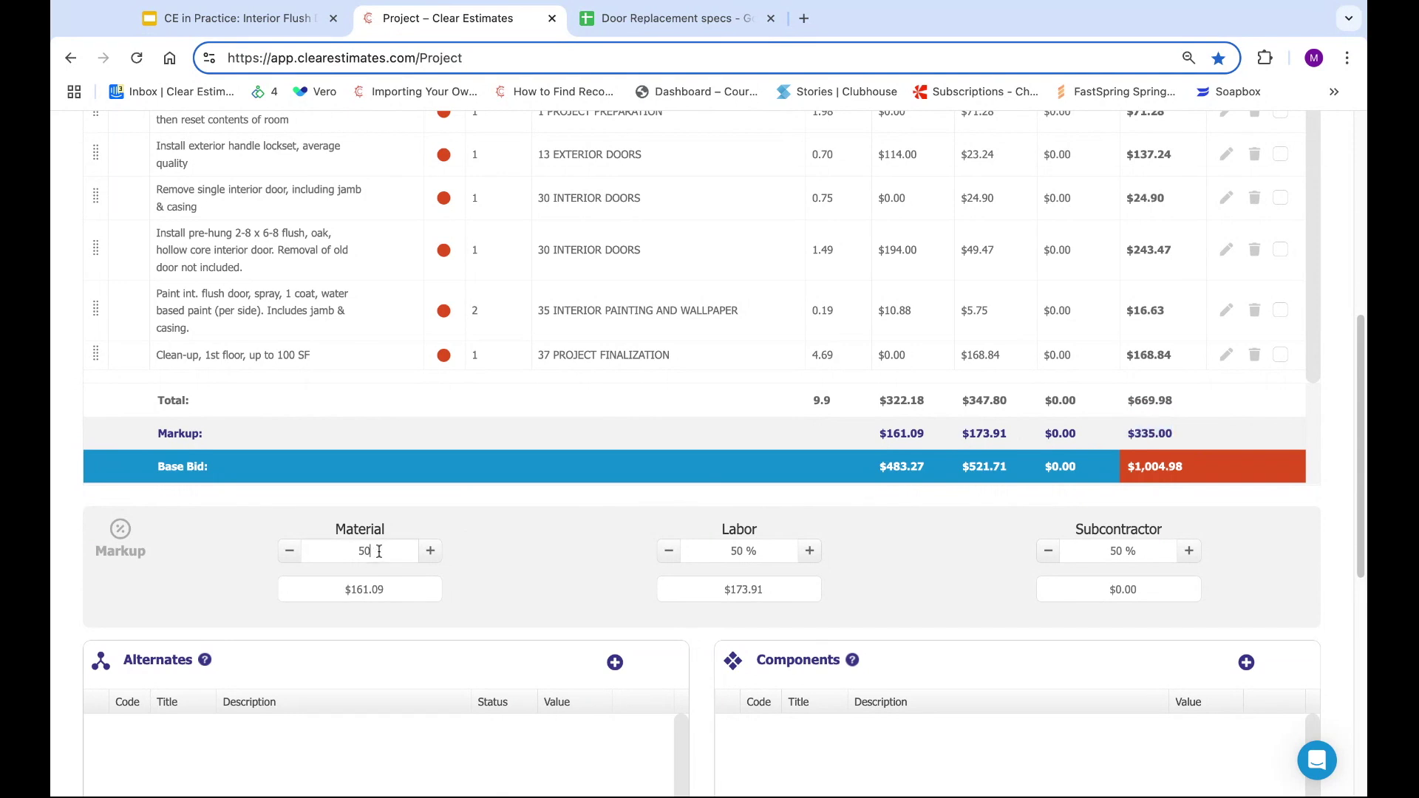
left_click_drag(374, 551, 324, 548)
left_click(757, 552)
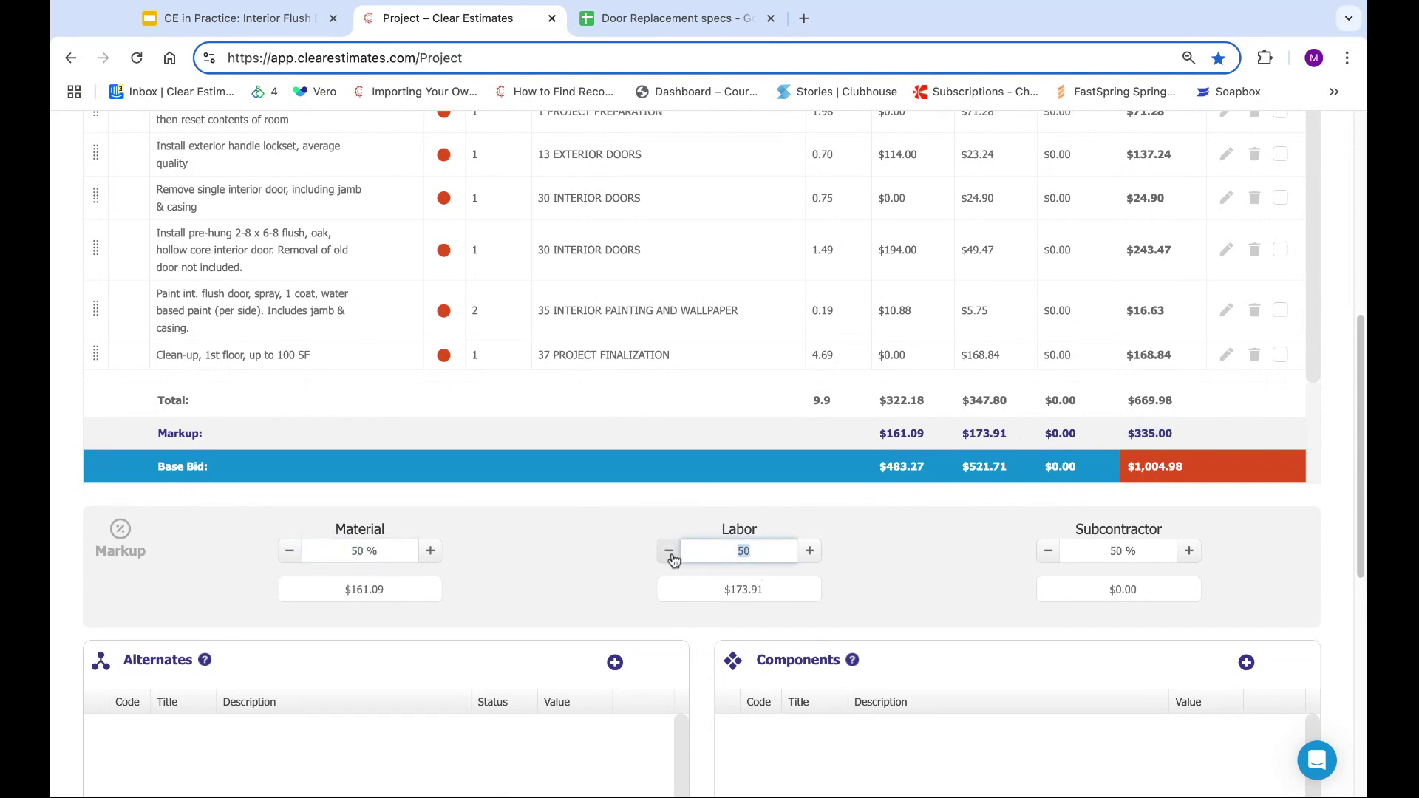
left_click(384, 556)
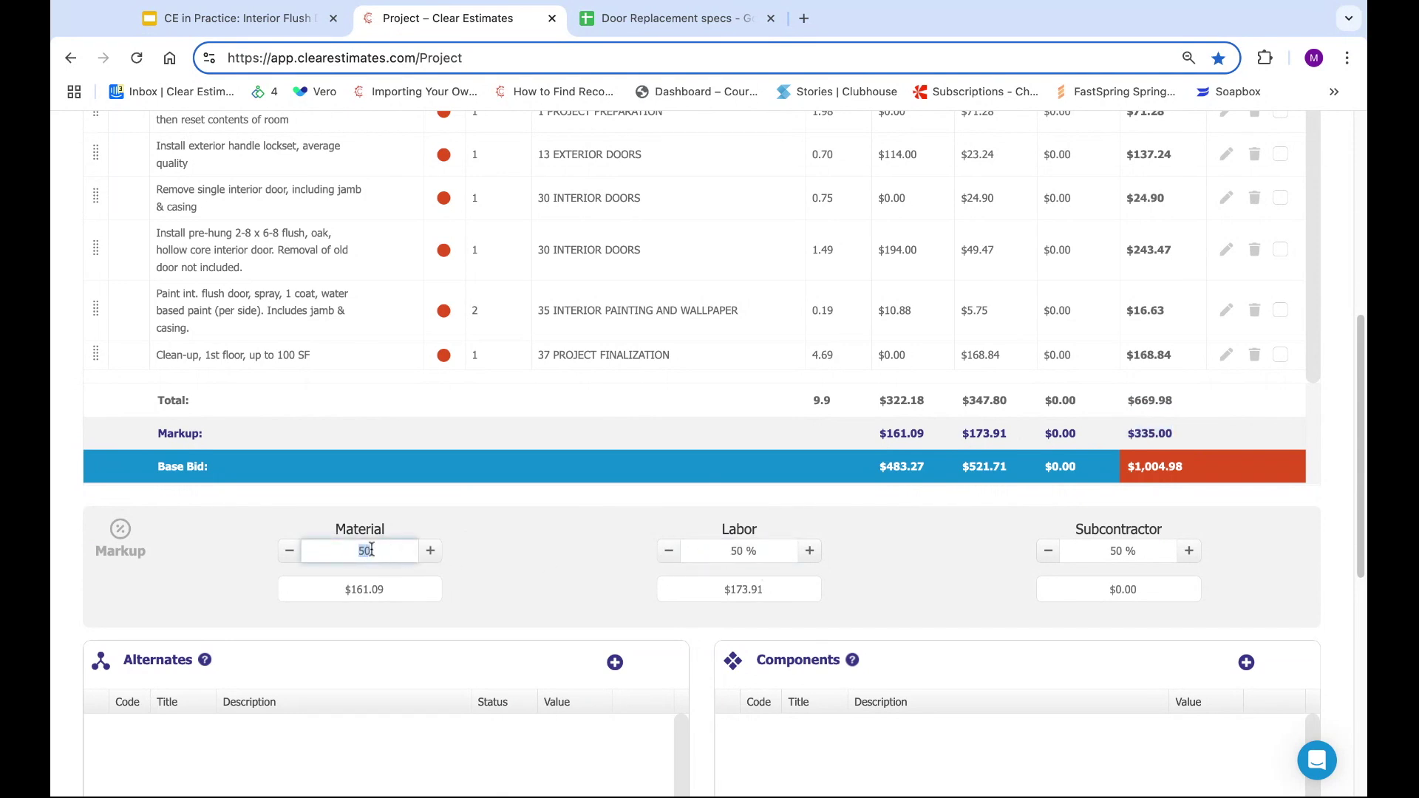
left_click(768, 547)
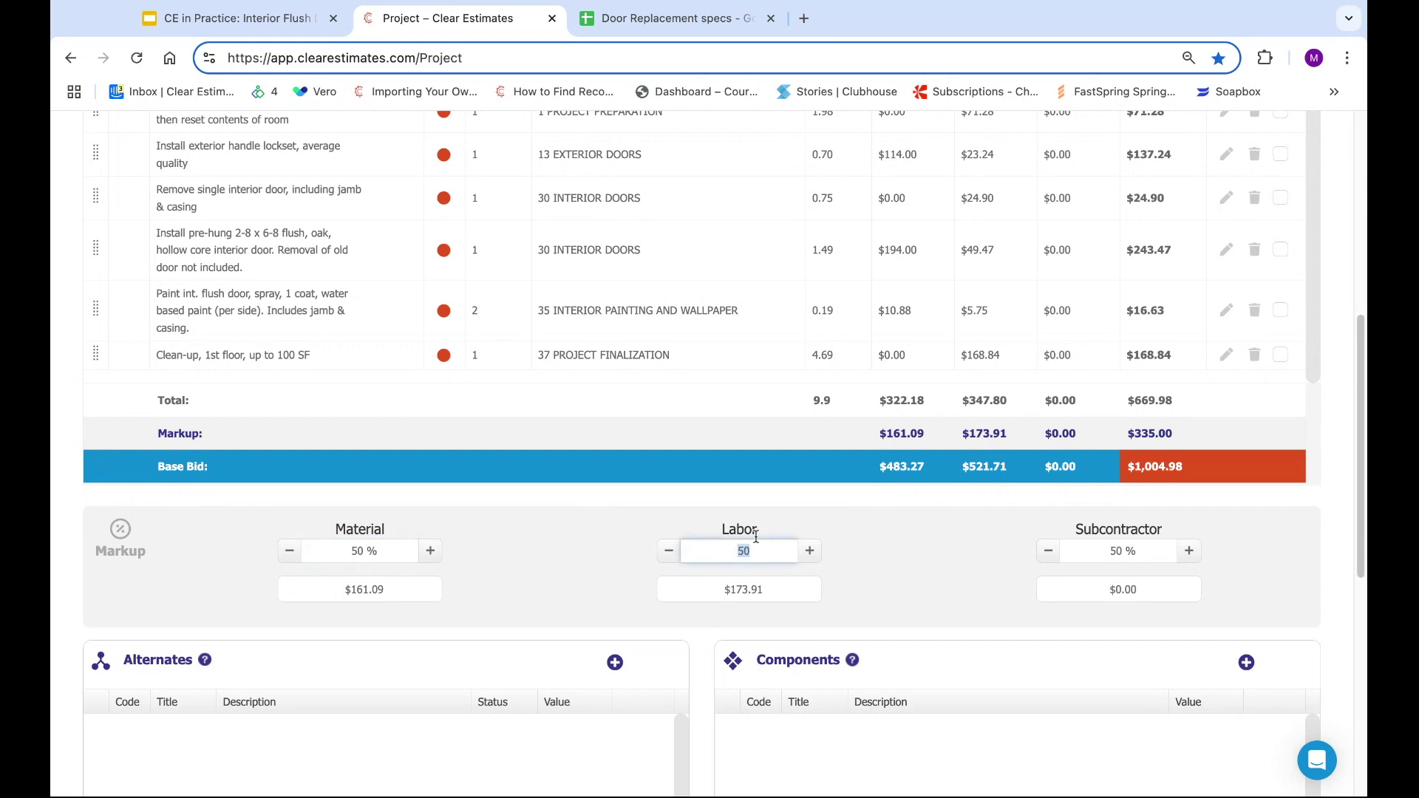
left_click(859, 534)
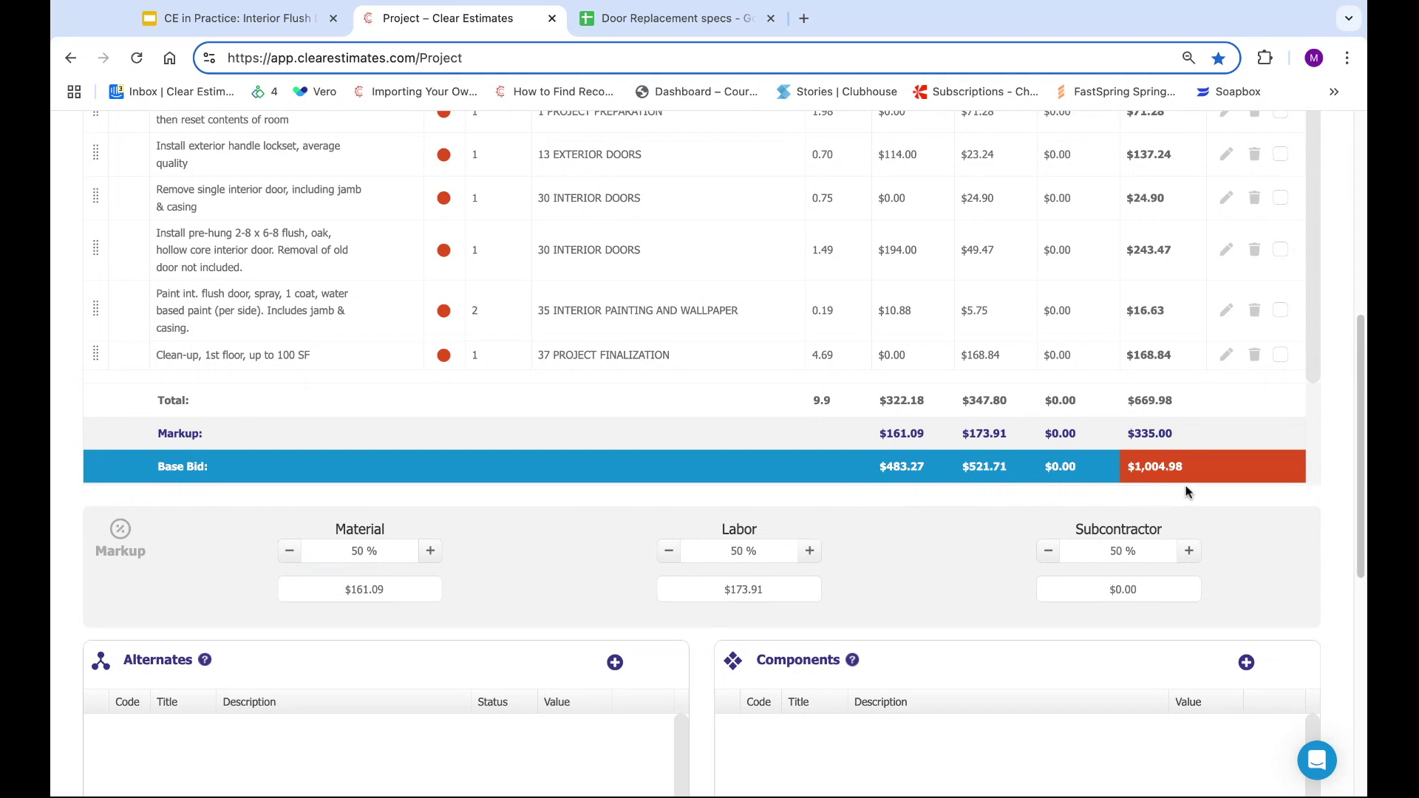
left_click_drag(1191, 471, 1125, 469)
left_click(1000, 512)
Look over the Misc. Items section below the markup, and return to the project parts list.
scroll(974, 501, "down", 1)
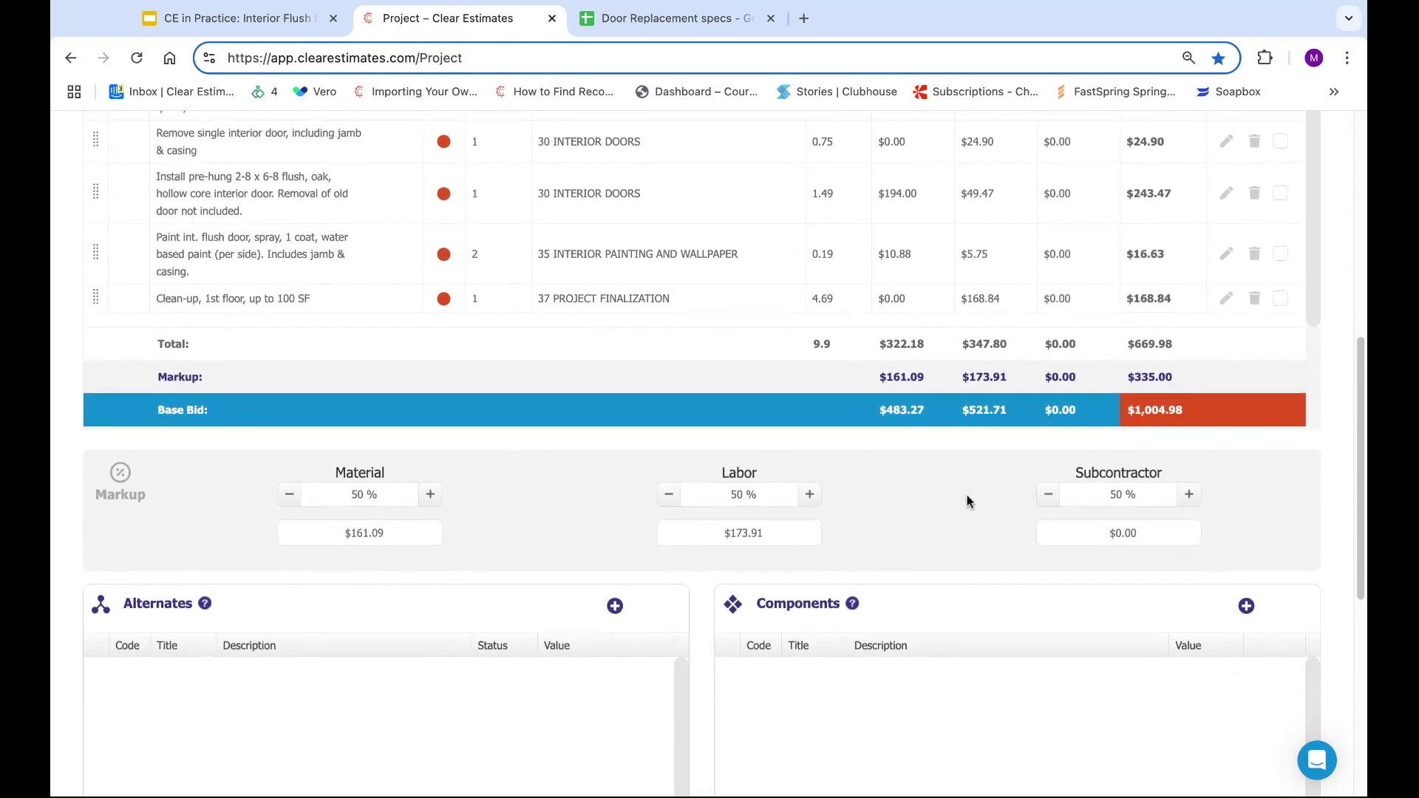
scroll(967, 494, "down", 8)
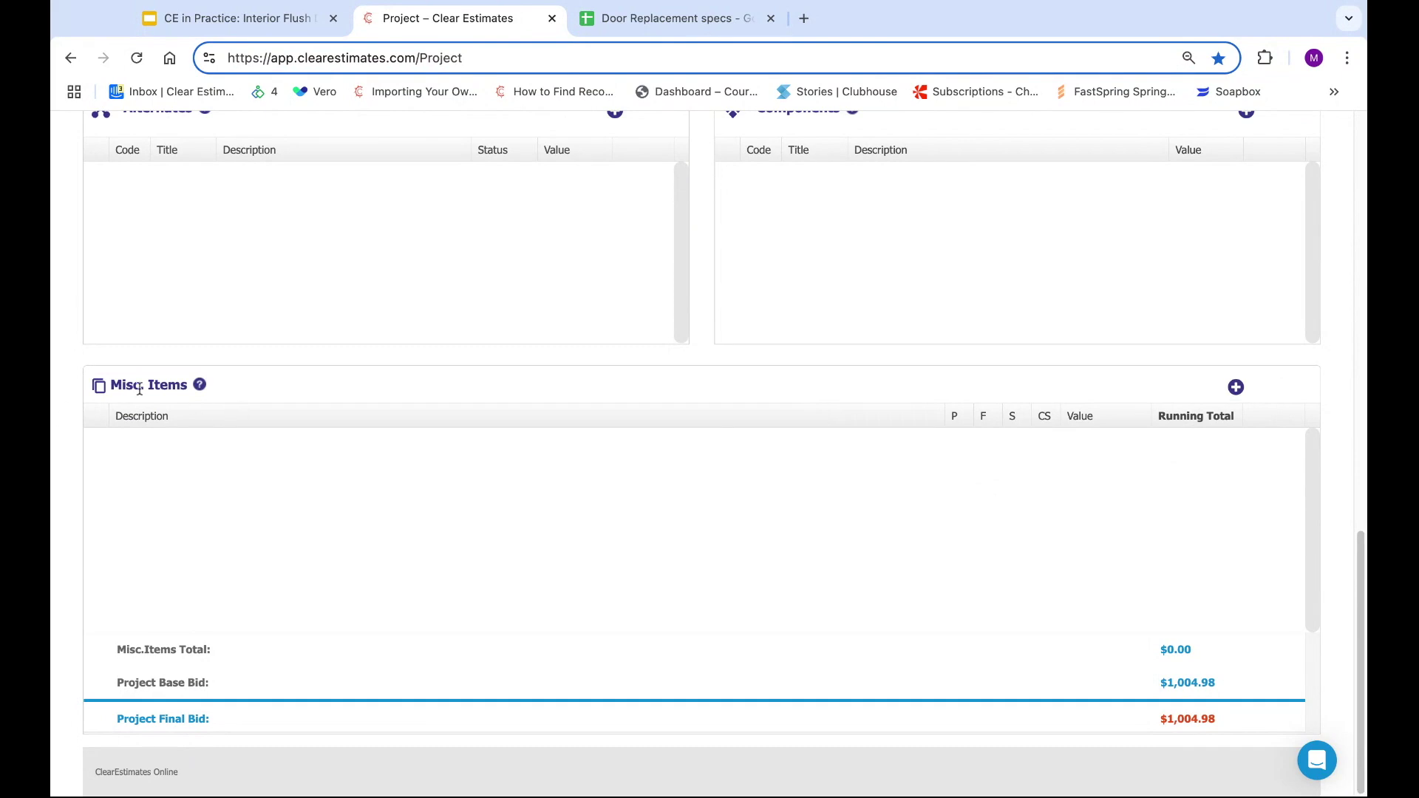
left_click_drag(175, 384, 109, 385)
left_click(488, 521)
scroll(943, 562, "up", 1)
scroll(944, 562, "up", 15)
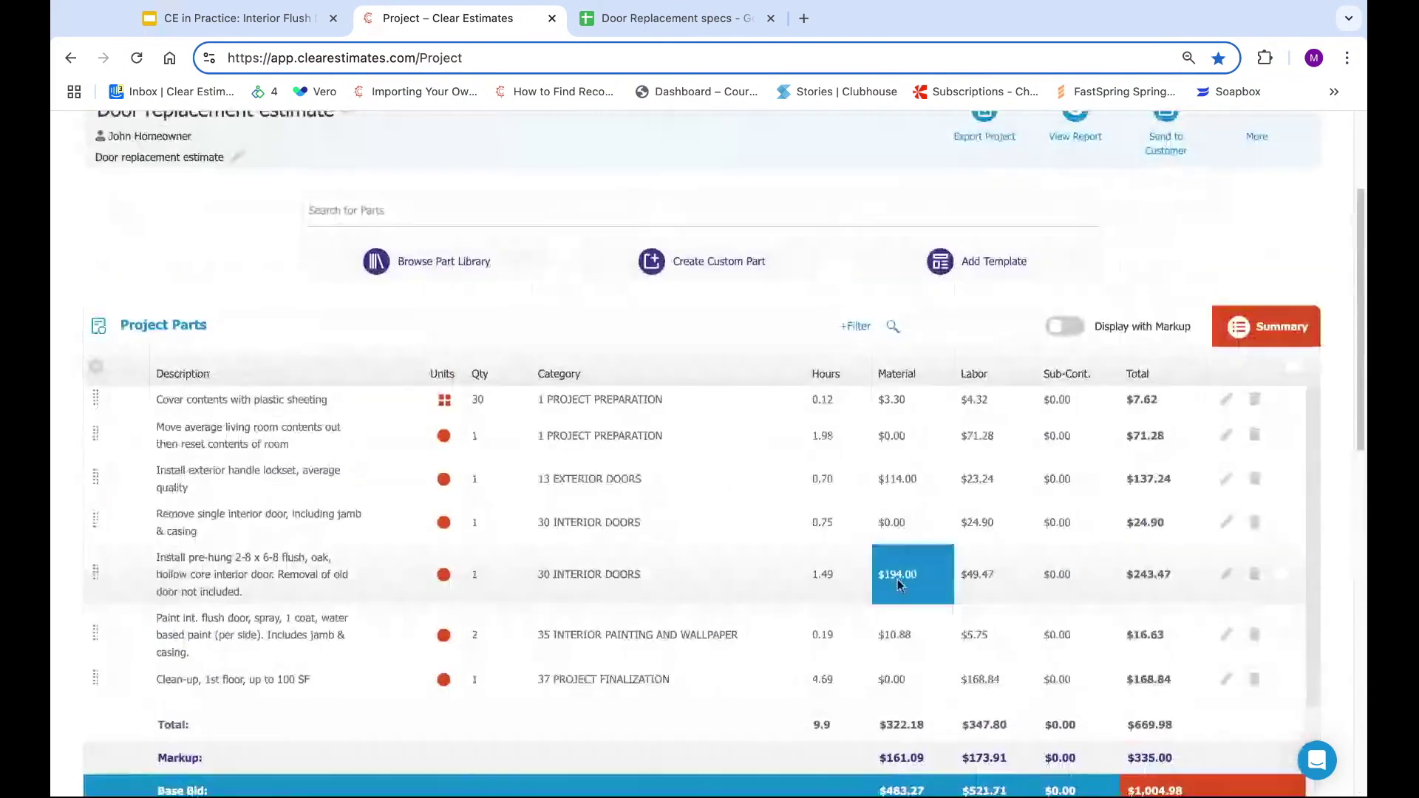
Generate the proposal report for the door replacement estimate as a PDF.
scroll(898, 586, "up", 2)
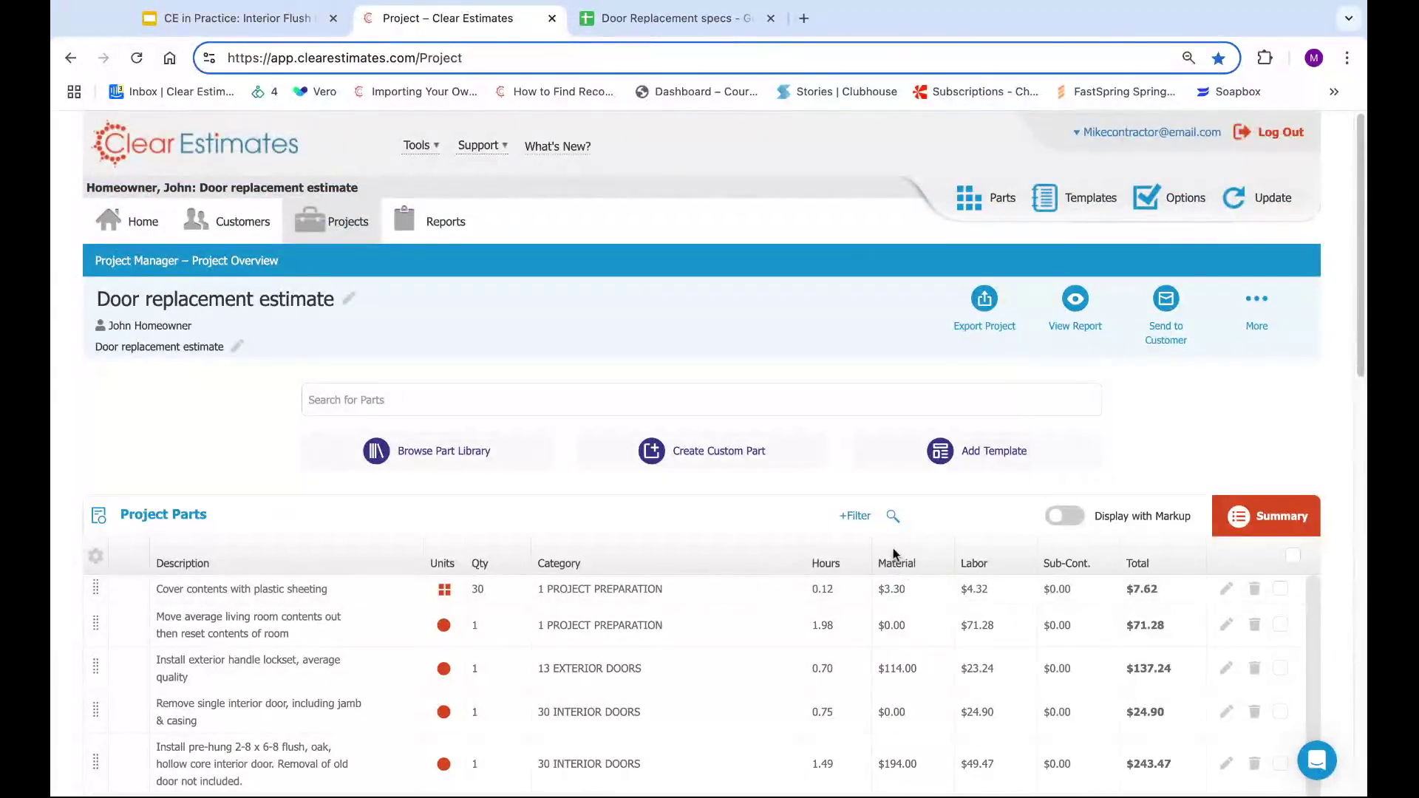
left_click(1077, 300)
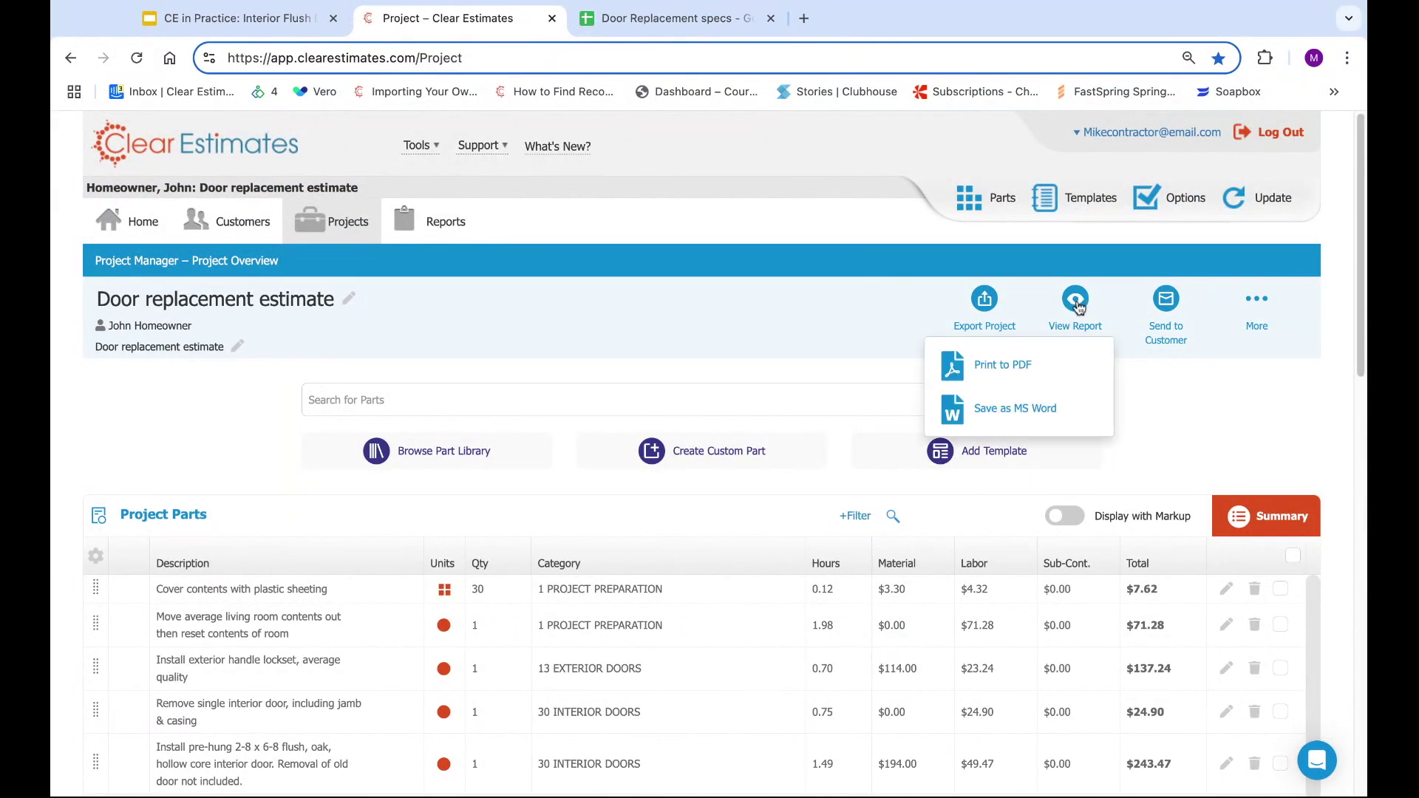
left_click(1004, 375)
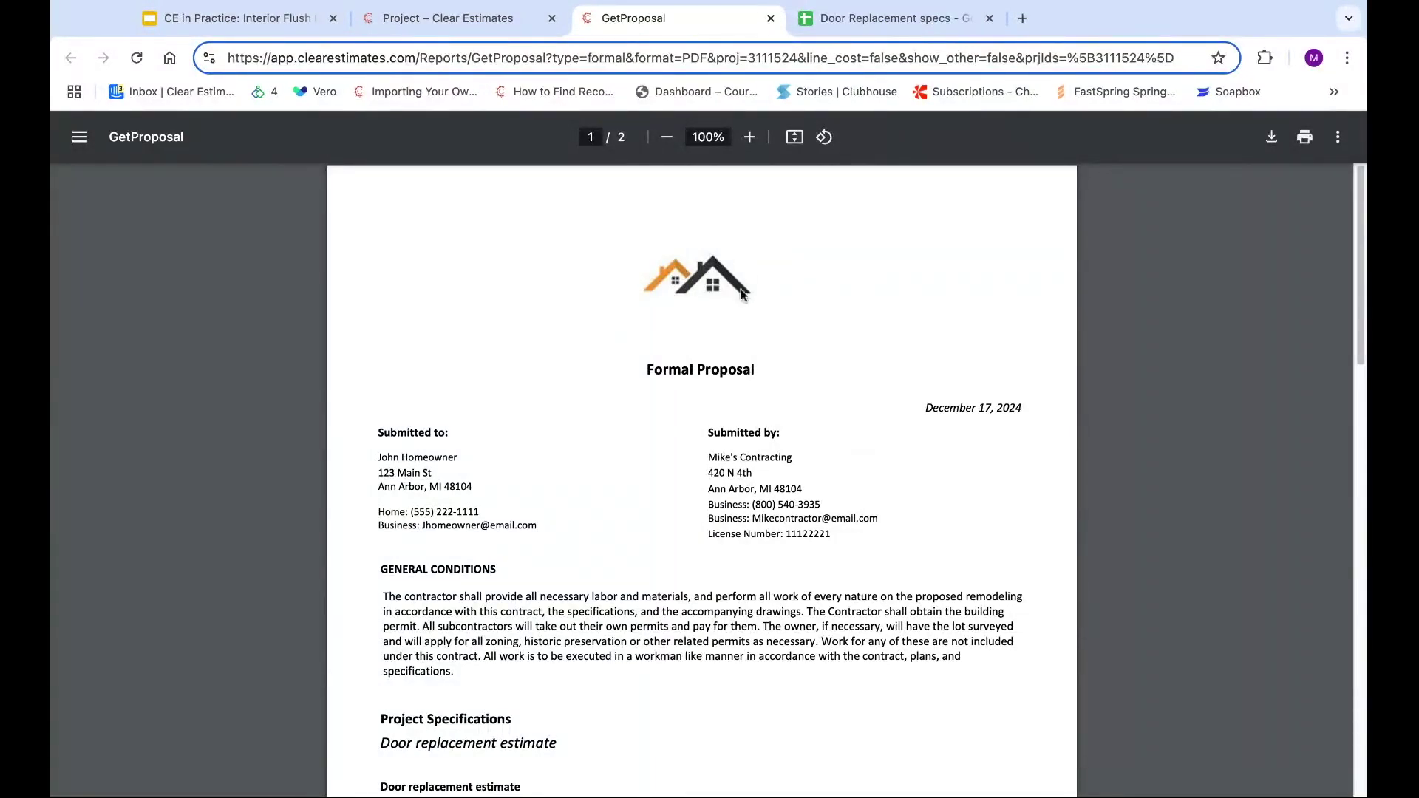
Read the proposal's customer and contractor details and its General Conditions paragraph.
scroll(798, 311, "down", 1)
scroll(798, 311, "down", 3)
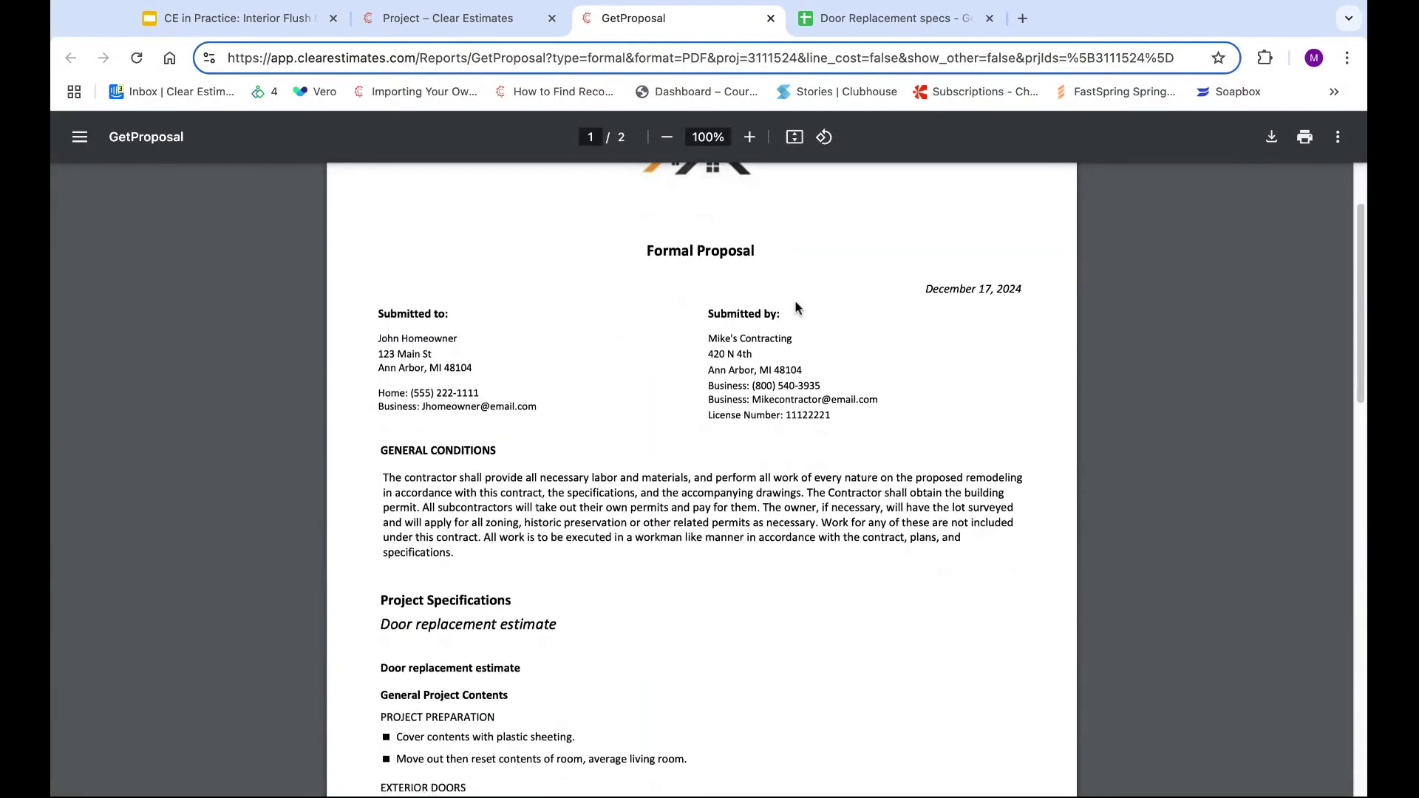
left_click_drag(458, 558, 395, 481)
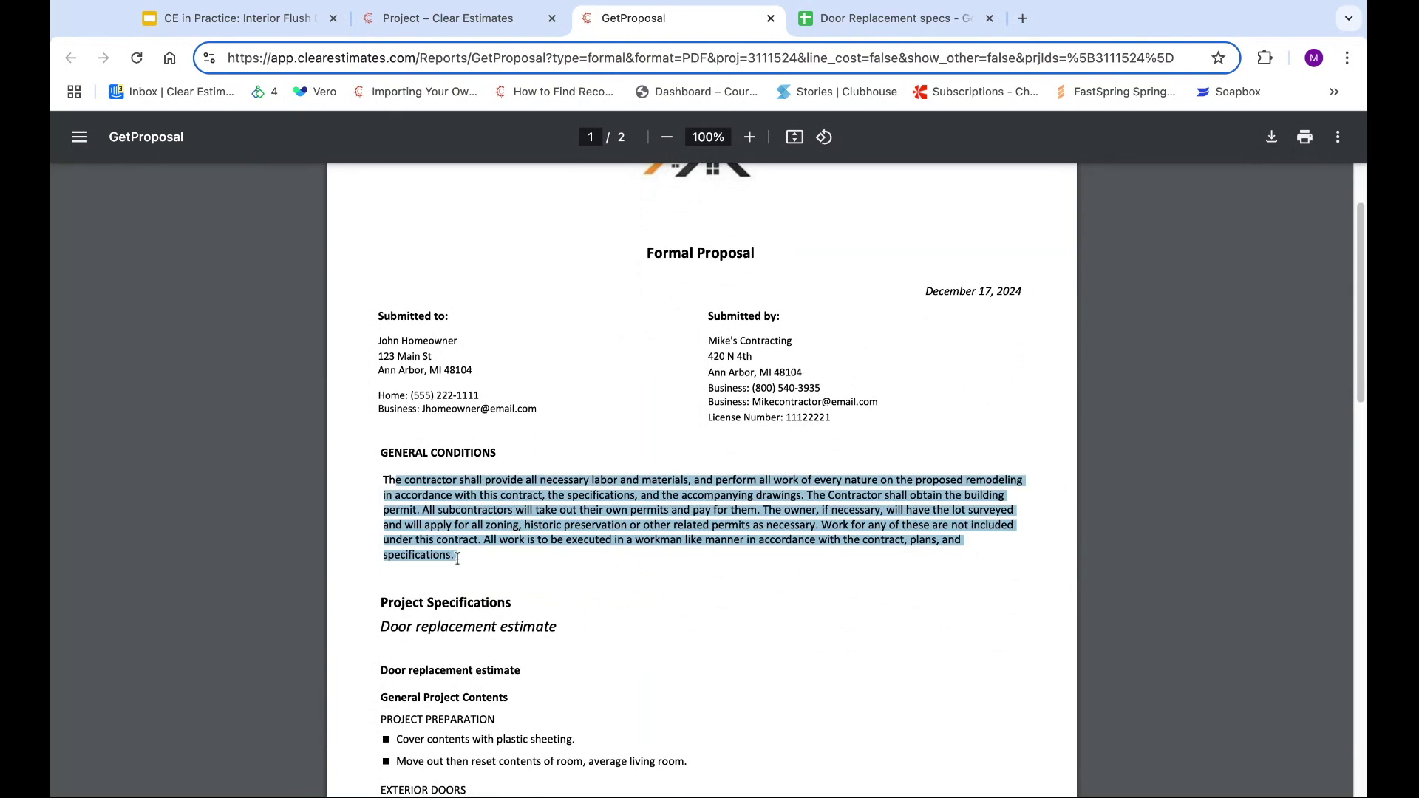
left_click(614, 456)
scroll(663, 442, "down", 4)
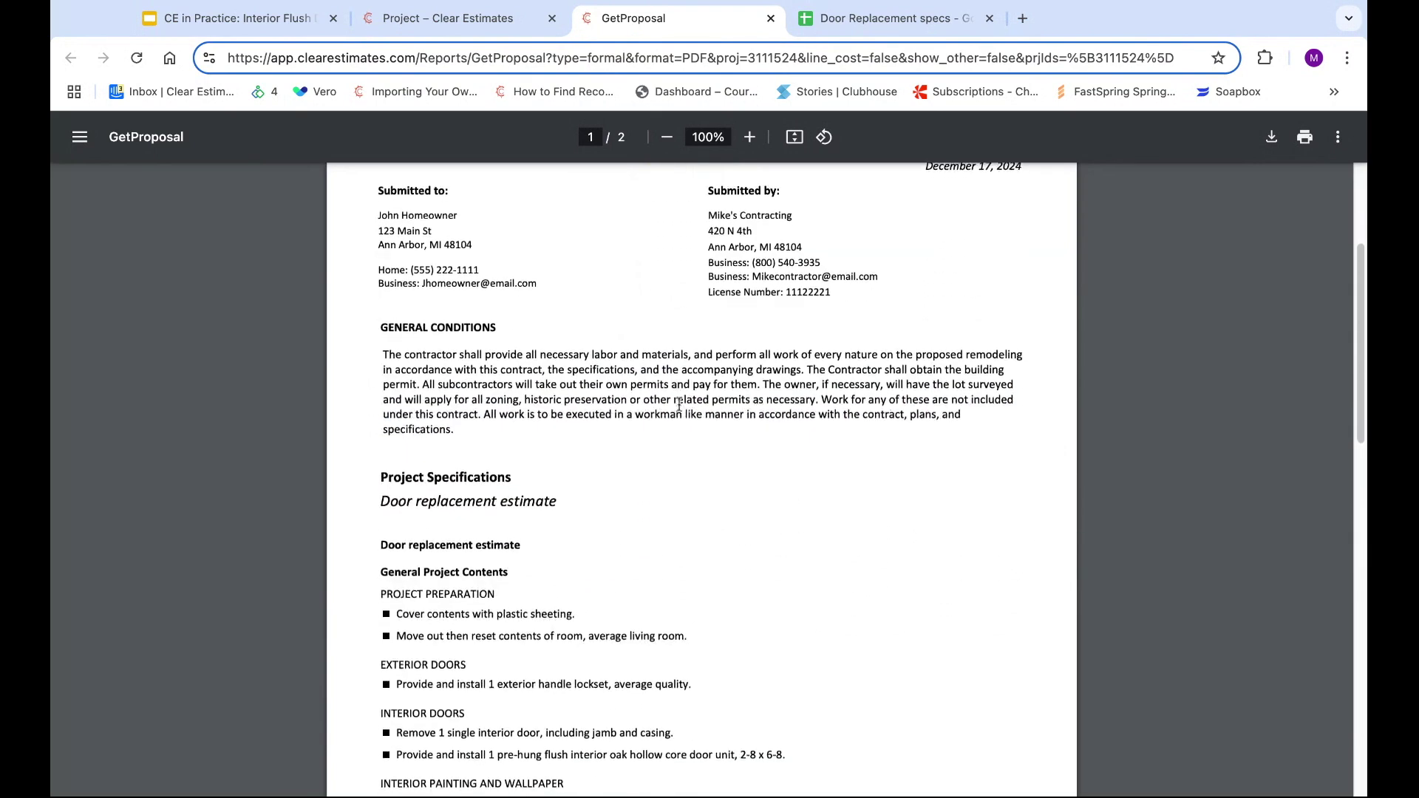
Examine the project specifications listed by category, from project preparation through interior painting.
scroll(762, 354, "down", 10)
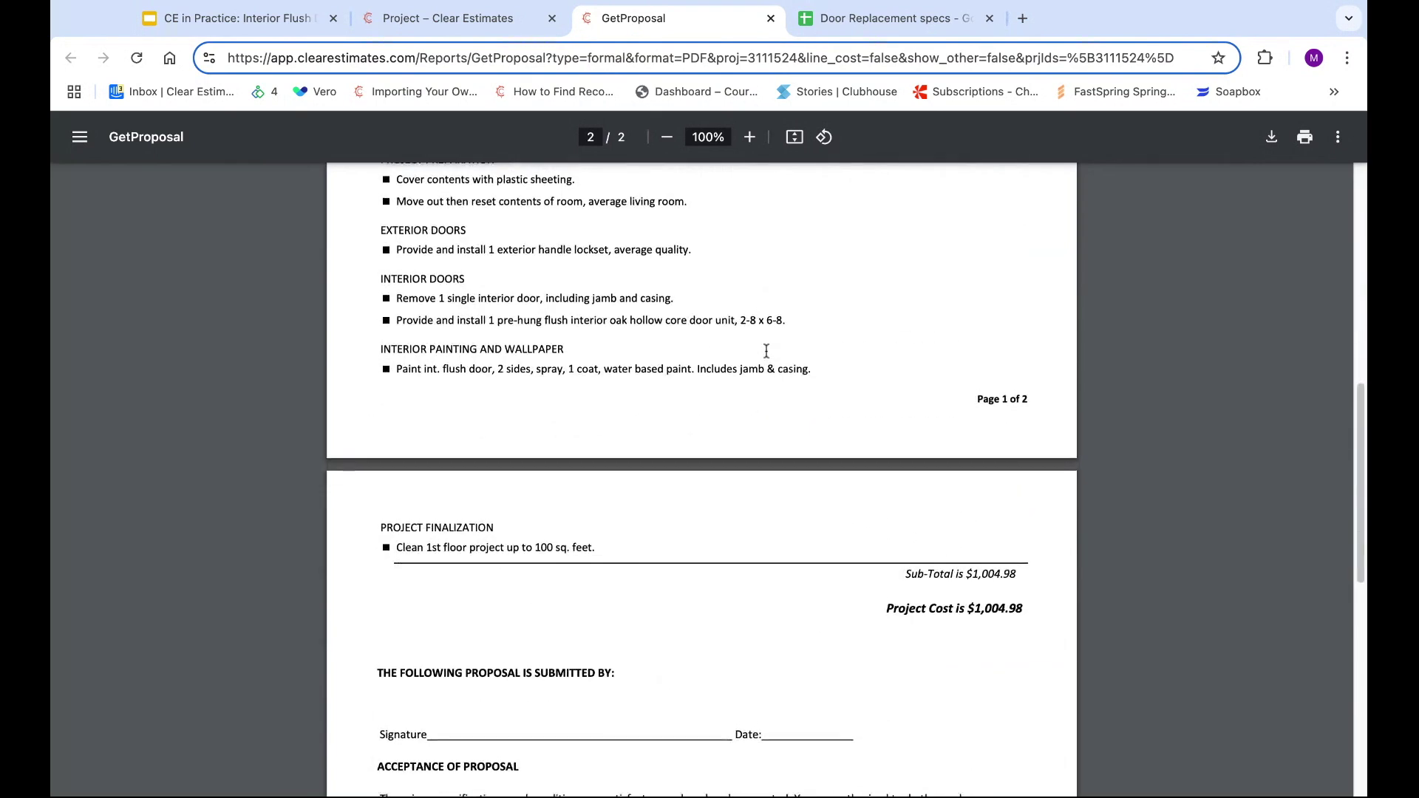
scroll(767, 351, "up", 3)
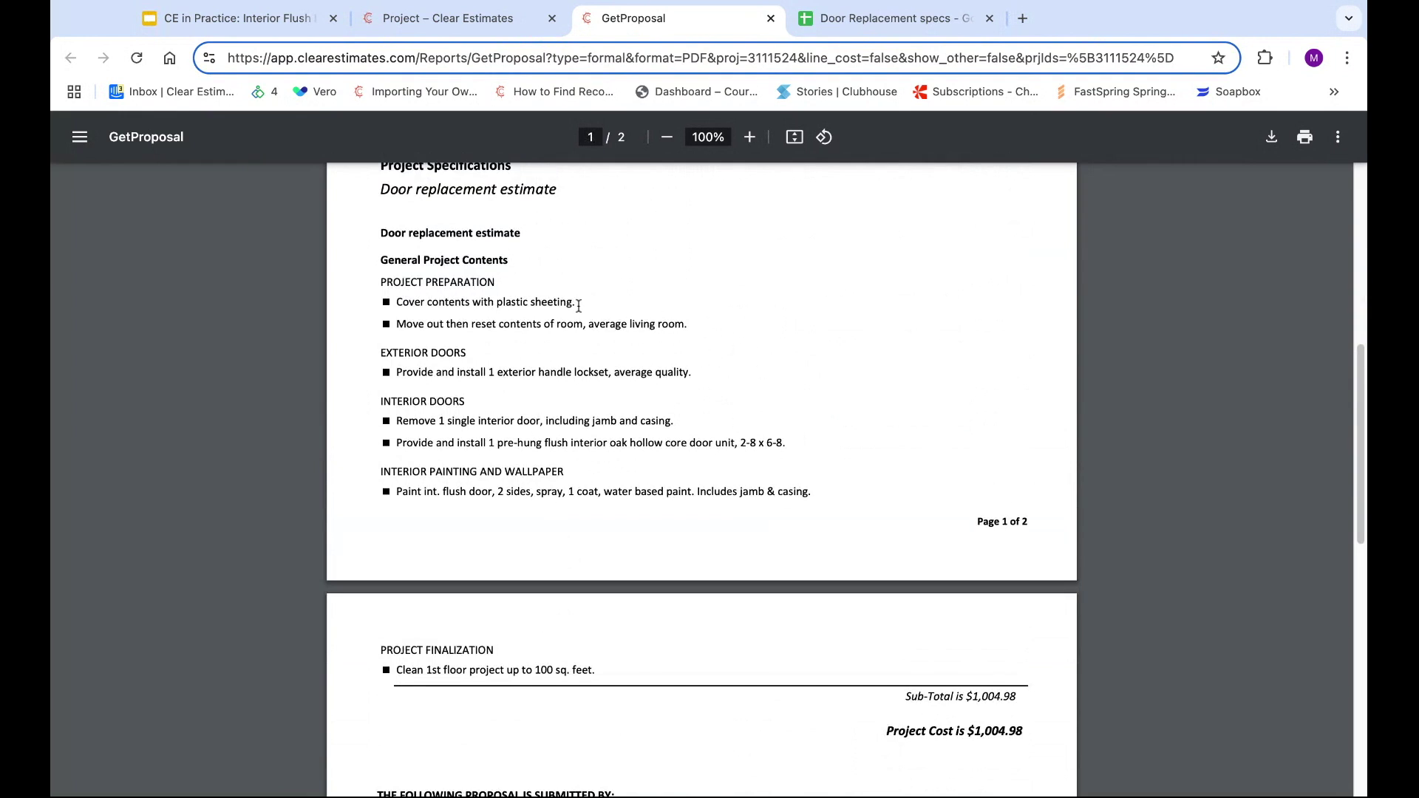
left_click_drag(579, 305, 675, 327)
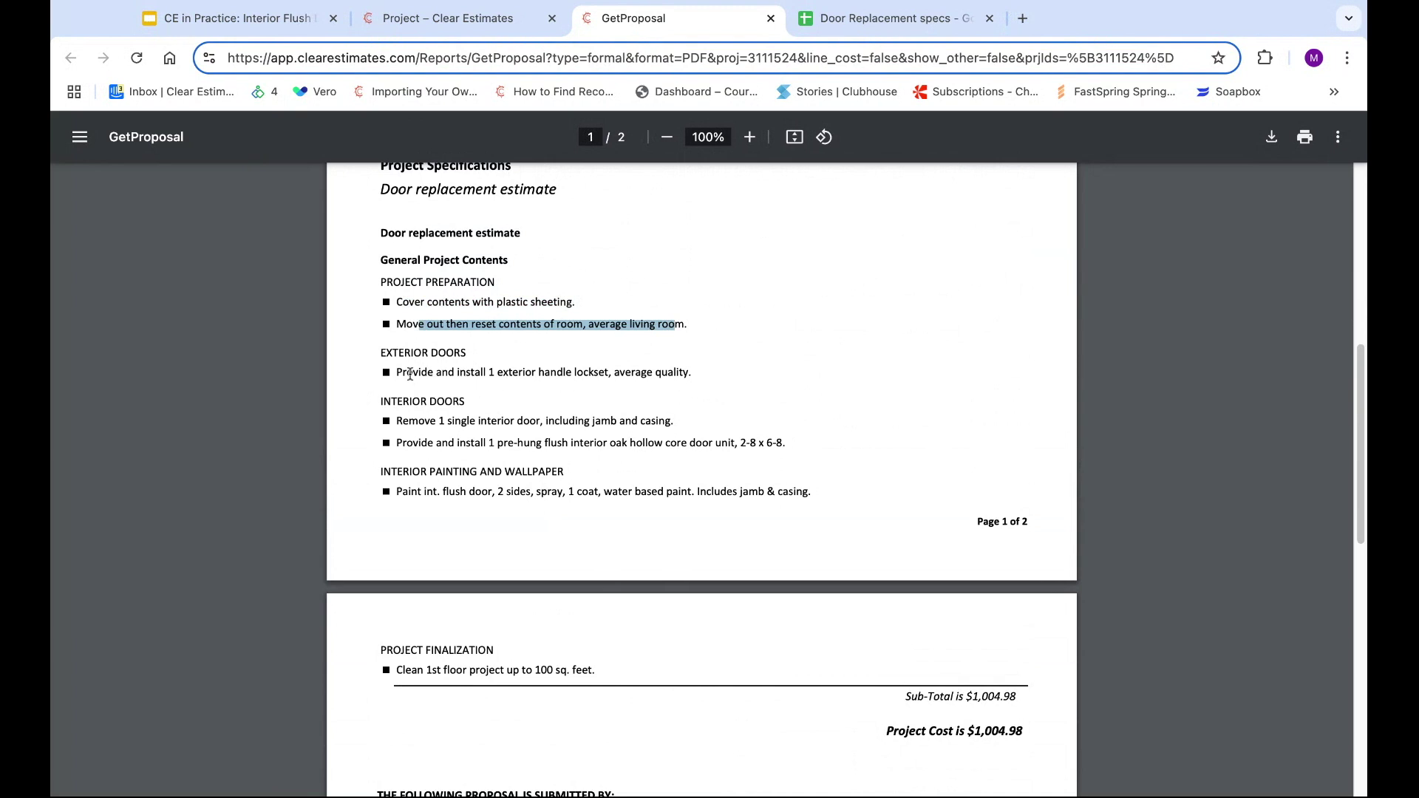
left_click_drag(411, 374, 673, 373)
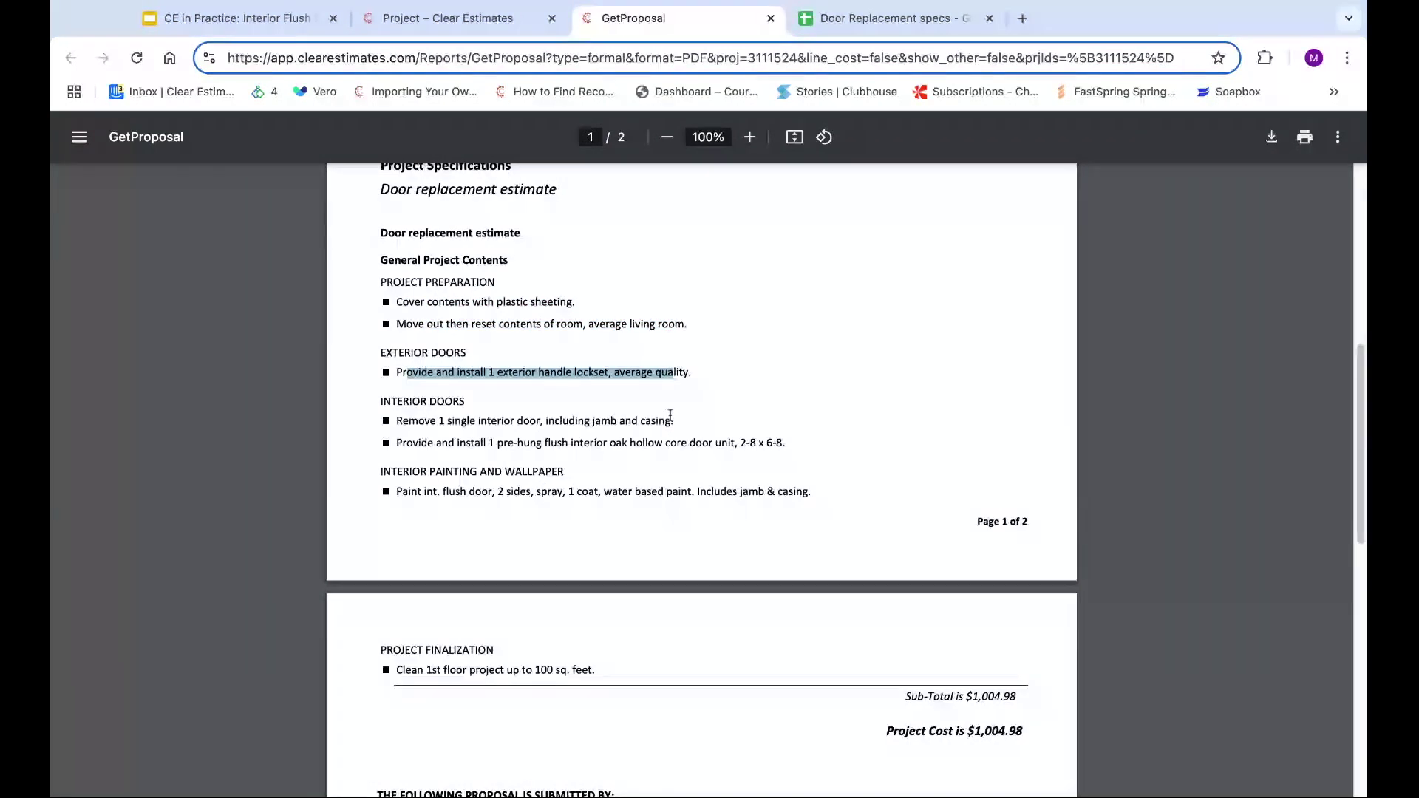
left_click(817, 420)
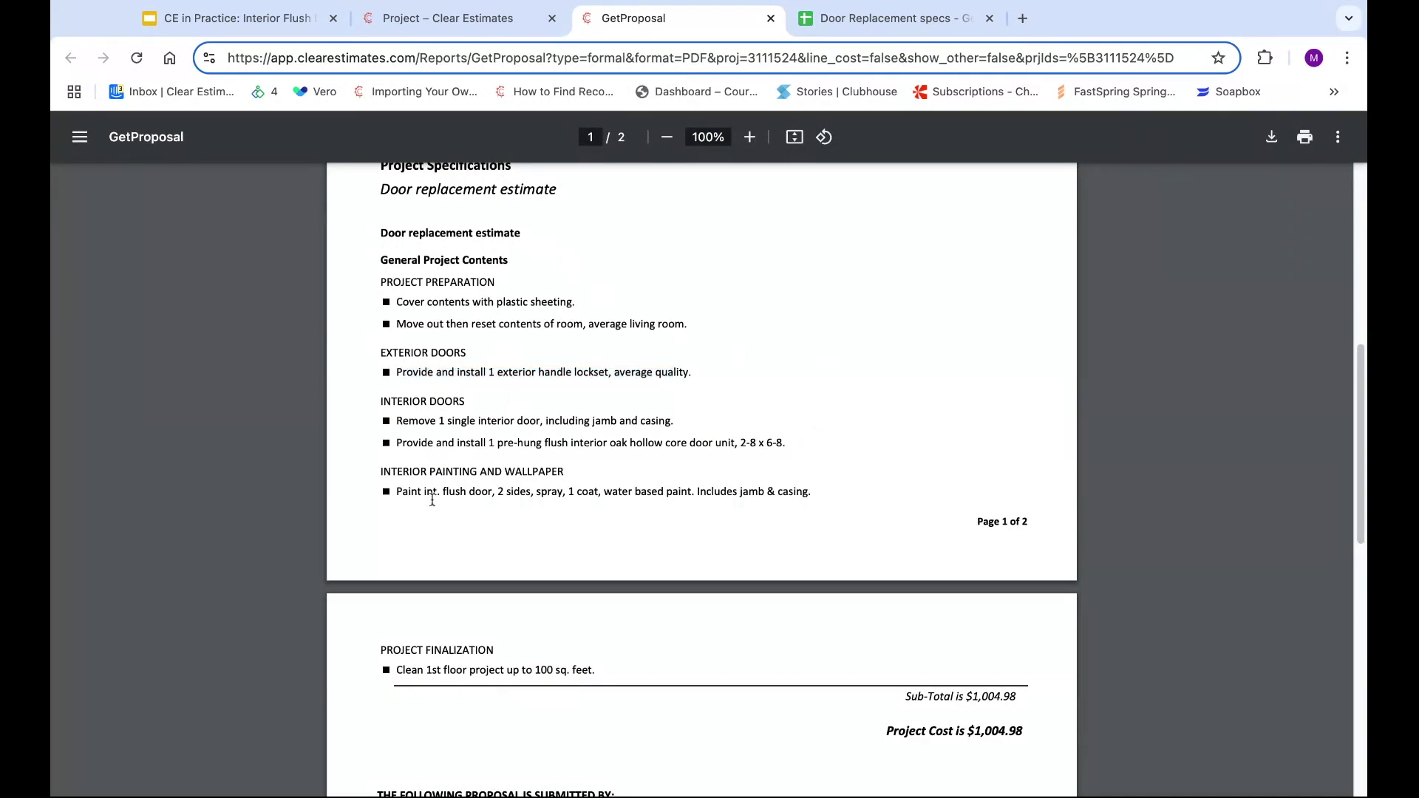
Review the proposal's project cost and signature sections, skim its first page again, and close the proposal.
scroll(981, 444, "down", 3)
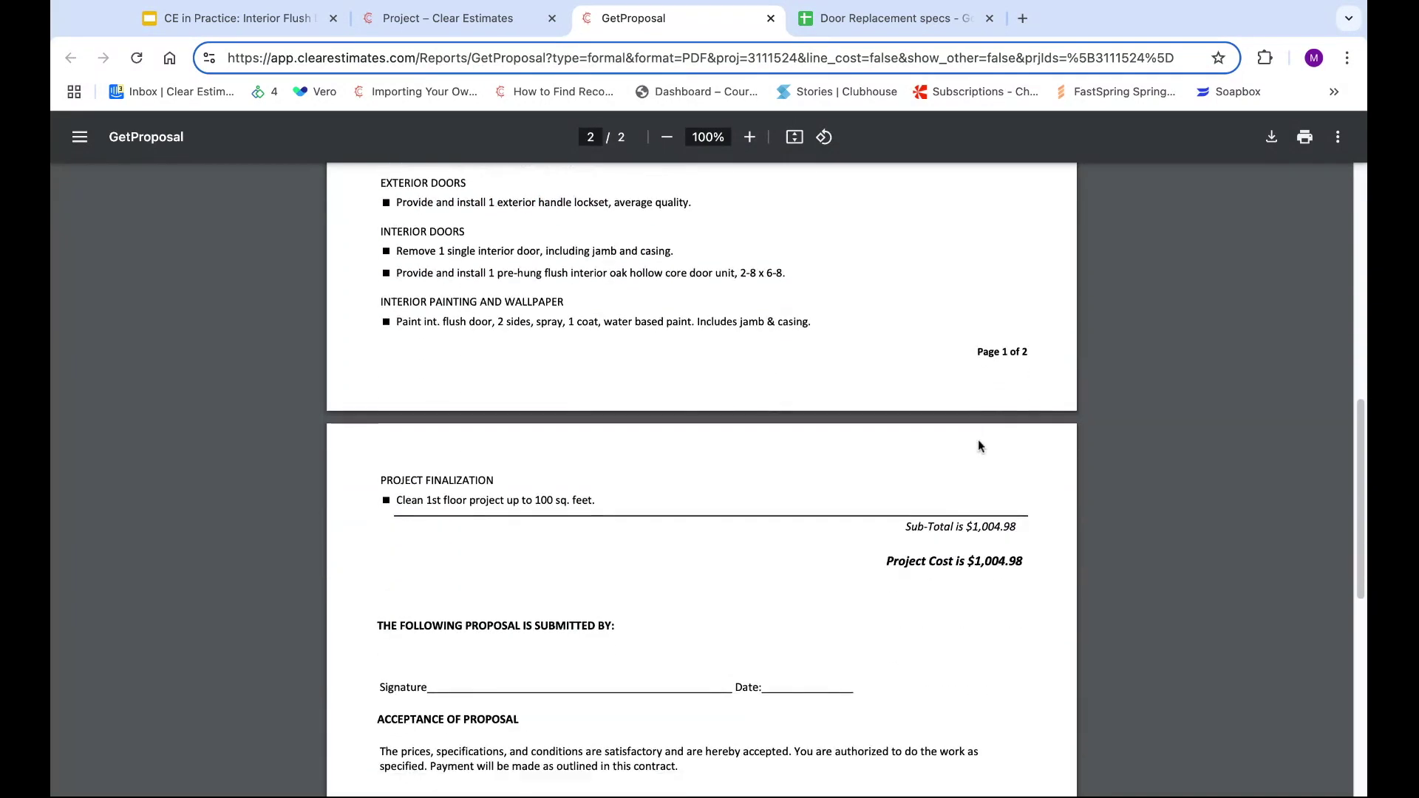
scroll(987, 553, "down", 3)
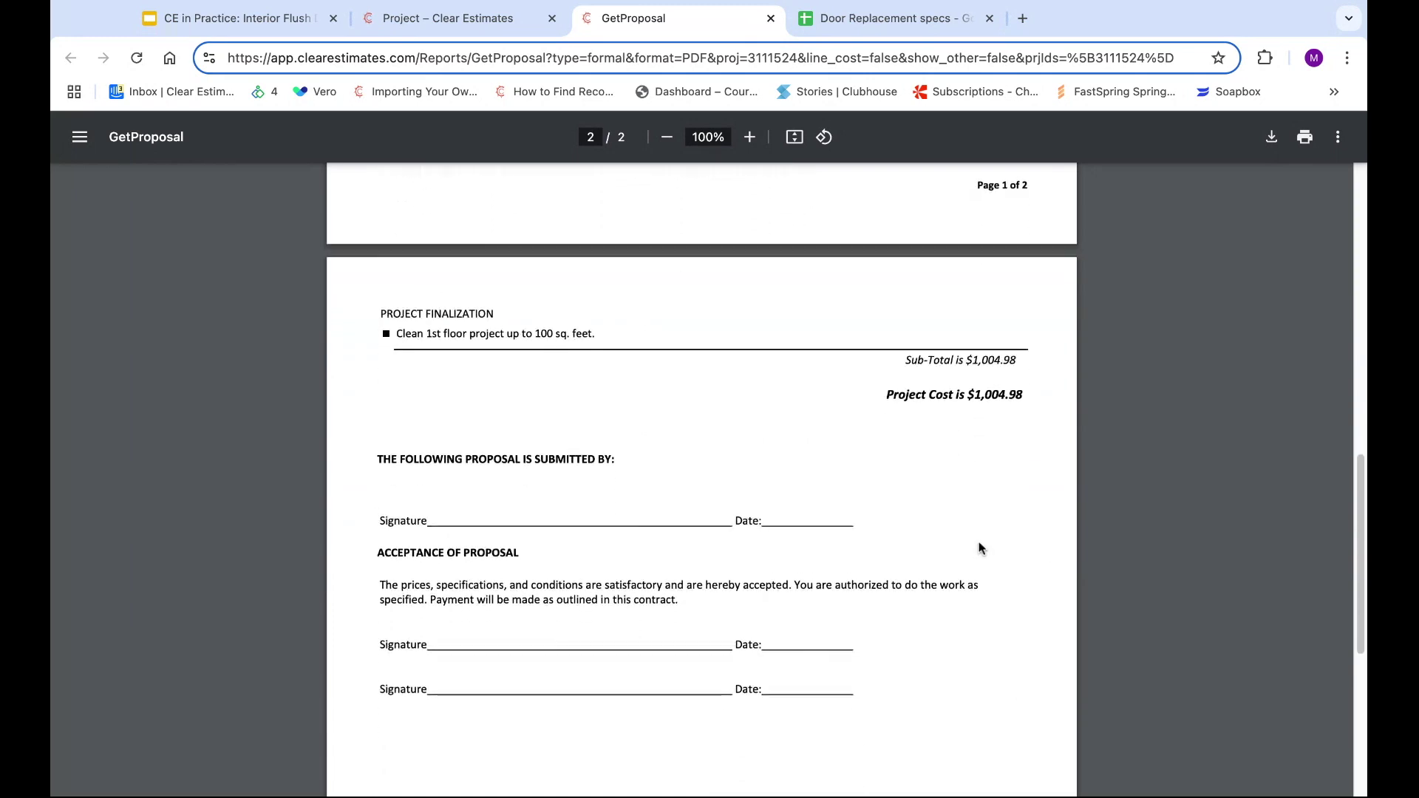
scroll(606, 531, "down", 3)
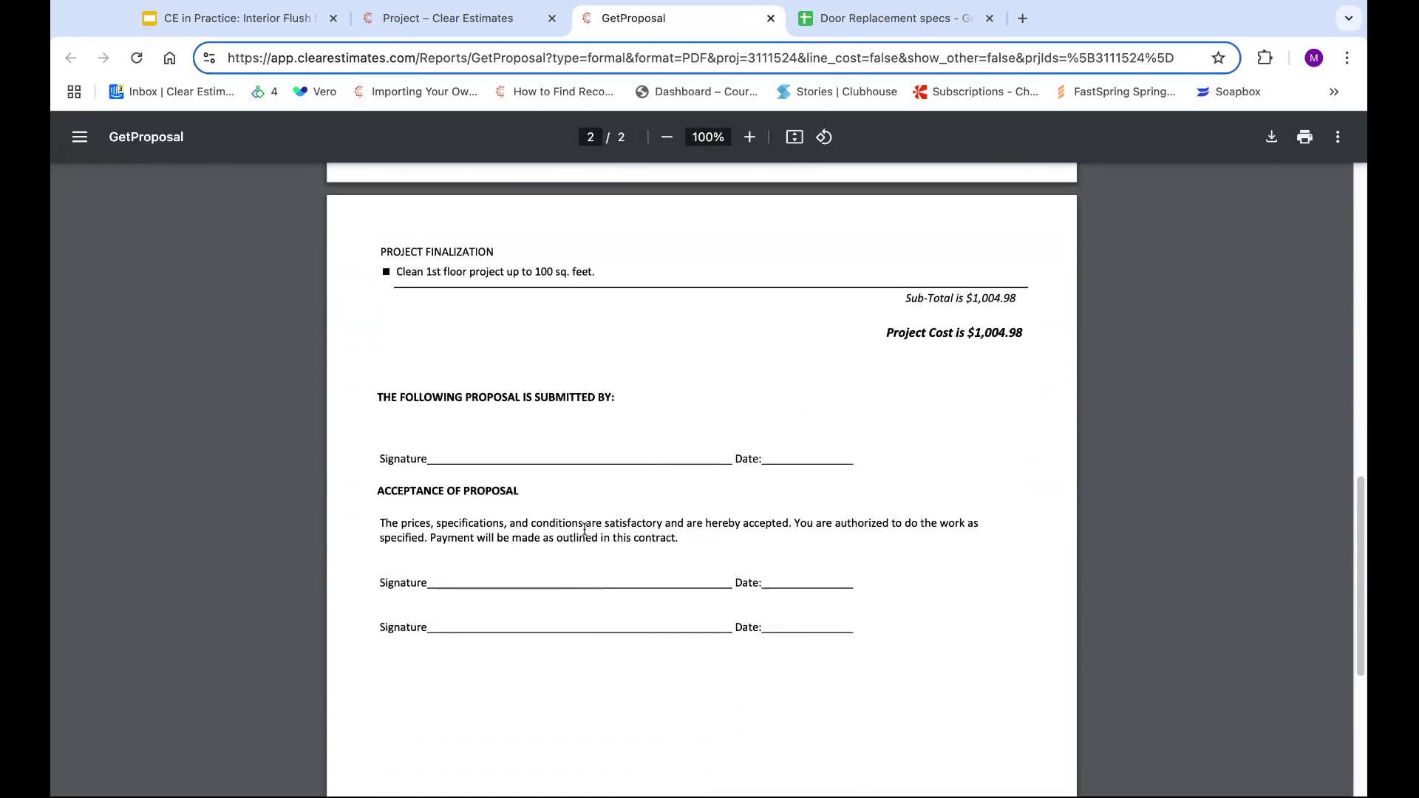
scroll(920, 589, "up", 20)
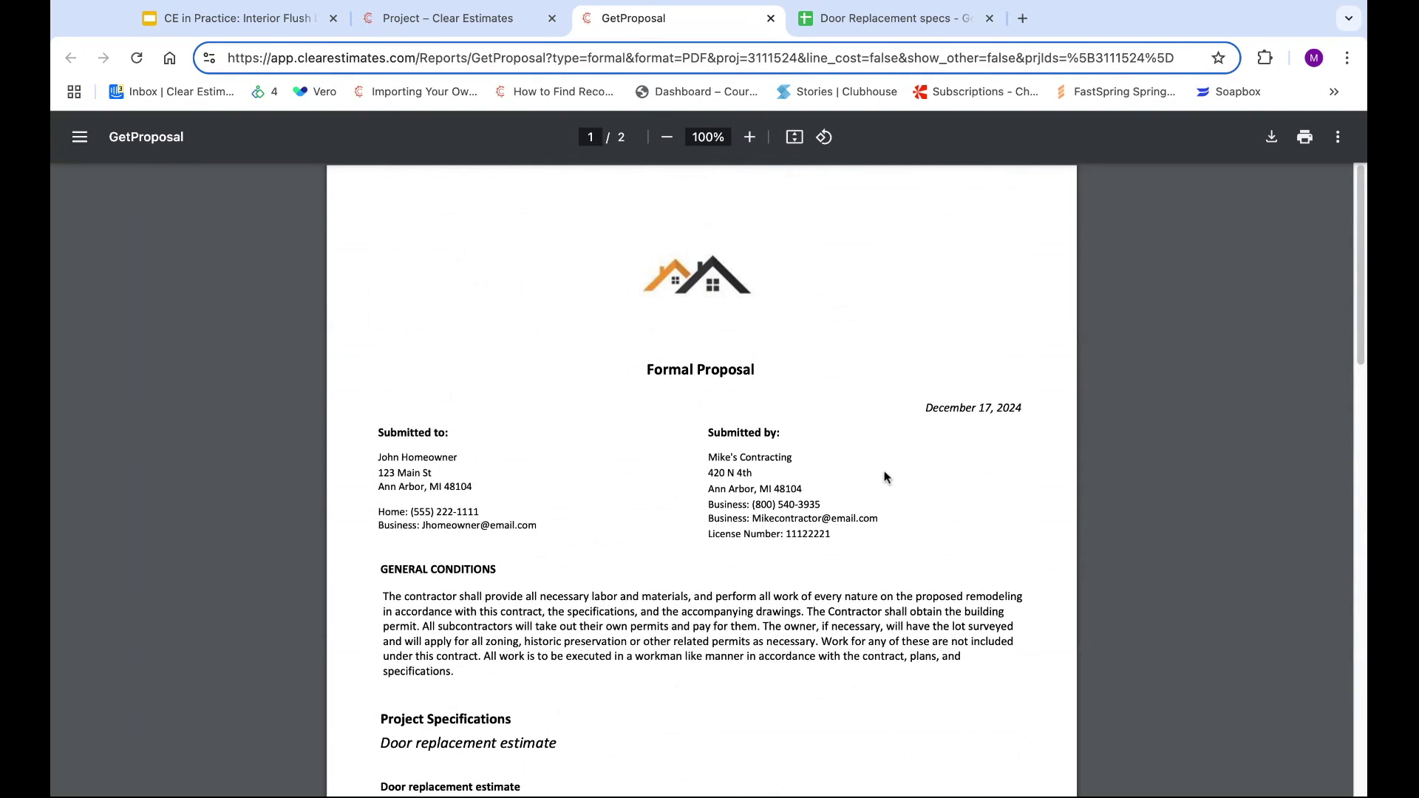
scroll(860, 373, "down", 3)
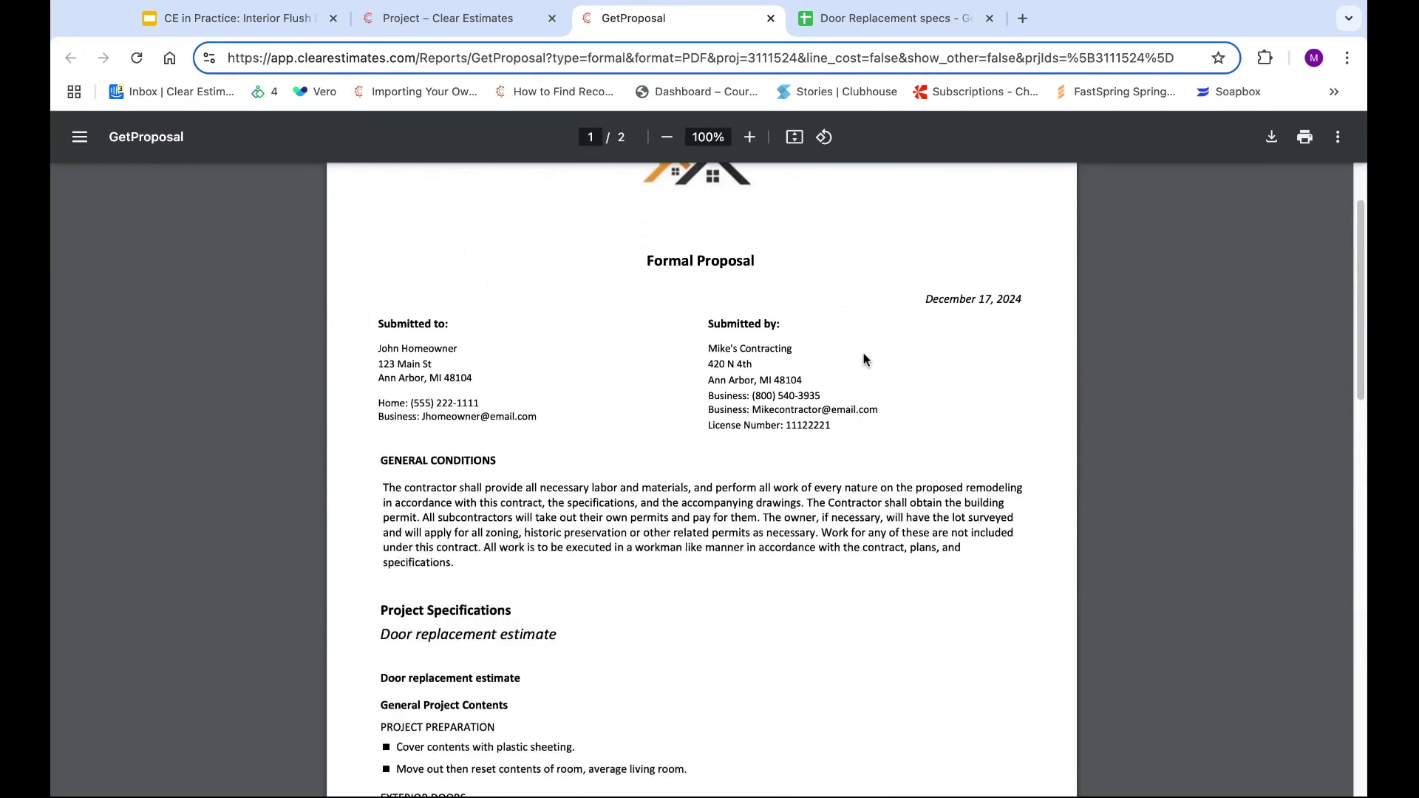
scroll(875, 344, "down", 1)
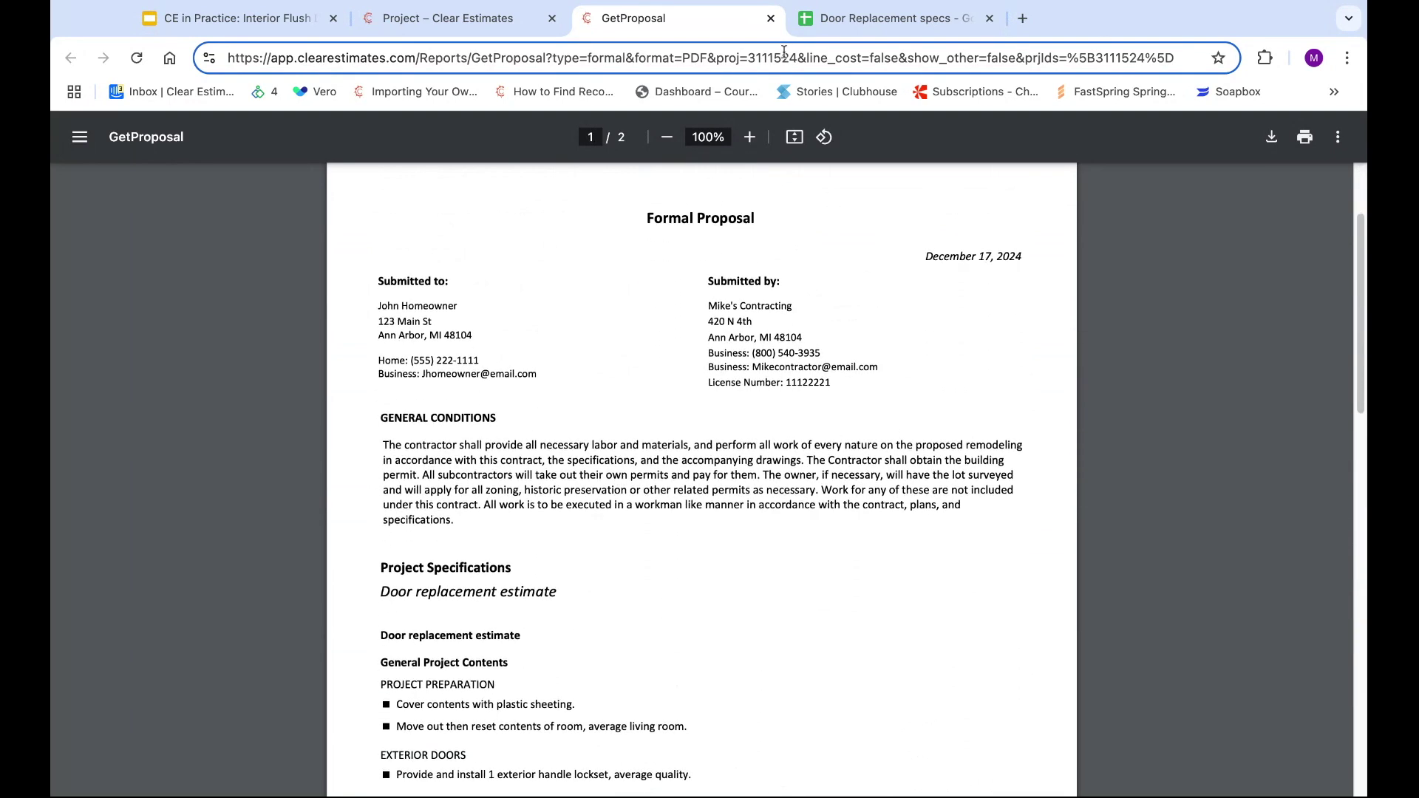
left_click(771, 19)
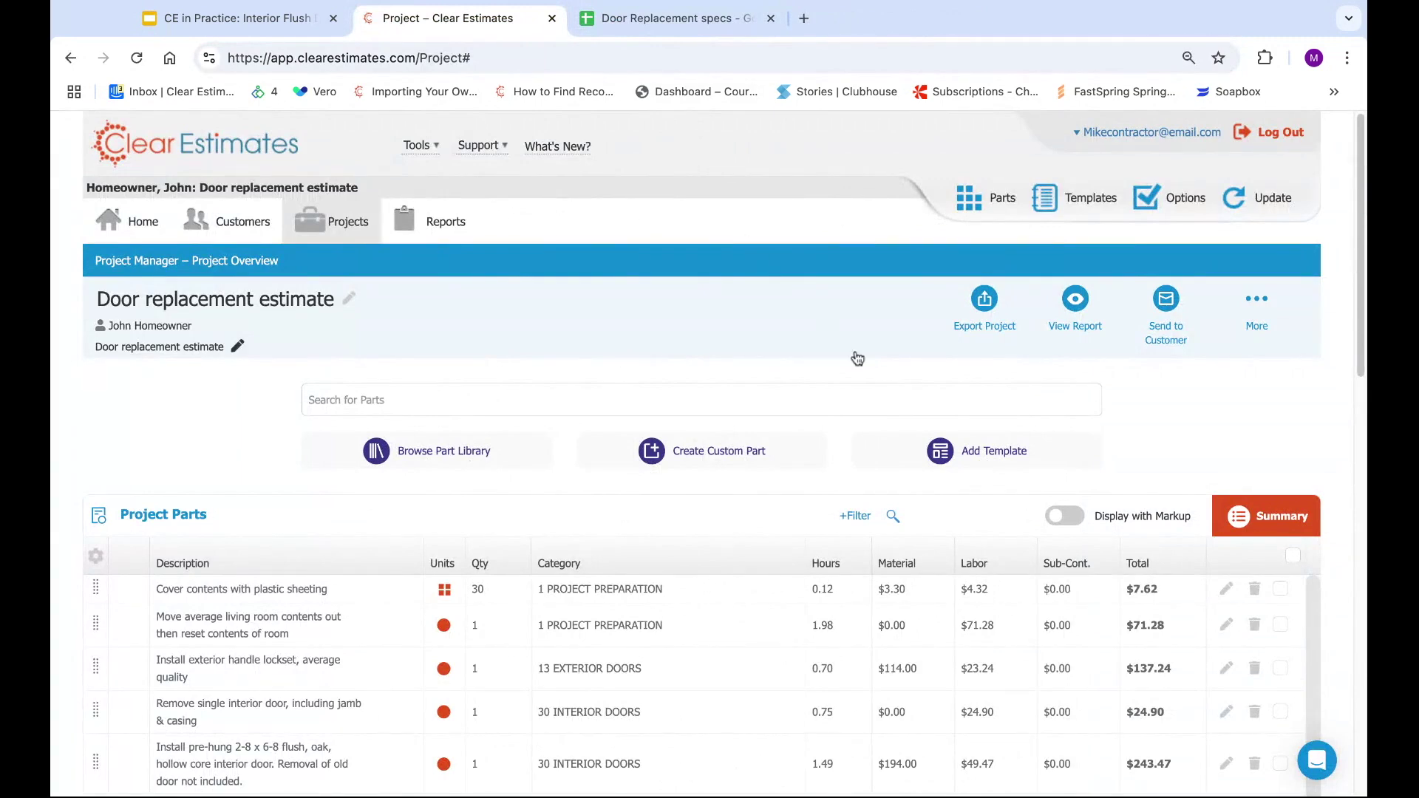
Preview the email for sending the estimate to the customer without sending it, and look over the additional project actions.
left_click(1167, 307)
left_click(1135, 375)
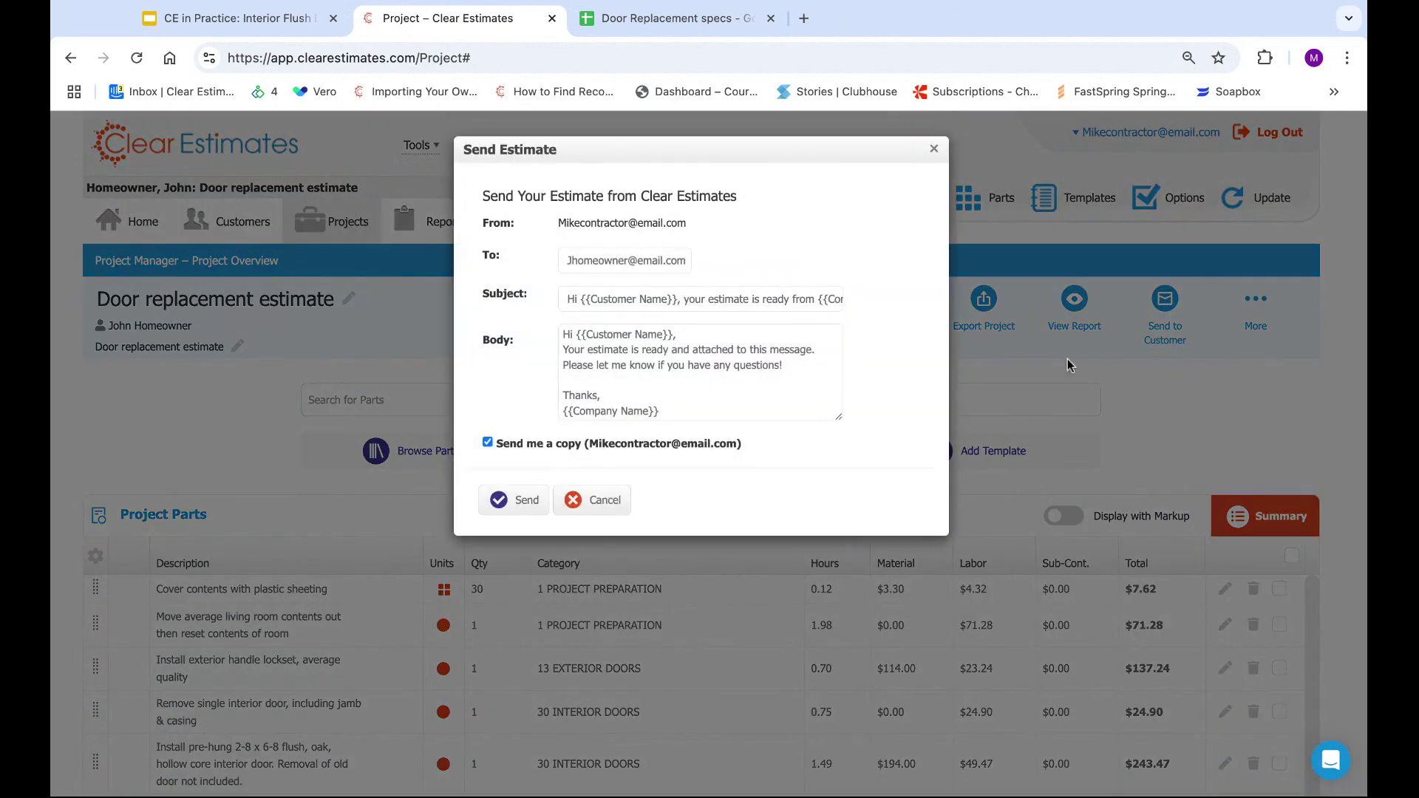
left_click(934, 151)
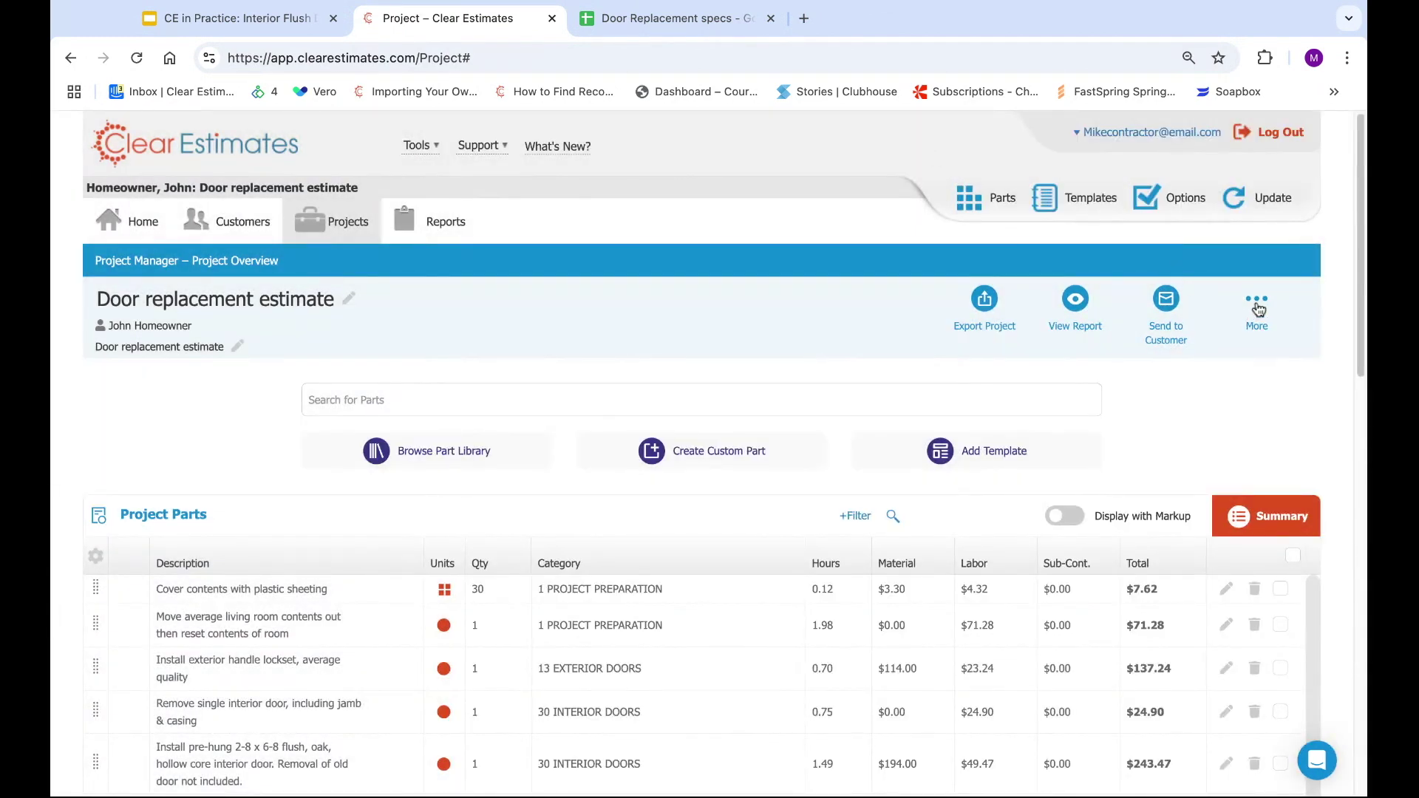
left_click(1256, 306)
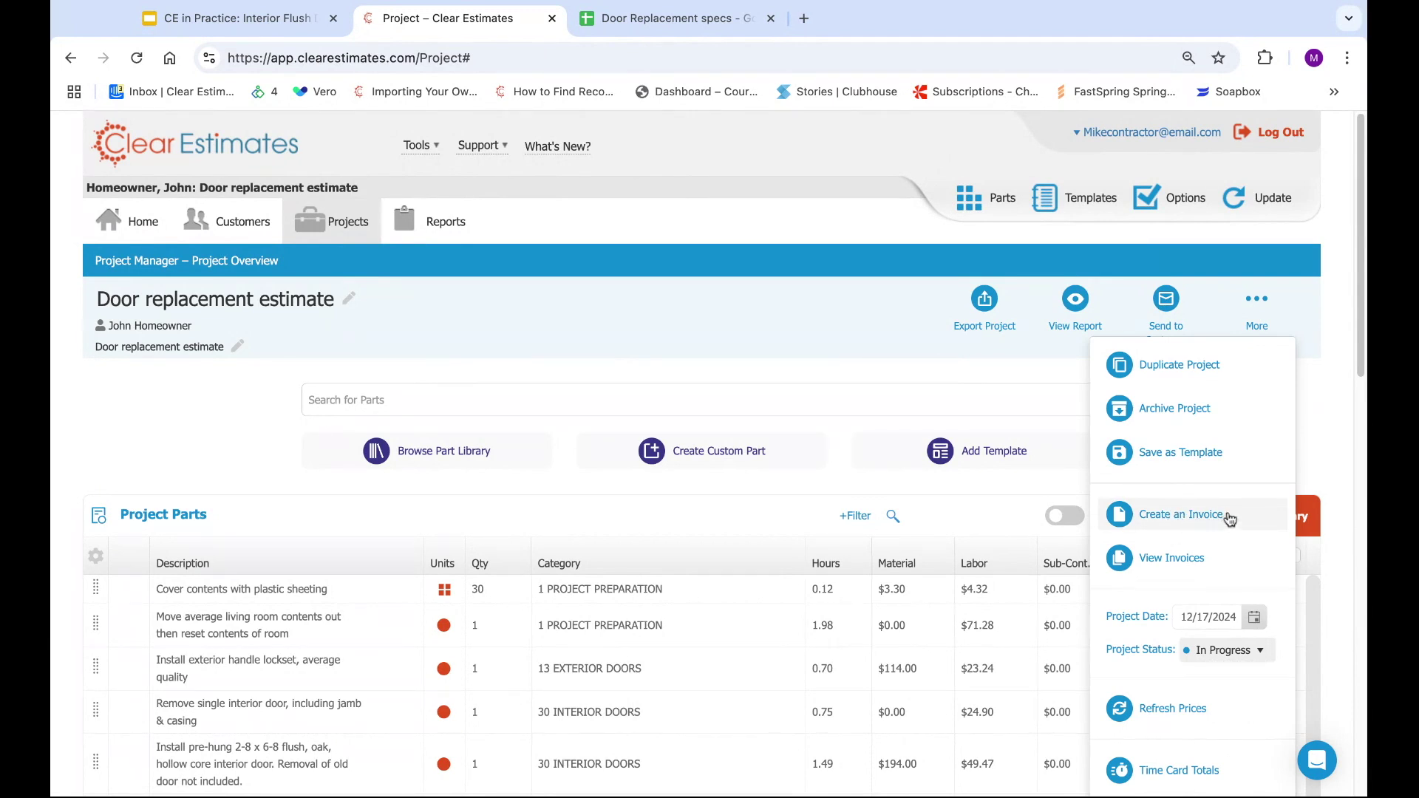
left_click(1309, 387)
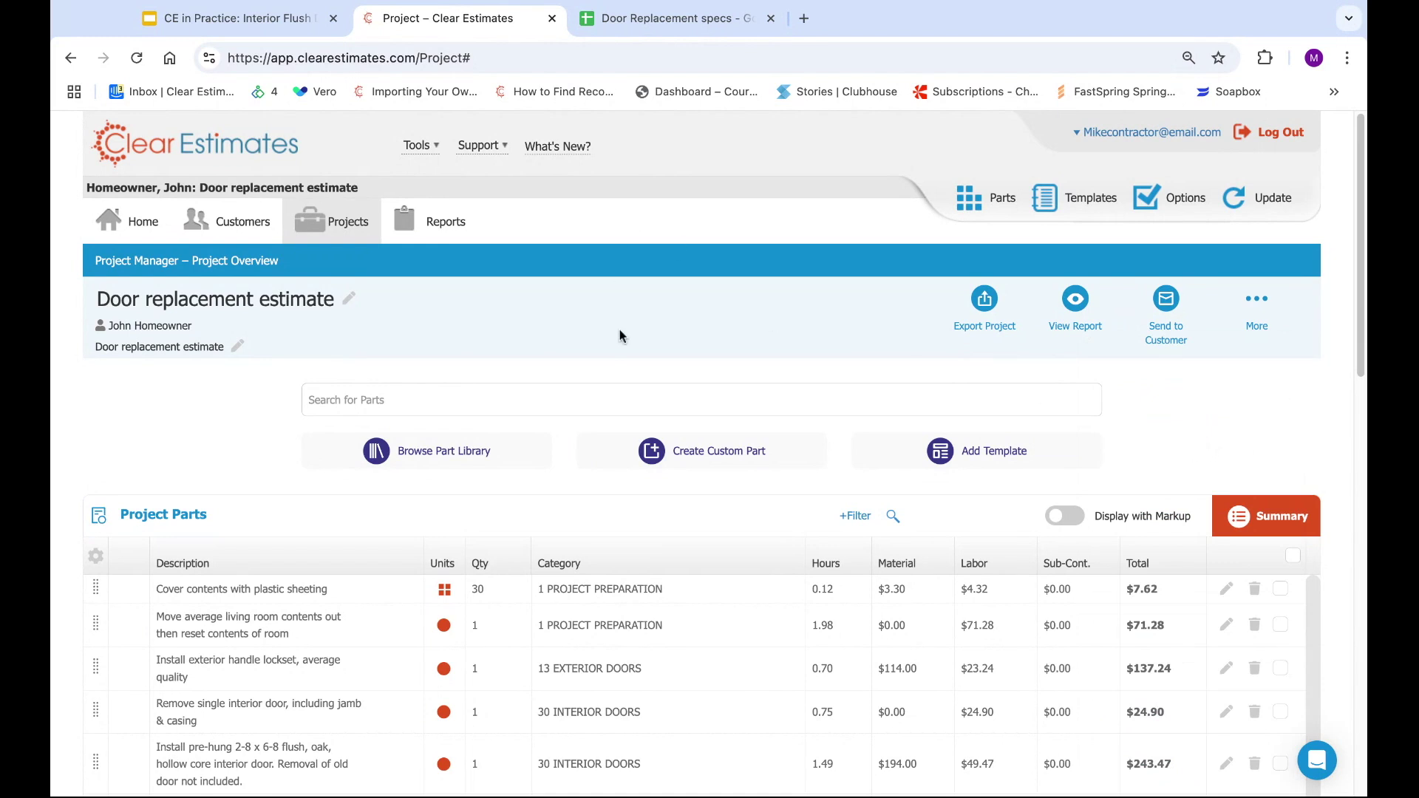
Switch to the Google Slides deck and start the slideshow from slide 3, the first Additional Resources slide.
left_click(229, 18)
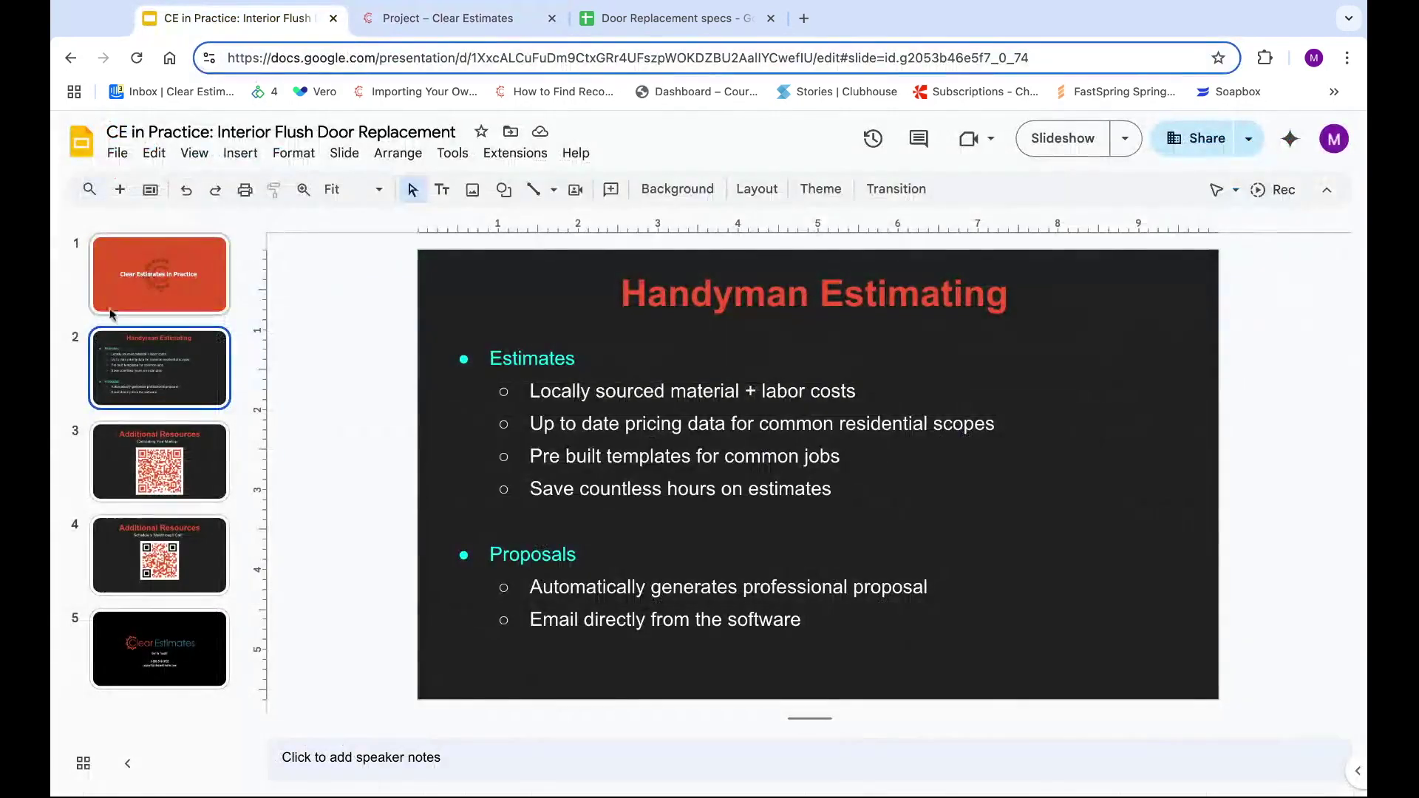
left_click(176, 468)
key("ctrl+Return")
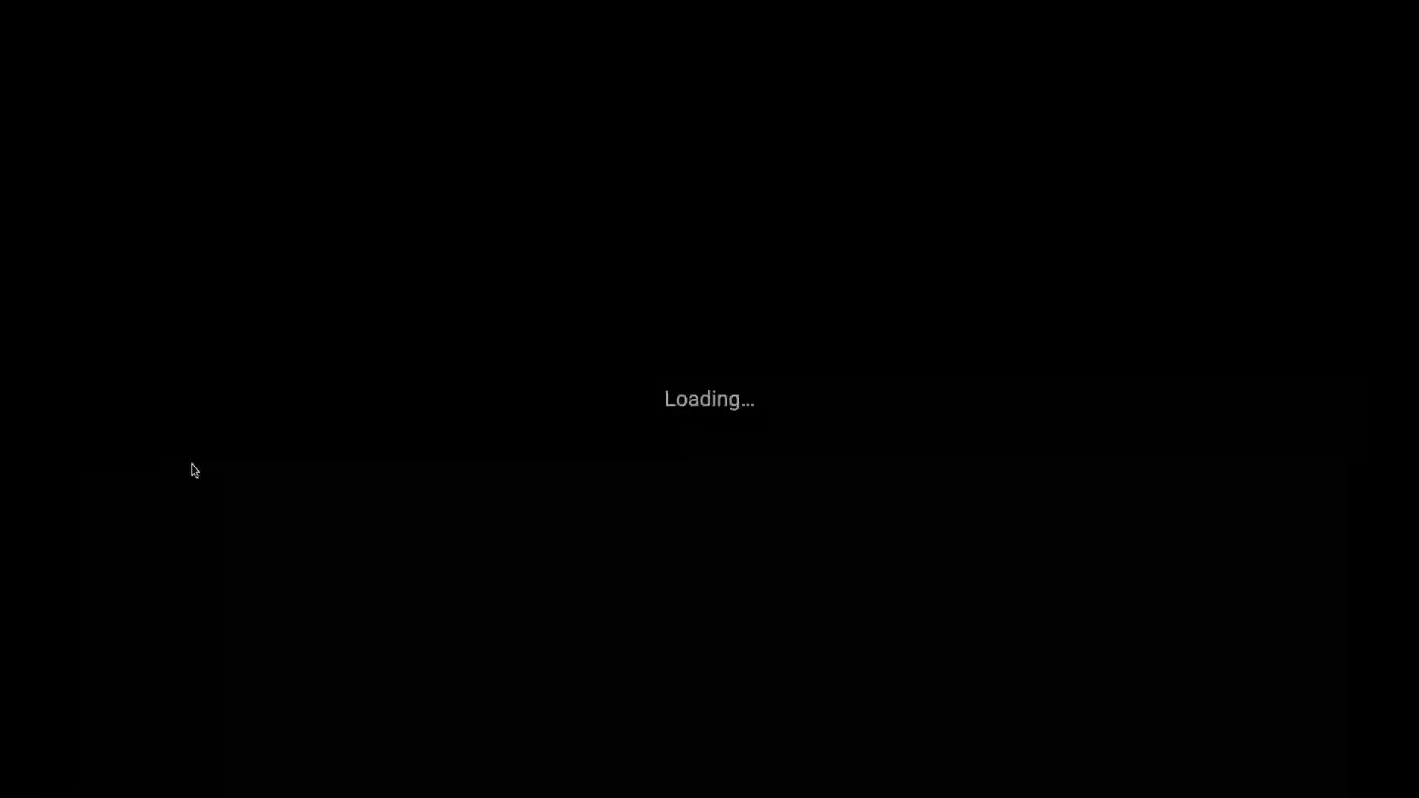